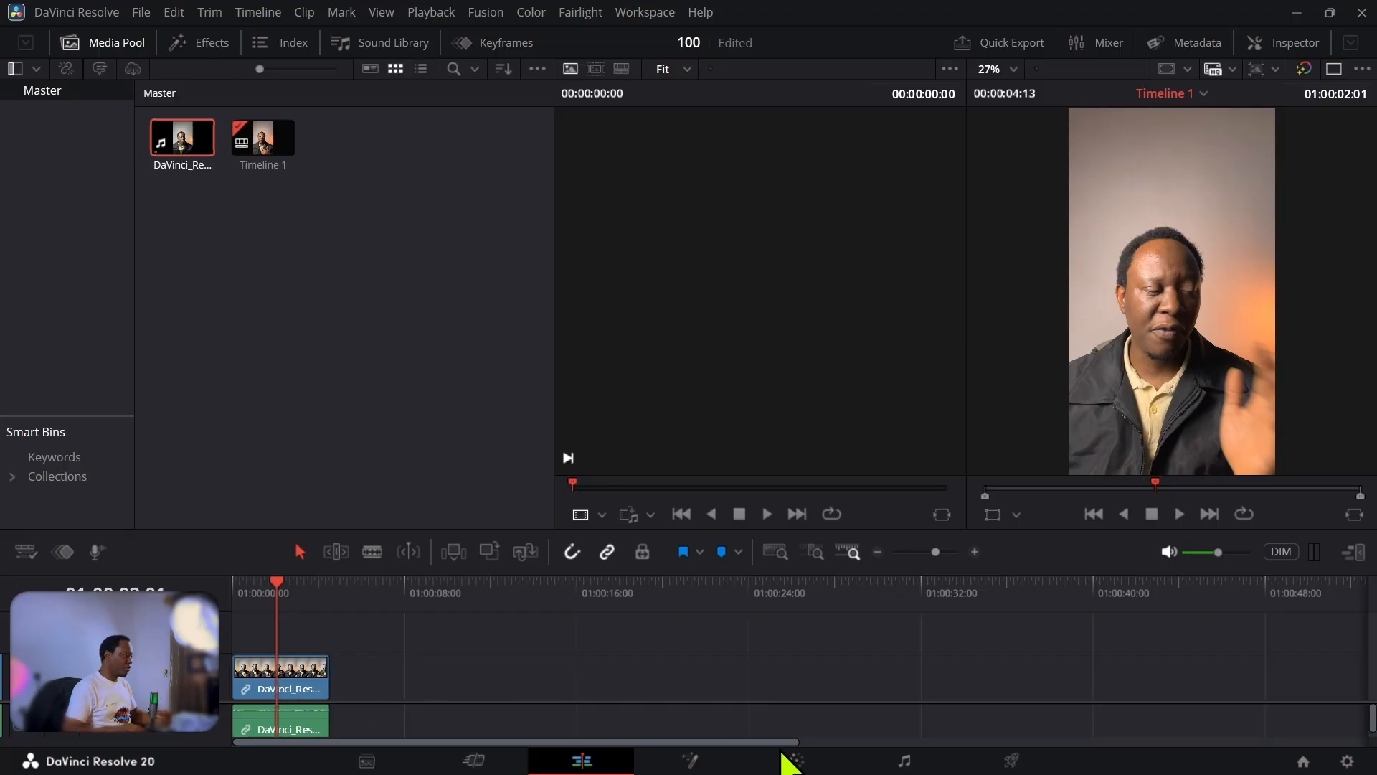
Switch to the Color page and reset the UI layout.
{"action": "left_click", "coordinate": [795, 761]}
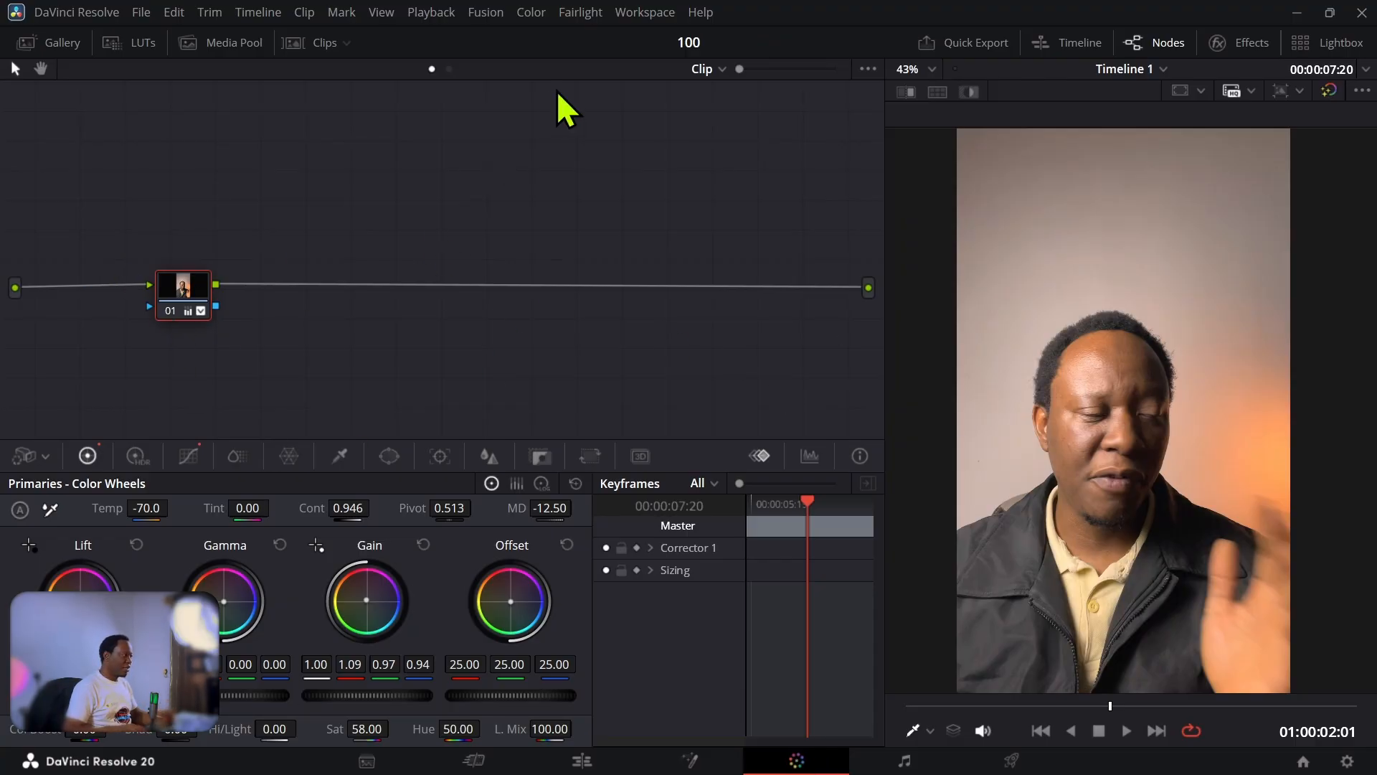
{"action": "left_click", "coordinate": [645, 12]}
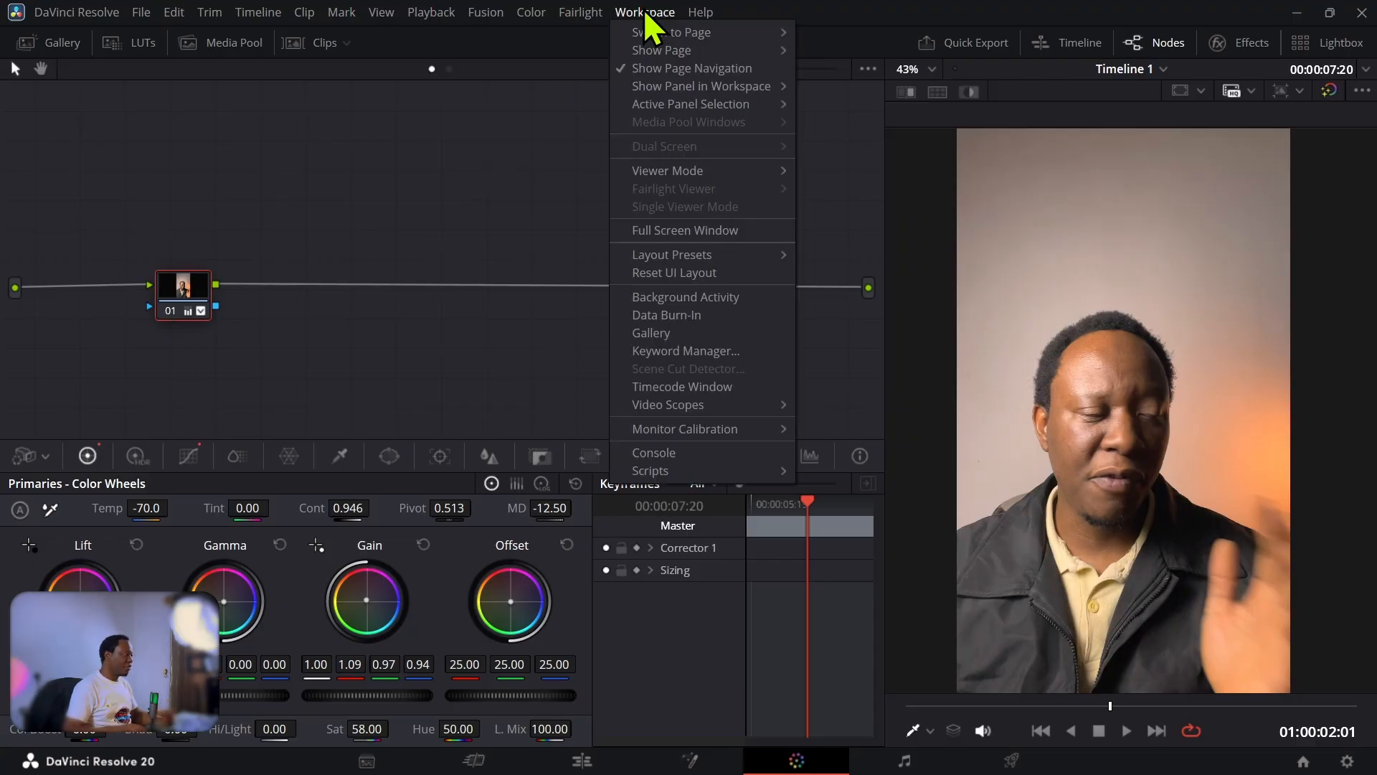
{"action": "left_click", "coordinate": [663, 274]}
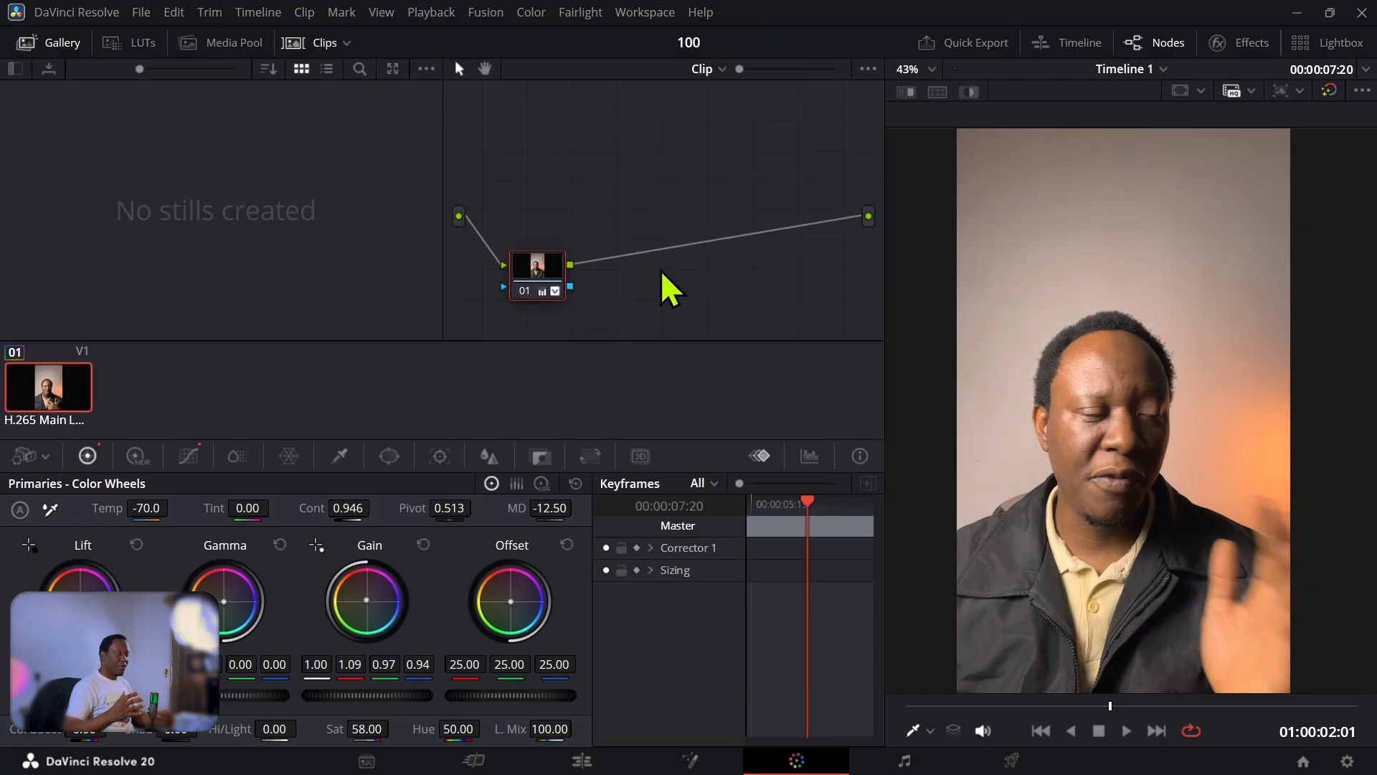
Hide the clip thumbnails and the stills gallery, and shift node 01 slightly within the enlarged node graph.
{"action": "left_click", "coordinate": [294, 43]}
{"action": "left_click", "coordinate": [50, 52]}
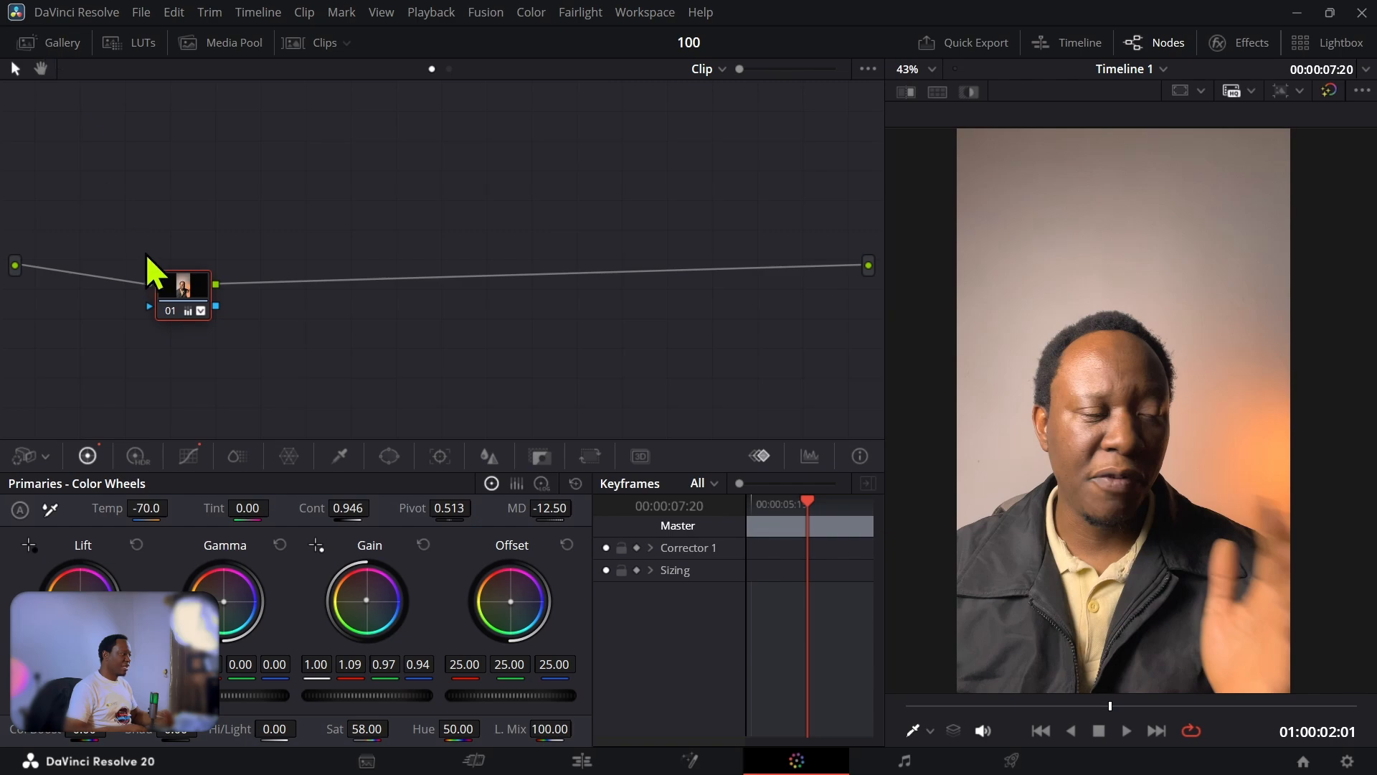
{"action": "left_click_drag", "start_coordinate": [177, 297], "coordinate": [157, 273]}
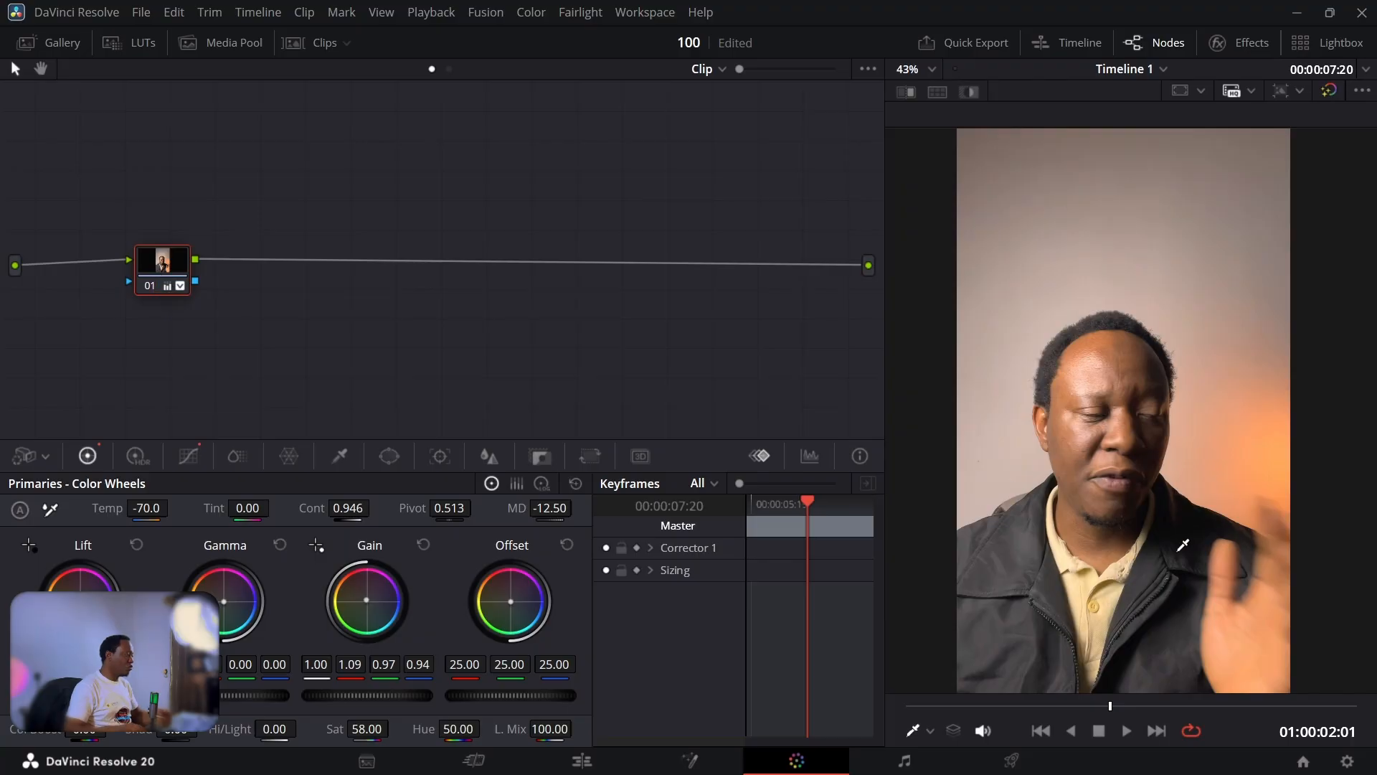
Check the timeline resolution and vertical resolution option in the project settings, leaving them as they are.
{"action": "left_click", "coordinate": [1347, 761]}
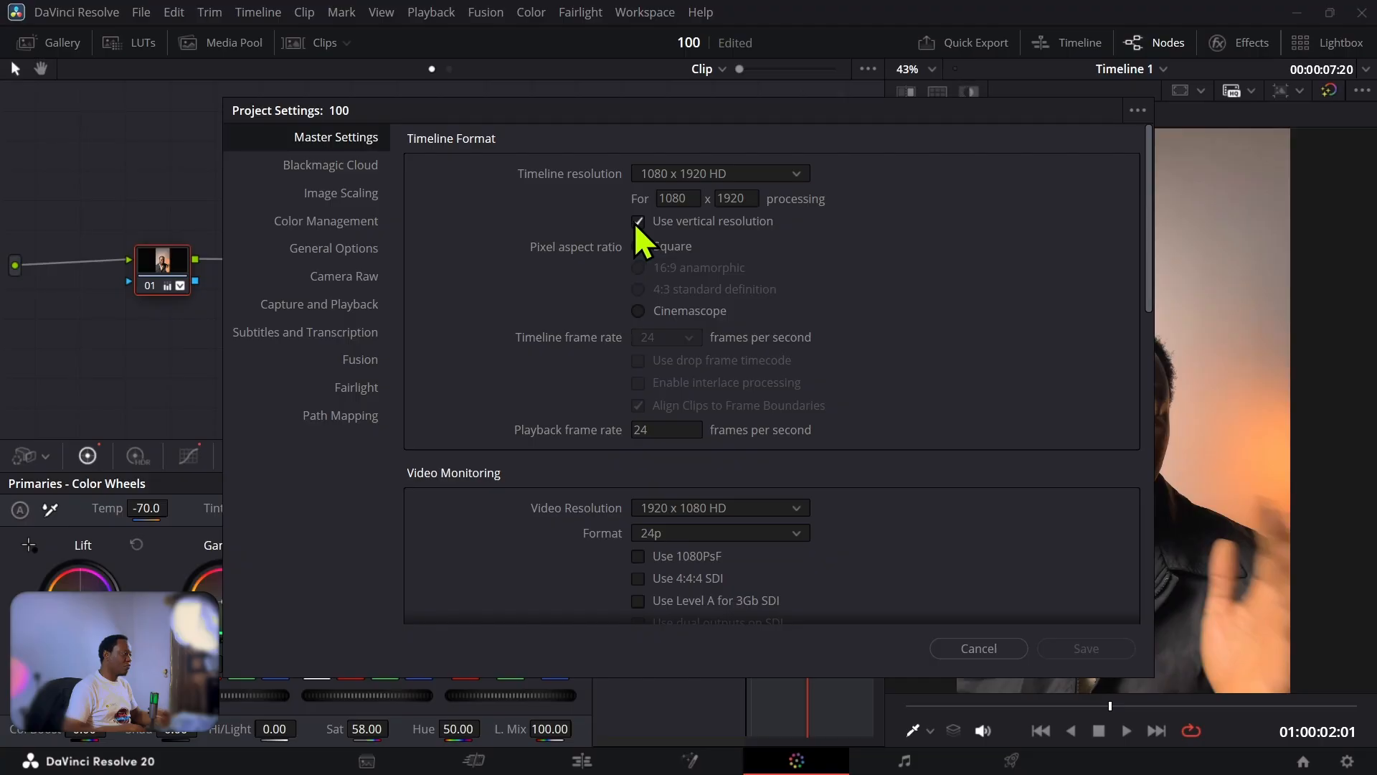
{"action": "left_click", "coordinate": [970, 649]}
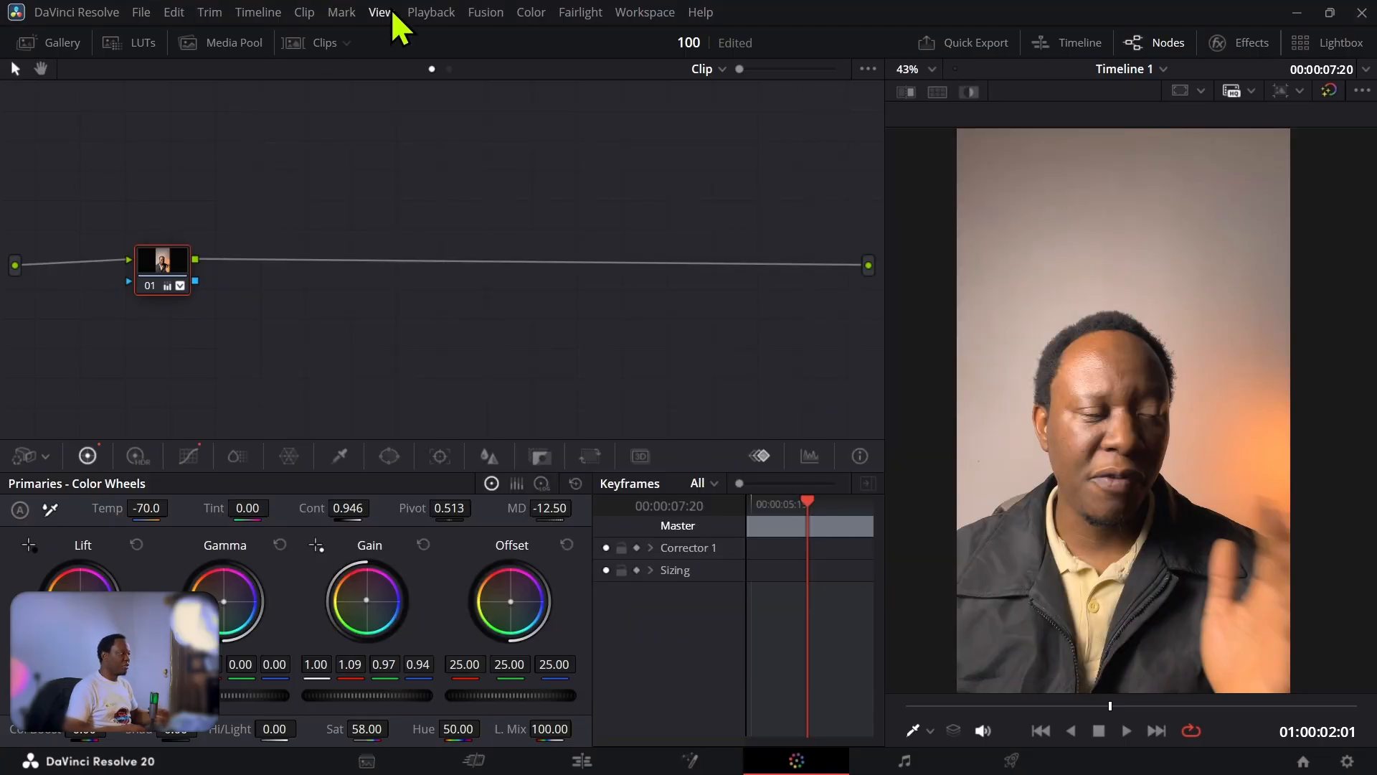
Set the timeline playback resolution to Quarter.
{"action": "left_click", "coordinate": [430, 13]}
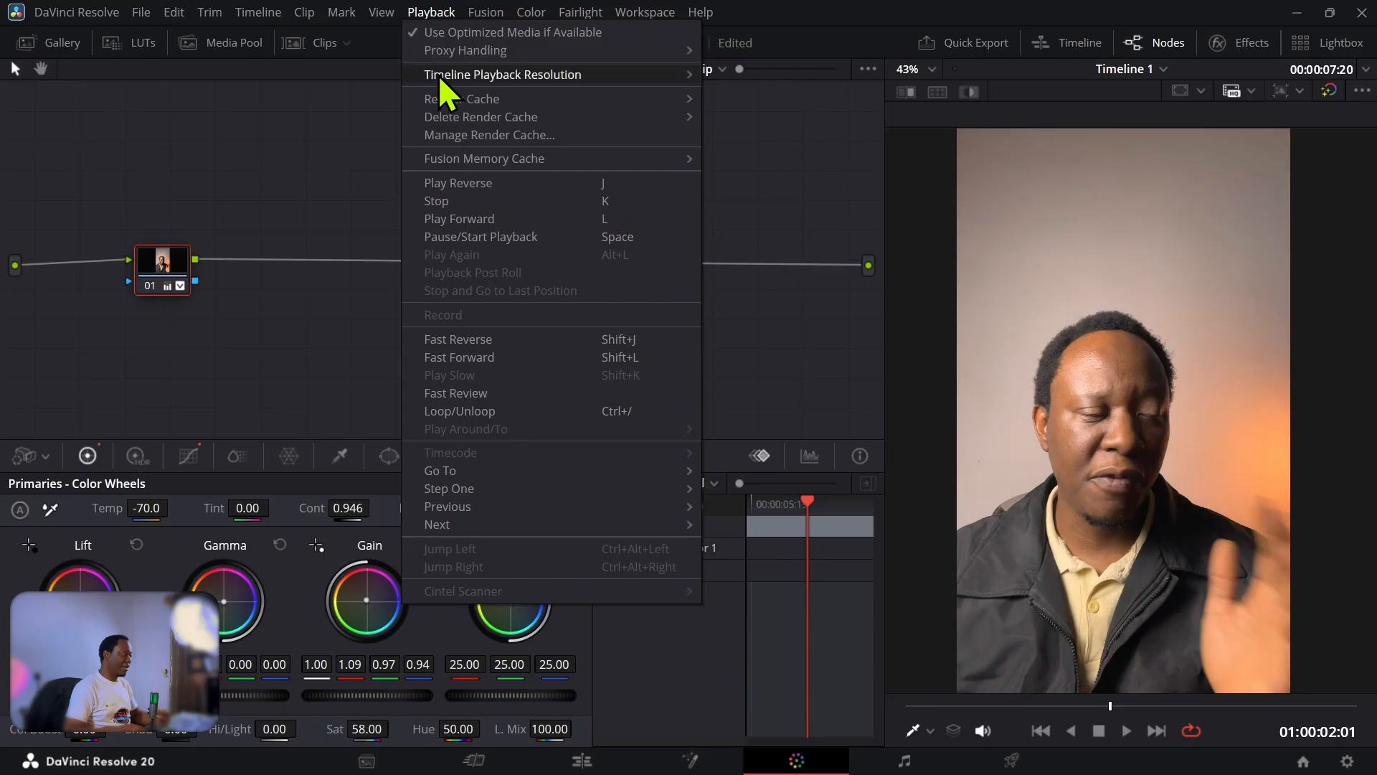
{"action": "mouse_move", "coordinate": [438, 76]}
{"action": "left_click", "coordinate": [733, 110]}
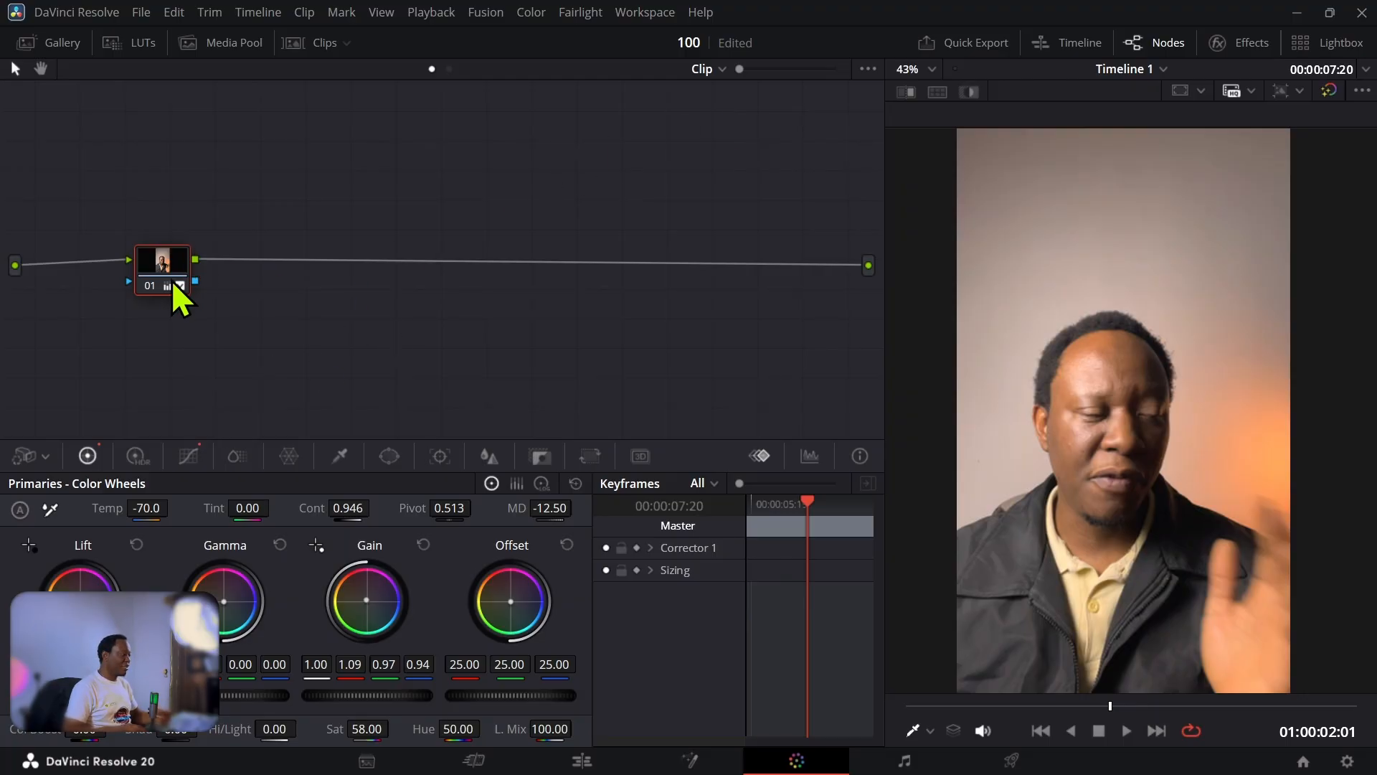
Inspect the corrections applied on node 01 and play a short part of the clip to check playback.
{"action": "mouse_move", "coordinate": [172, 282]}
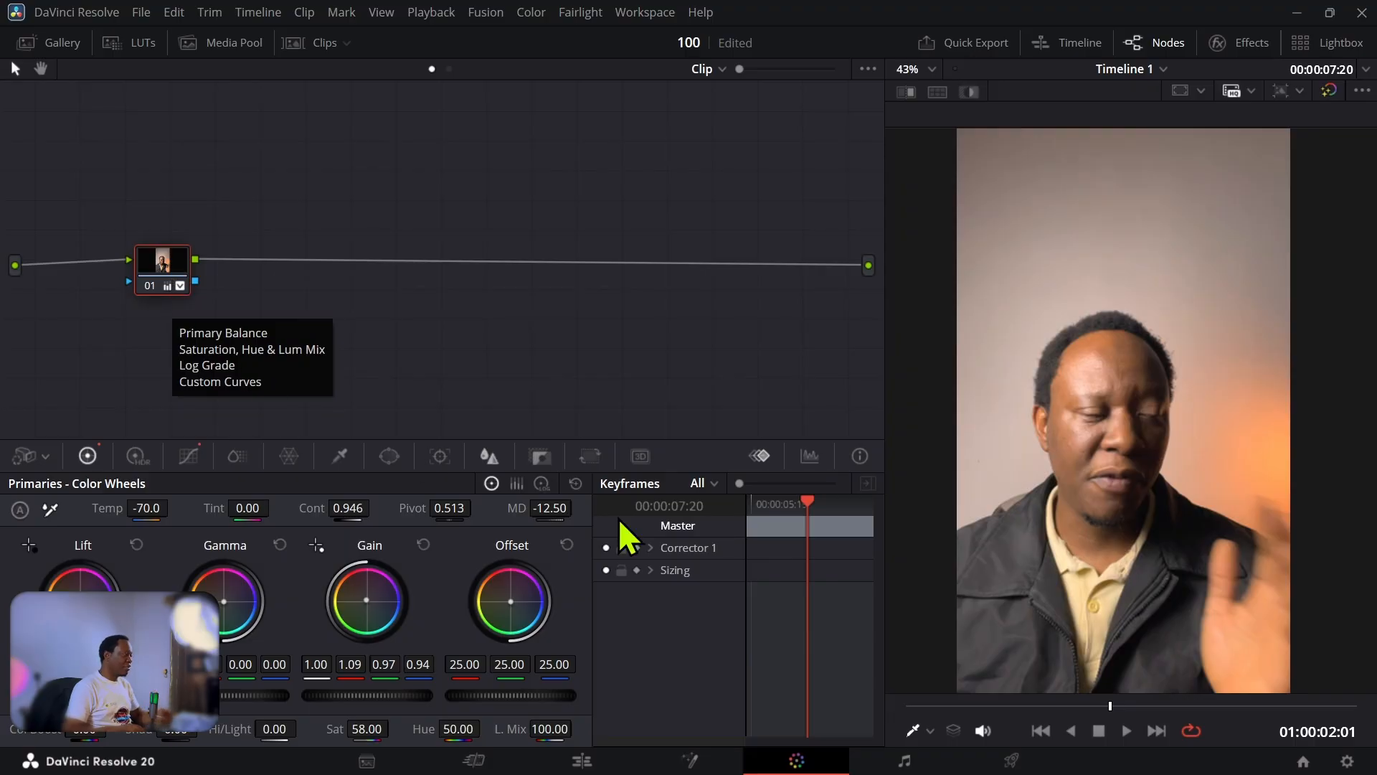
{"action": "left_click", "coordinate": [1128, 733]}
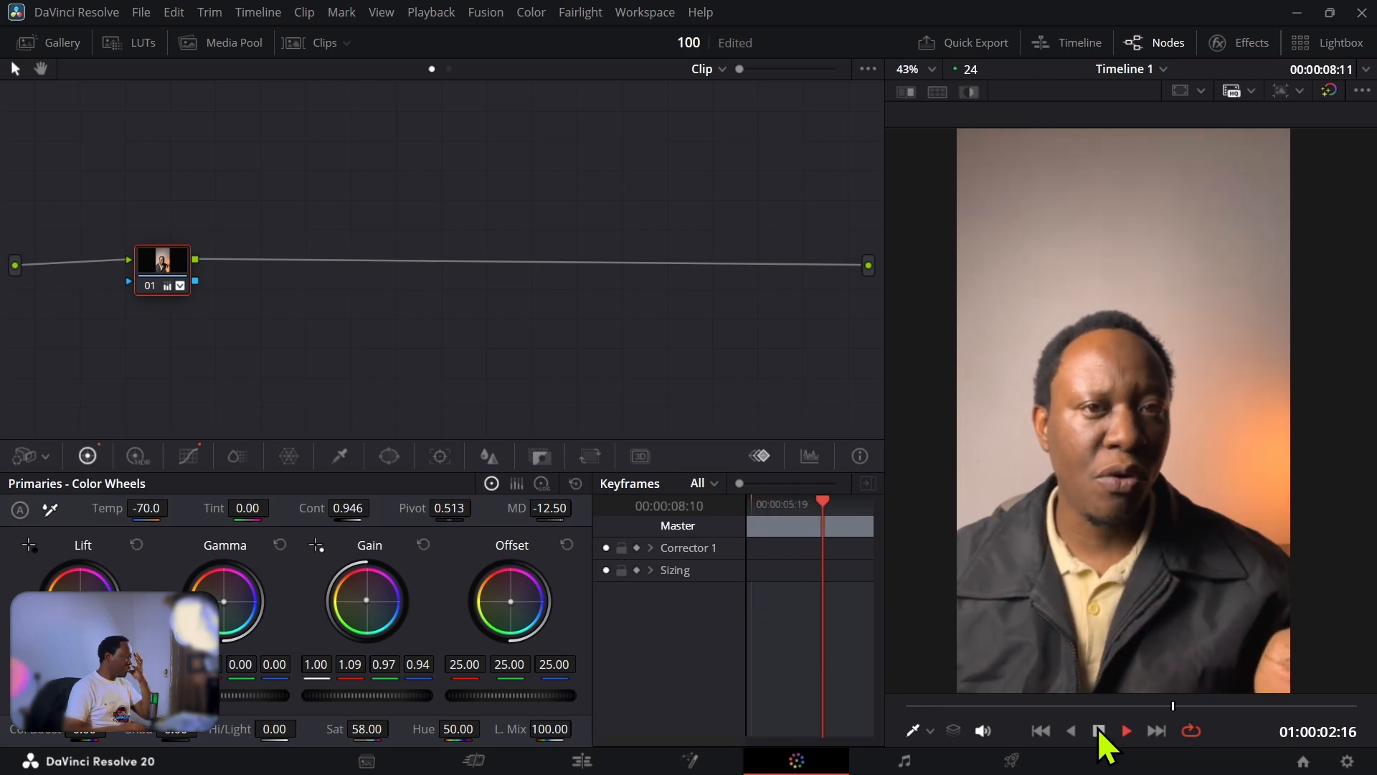
{"action": "left_click", "coordinate": [1098, 732]}
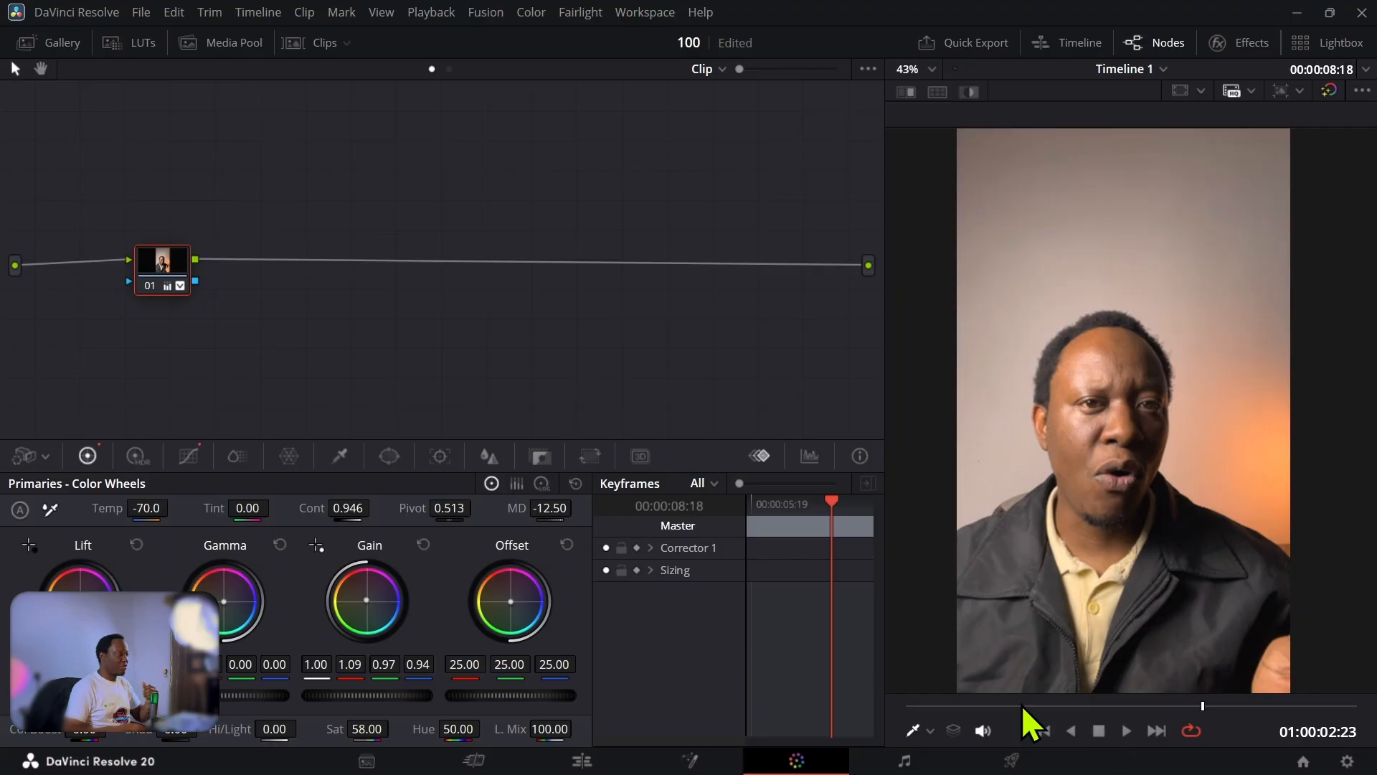
Set the timeline playback resolution to Full.
{"action": "left_click", "coordinate": [436, 13]}
{"action": "mouse_move", "coordinate": [467, 74]}
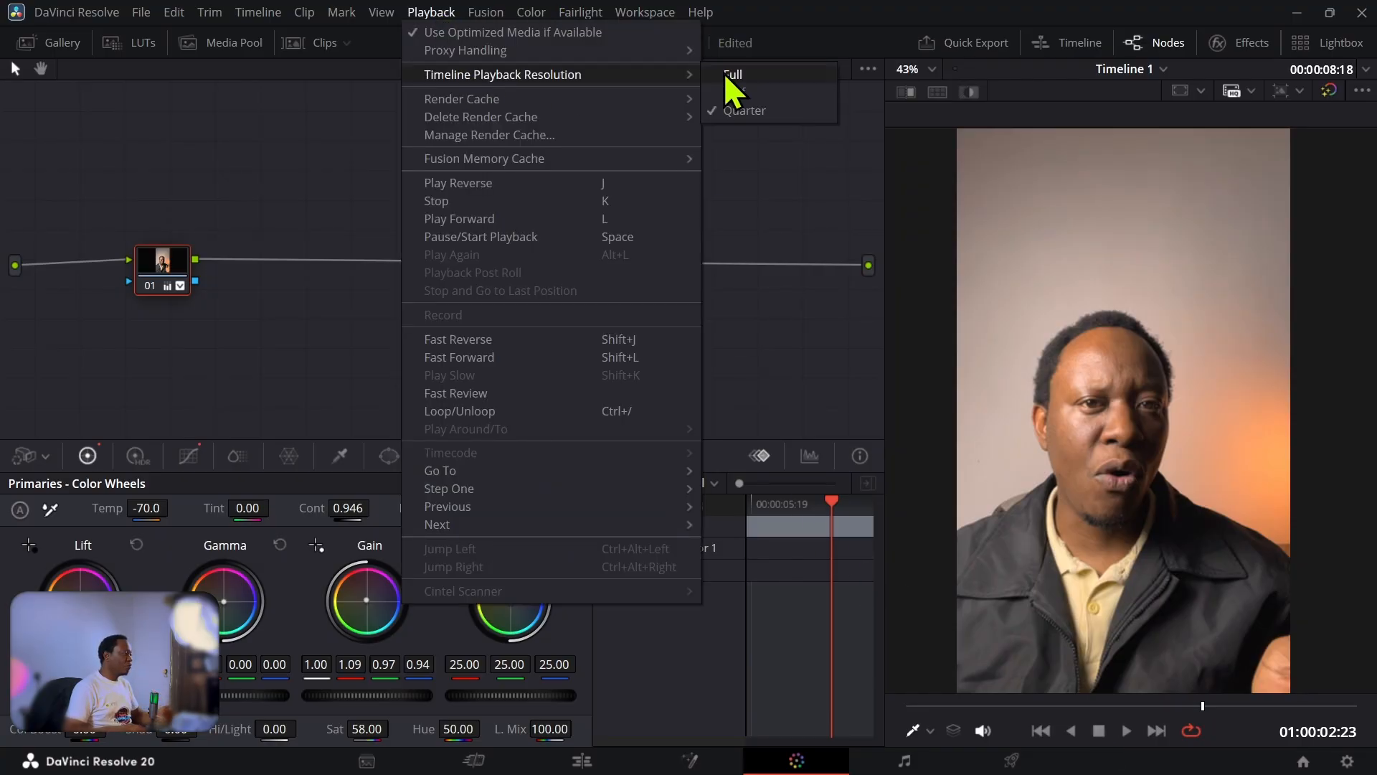
{"action": "left_click", "coordinate": [732, 74]}
Add a serial node after node 01, label it FACE EFFECT TR, and space it away from the first node.
{"action": "scroll", "coordinate": [1145, 462], "scroll_direction": "up", "scroll_amount": 1}
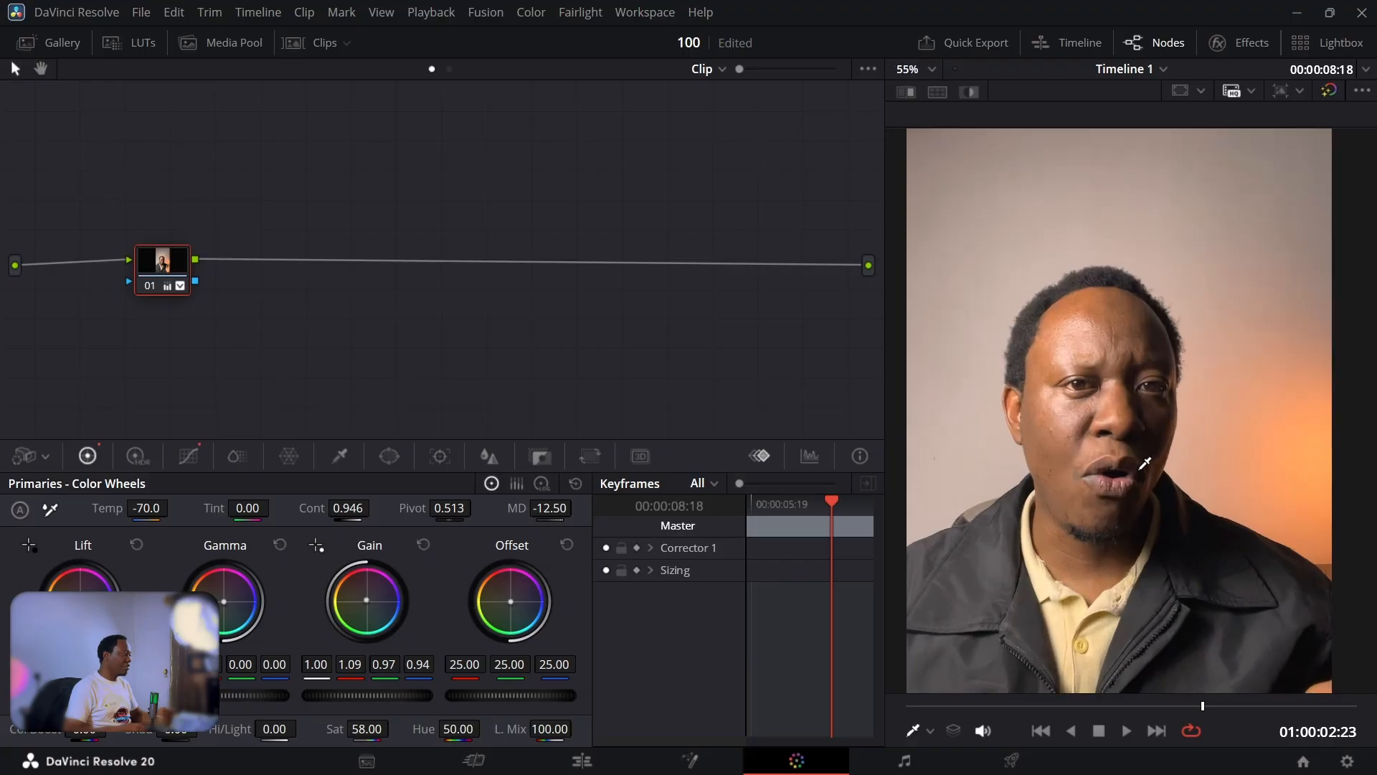
{"action": "scroll", "coordinate": [1144, 463], "scroll_direction": "up", "scroll_amount": 1}
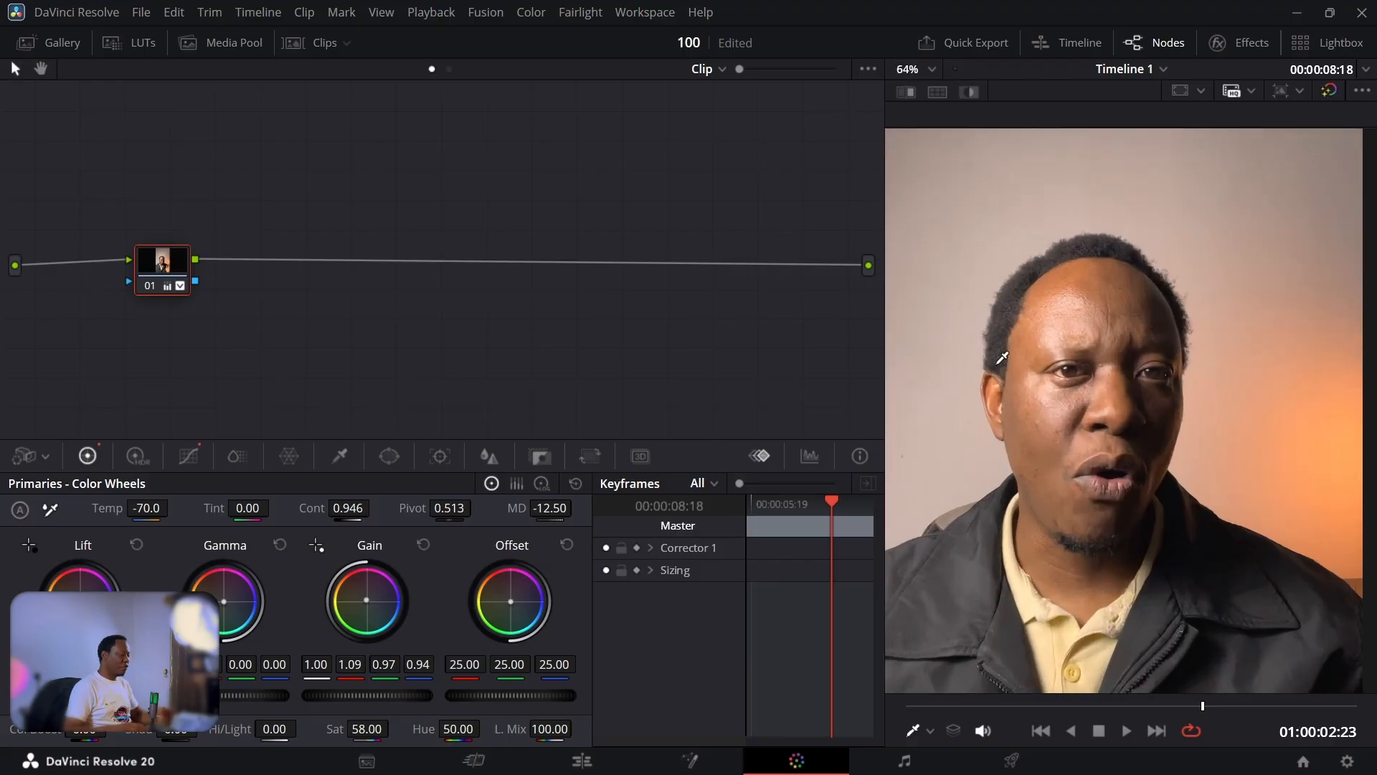
{"action": "key", "text": "alt+s"}
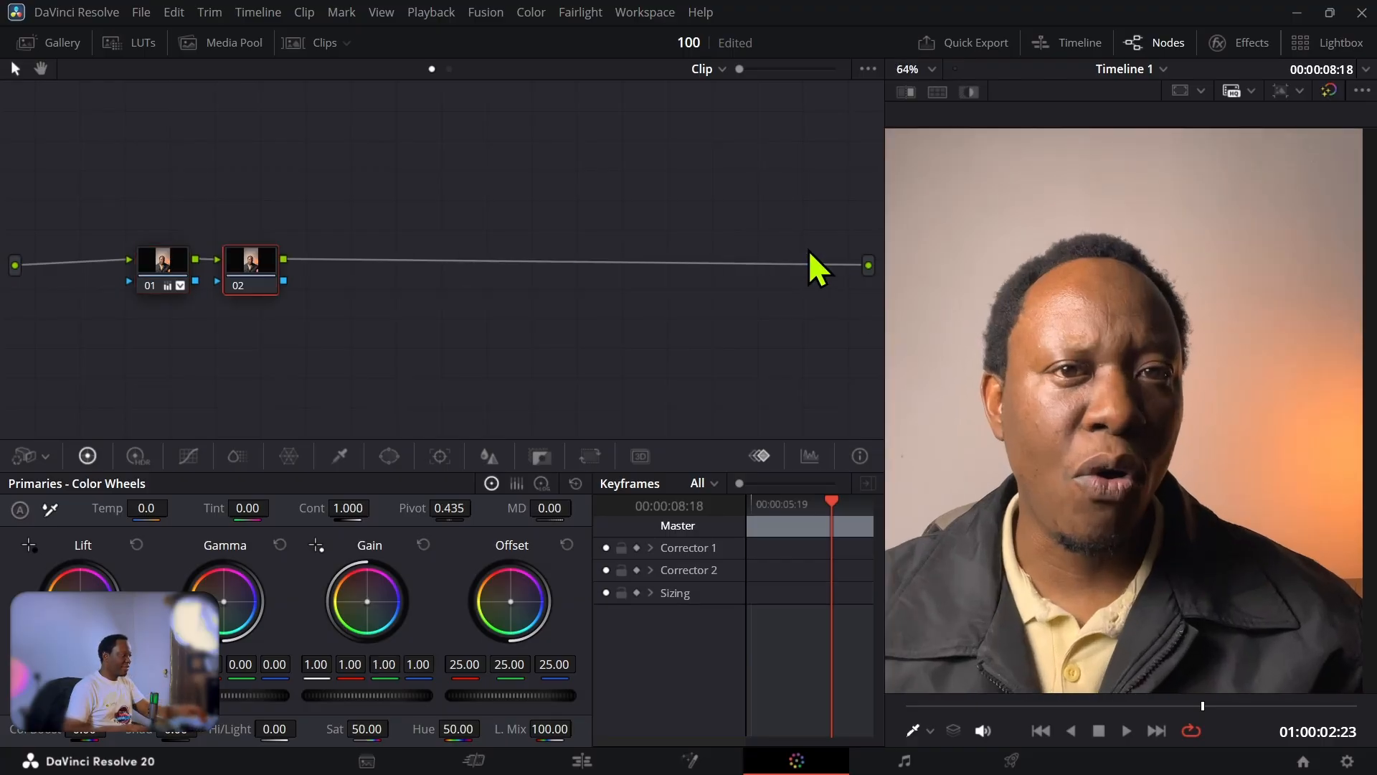
{"action": "right_click", "coordinate": [259, 265]}
{"action": "left_click", "coordinate": [303, 300]}
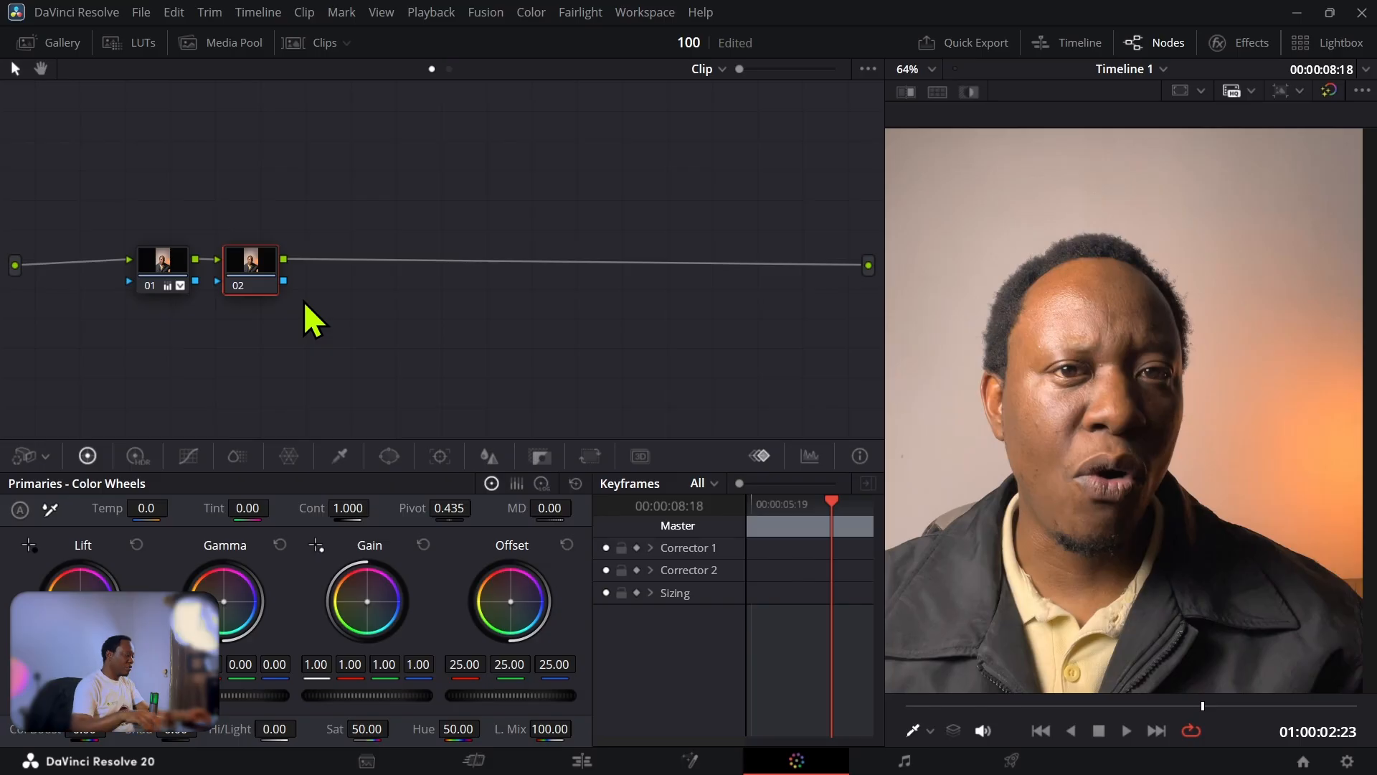
{"action": "type", "text": "F"}
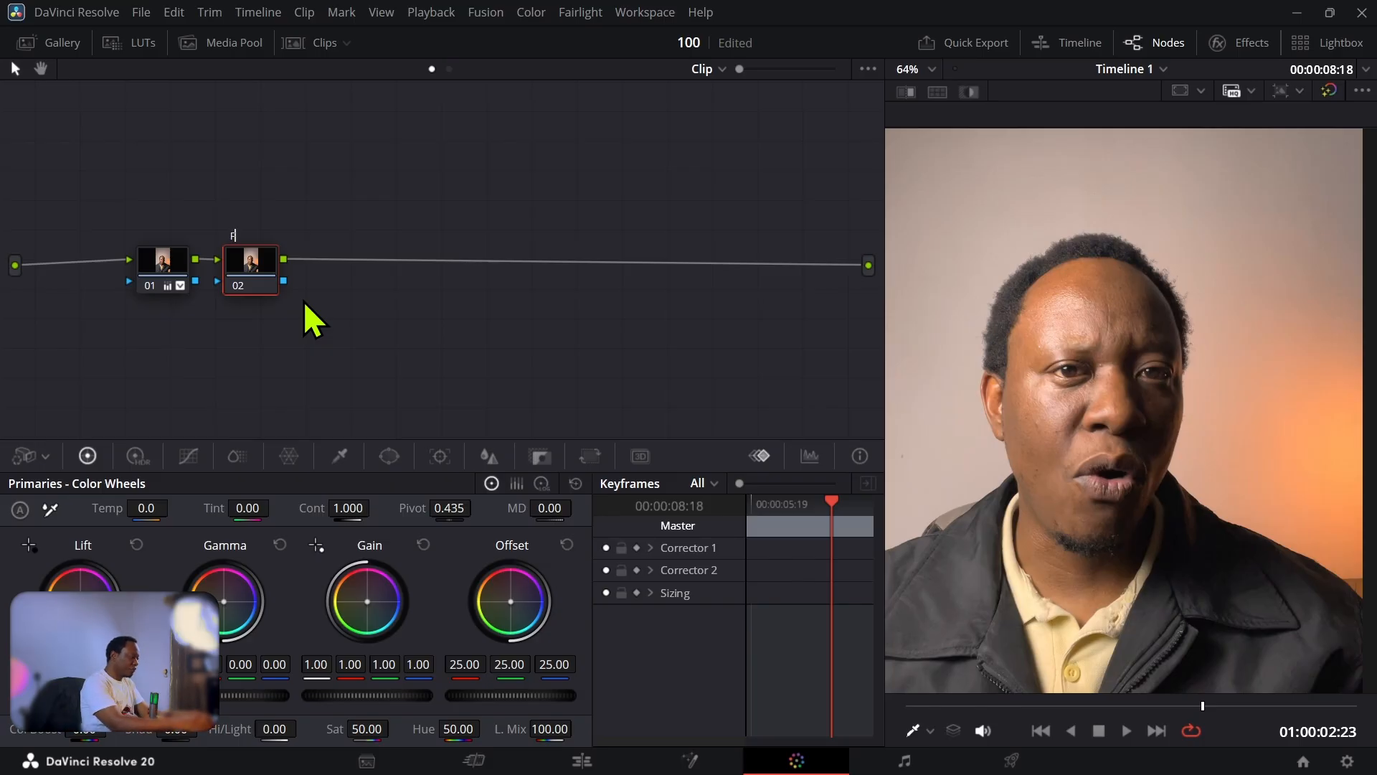
{"action": "type", "text": "ACE EFFECT TR"}
{"action": "key", "text": "Return"}
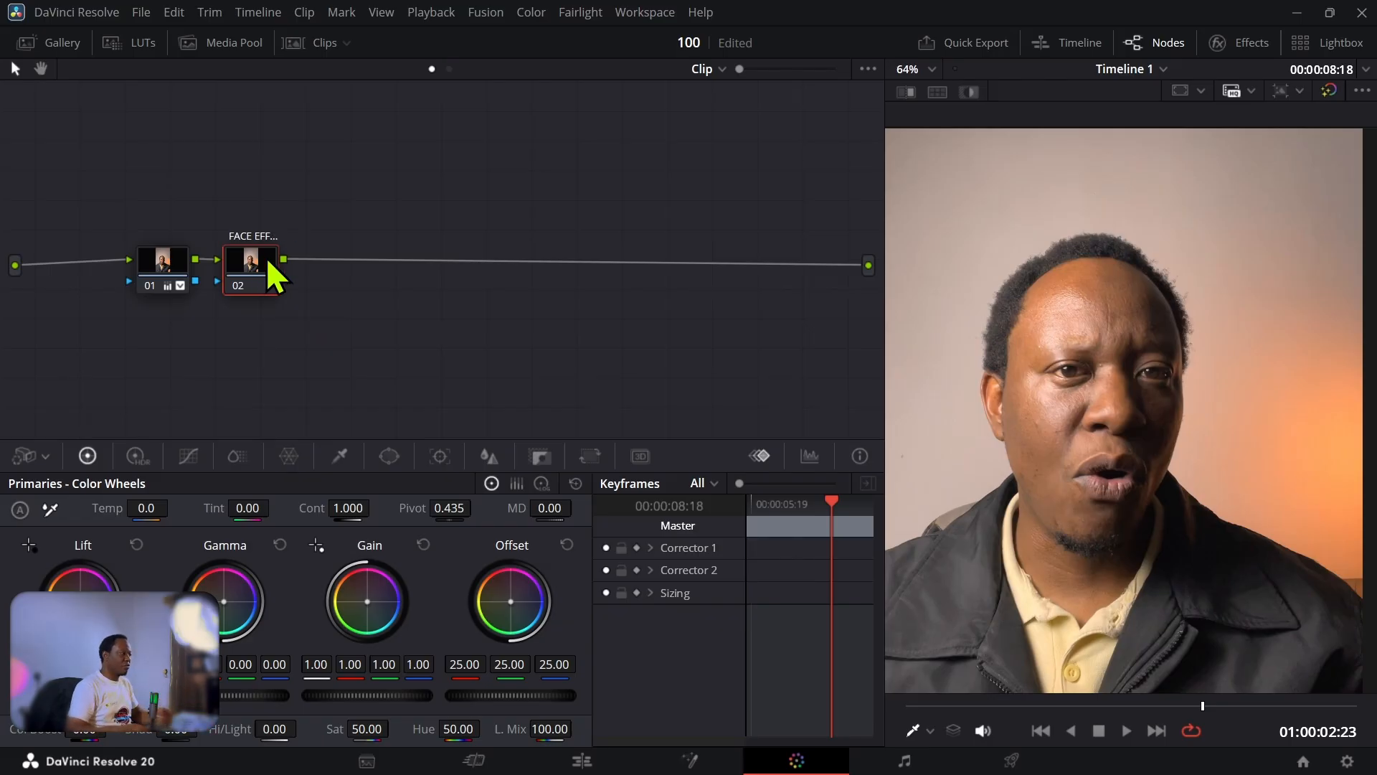
{"action": "left_click_drag", "start_coordinate": [266, 256], "coordinate": [314, 246]}
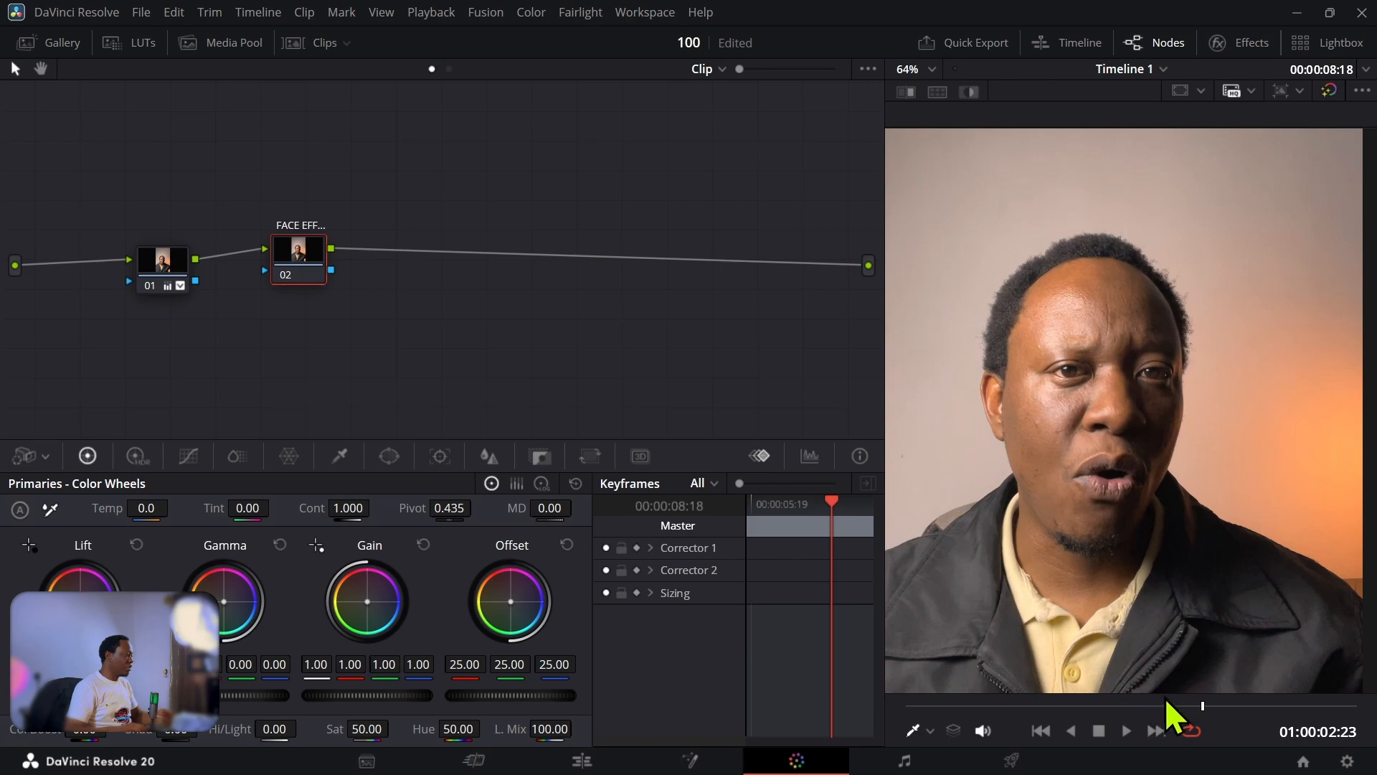
Go to the clip's first frame and add a circular Power Window to node 02.
{"action": "key", "text": "Home"}
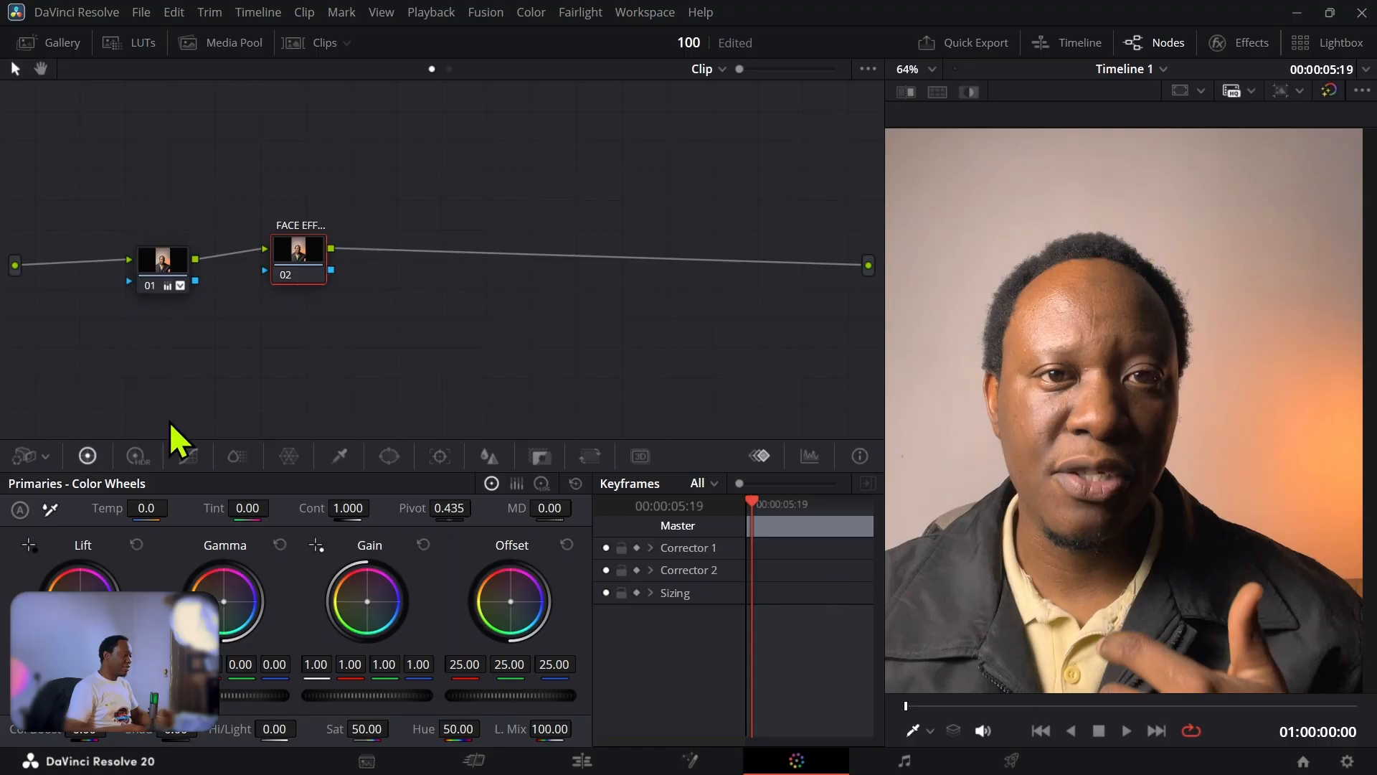
{"action": "left_click", "coordinate": [389, 456]}
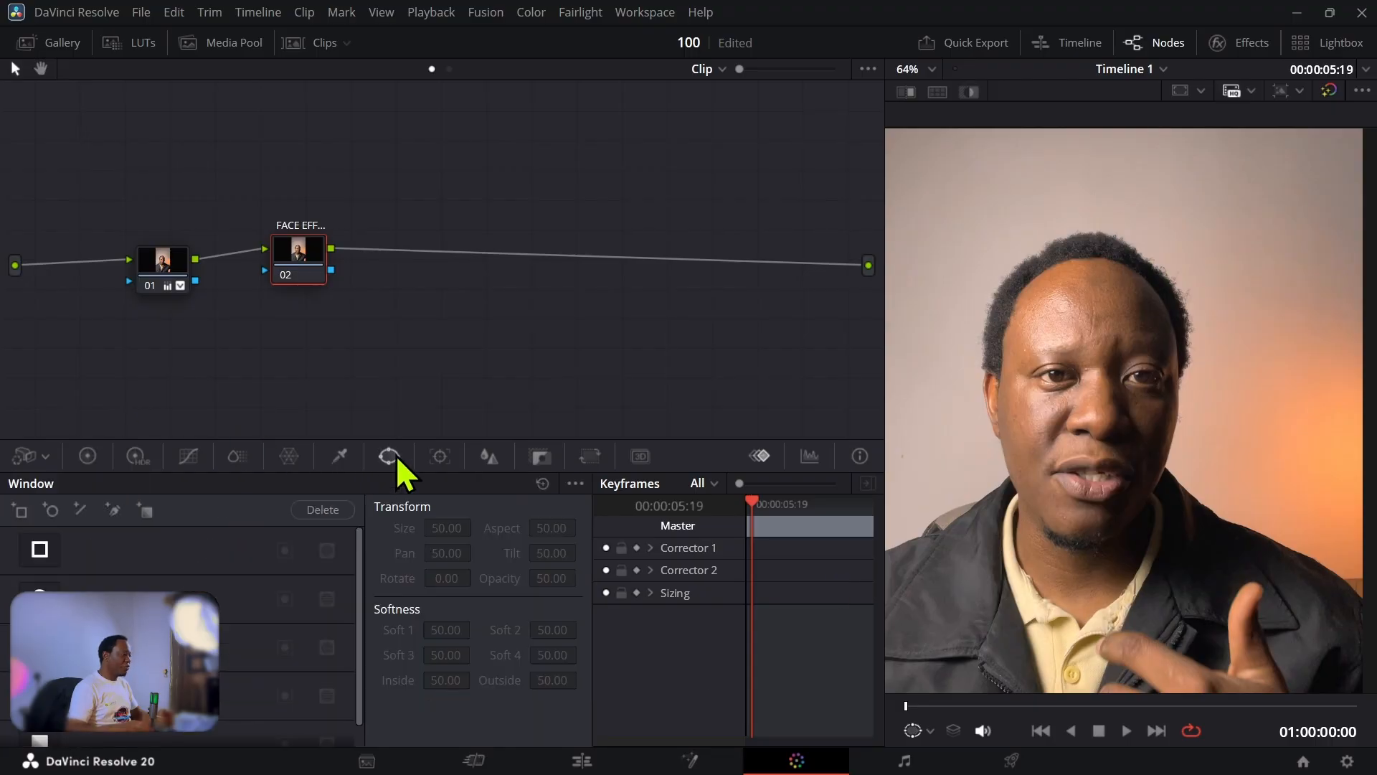
{"action": "left_click", "coordinate": [39, 598]}
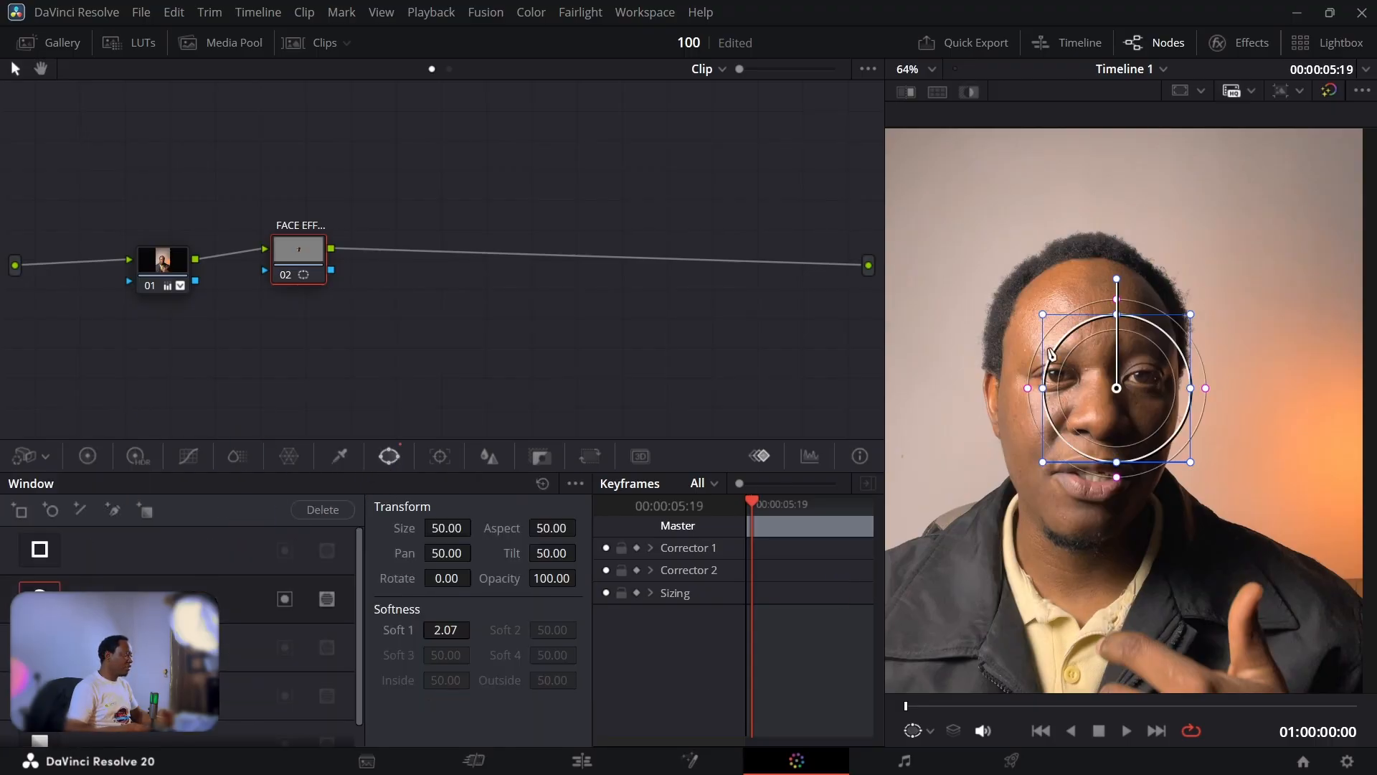
Reshape and position the circular window as an upright oval over the man's face, with size about 52.12 and aspect about 30.48.
{"action": "left_click_drag", "start_coordinate": [1061, 329], "coordinate": [1070, 312]}
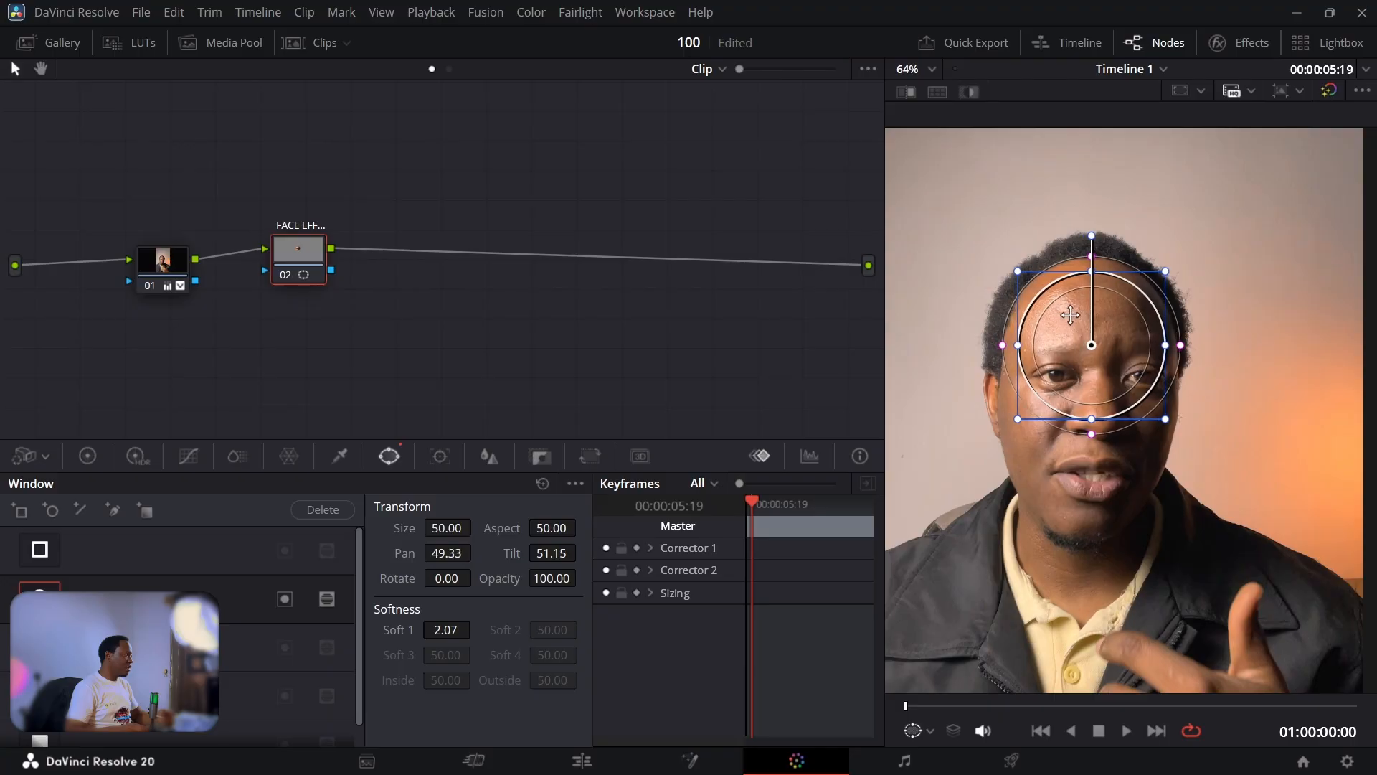
{"action": "left_click_drag", "start_coordinate": [1092, 423], "coordinate": [1098, 477]}
{"action": "left_click_drag", "start_coordinate": [1018, 346], "coordinate": [1072, 374]}
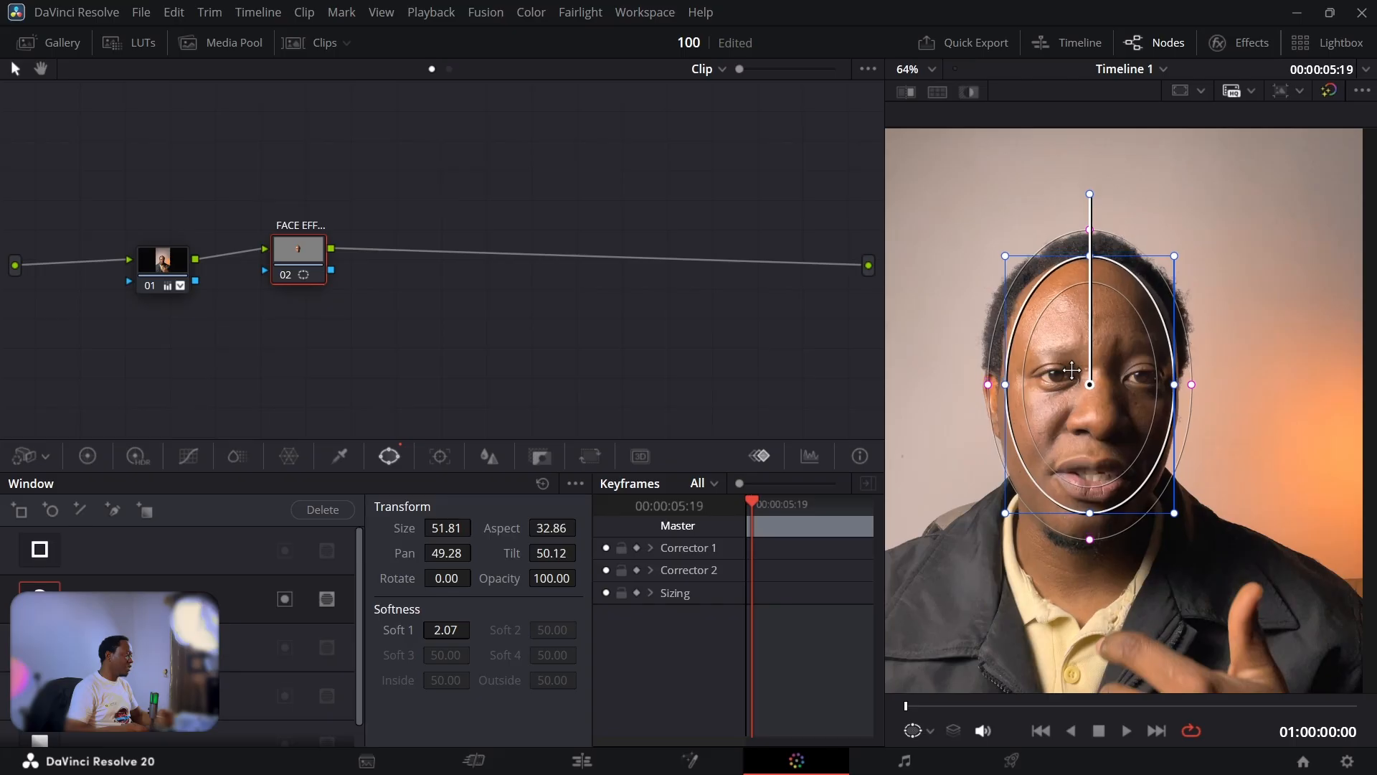
{"action": "left_click_drag", "start_coordinate": [1093, 517], "coordinate": [1092, 529]}
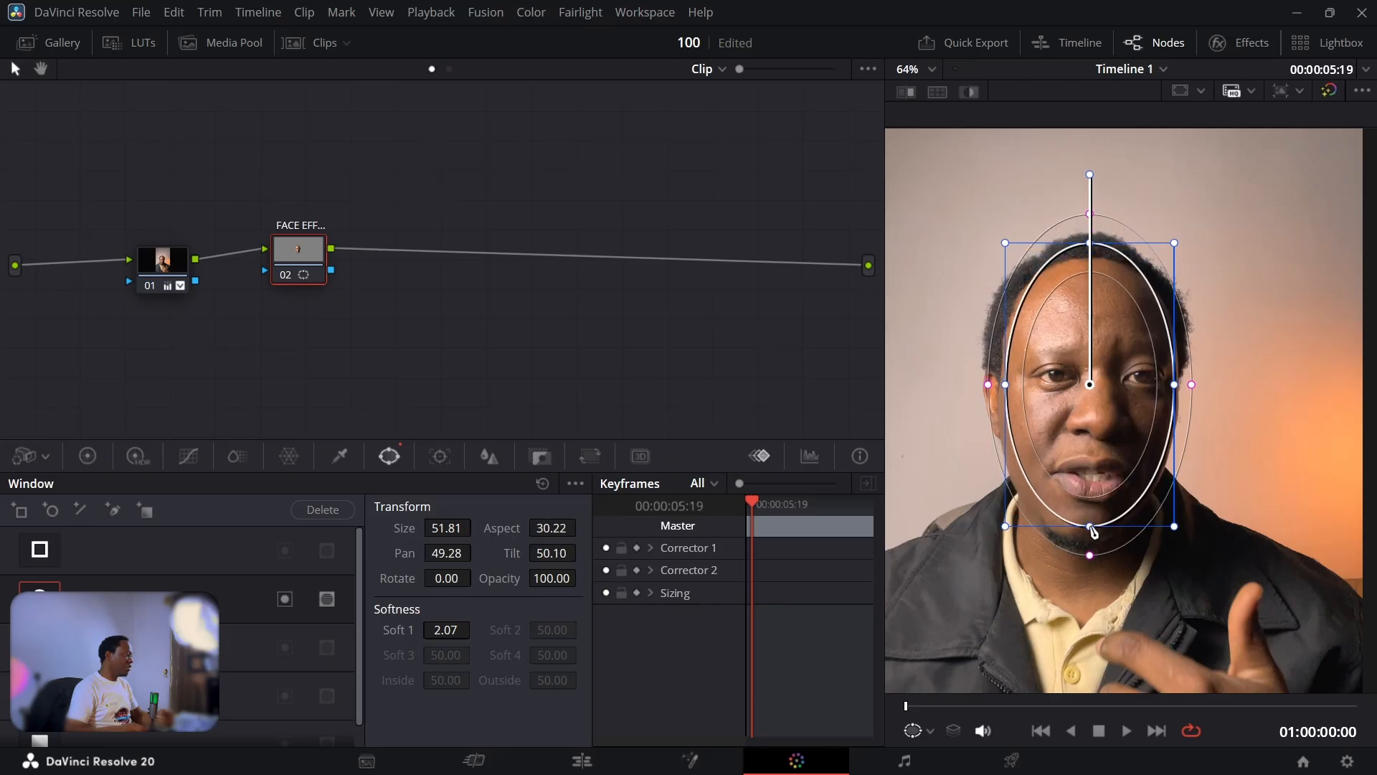
{"action": "left_click_drag", "start_coordinate": [1074, 365], "coordinate": [1001, 396]}
{"action": "left_click_drag", "start_coordinate": [1041, 378], "coordinate": [1047, 384]}
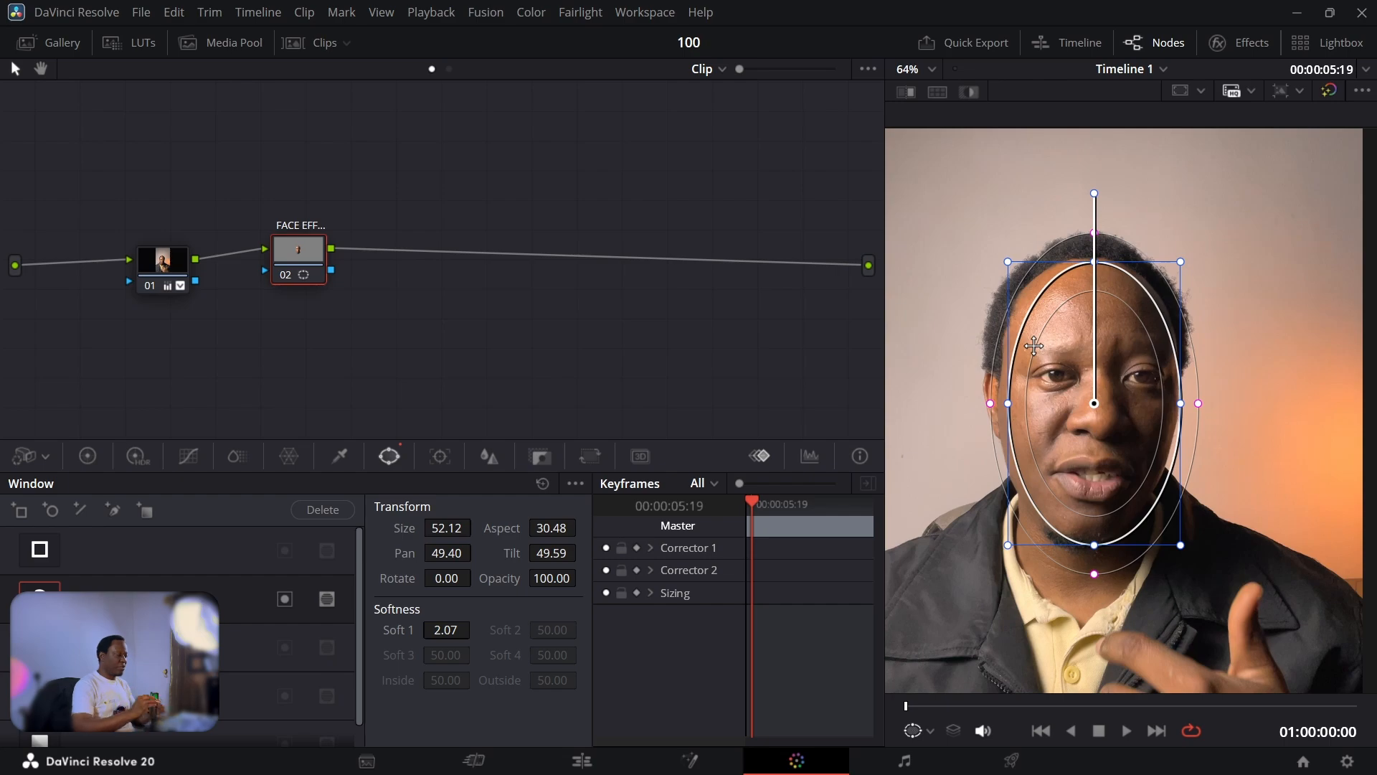
Isolate the windowed face with Highlight and soften the oval window's edge, setting Soft 1 to 2.40.
{"action": "key", "text": "shift+h"}
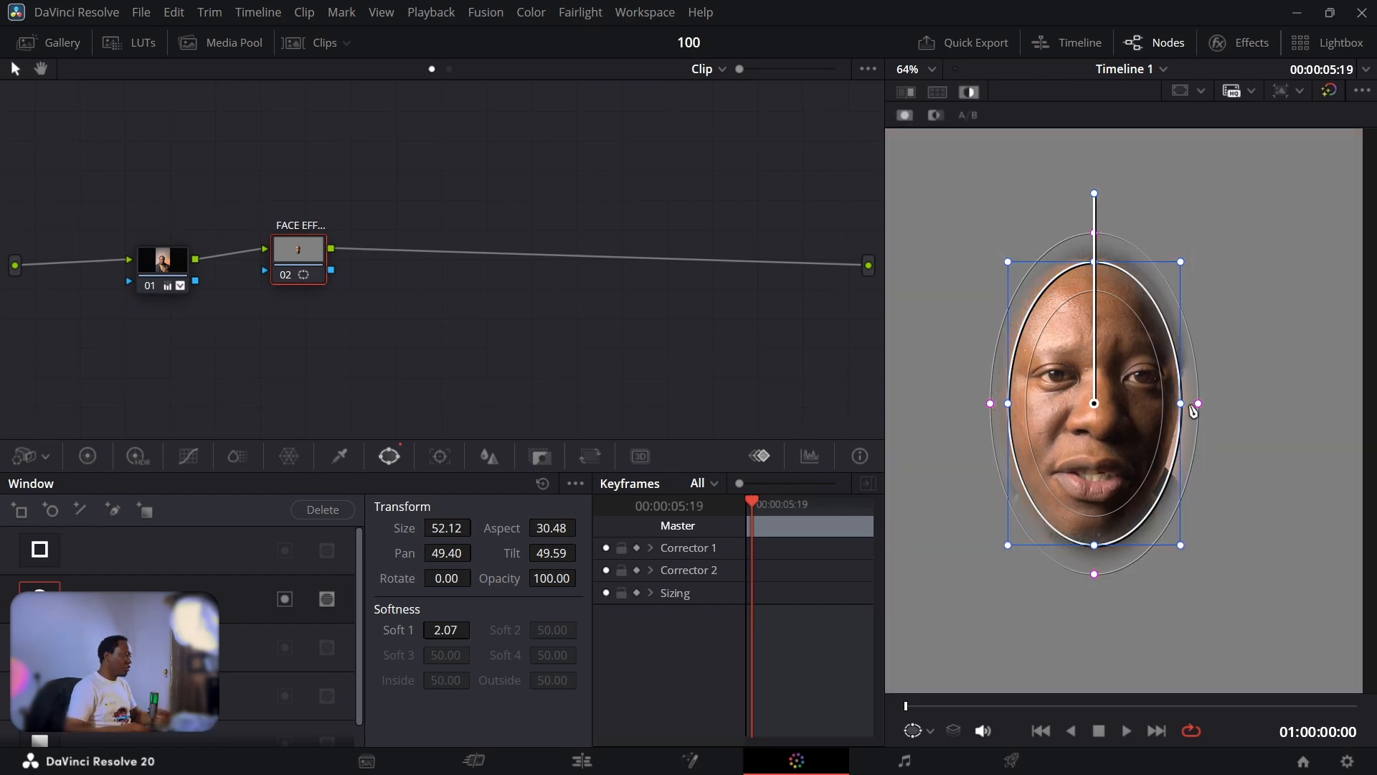
{"action": "left_click_drag", "start_coordinate": [1198, 403], "coordinate": [1169, 393]}
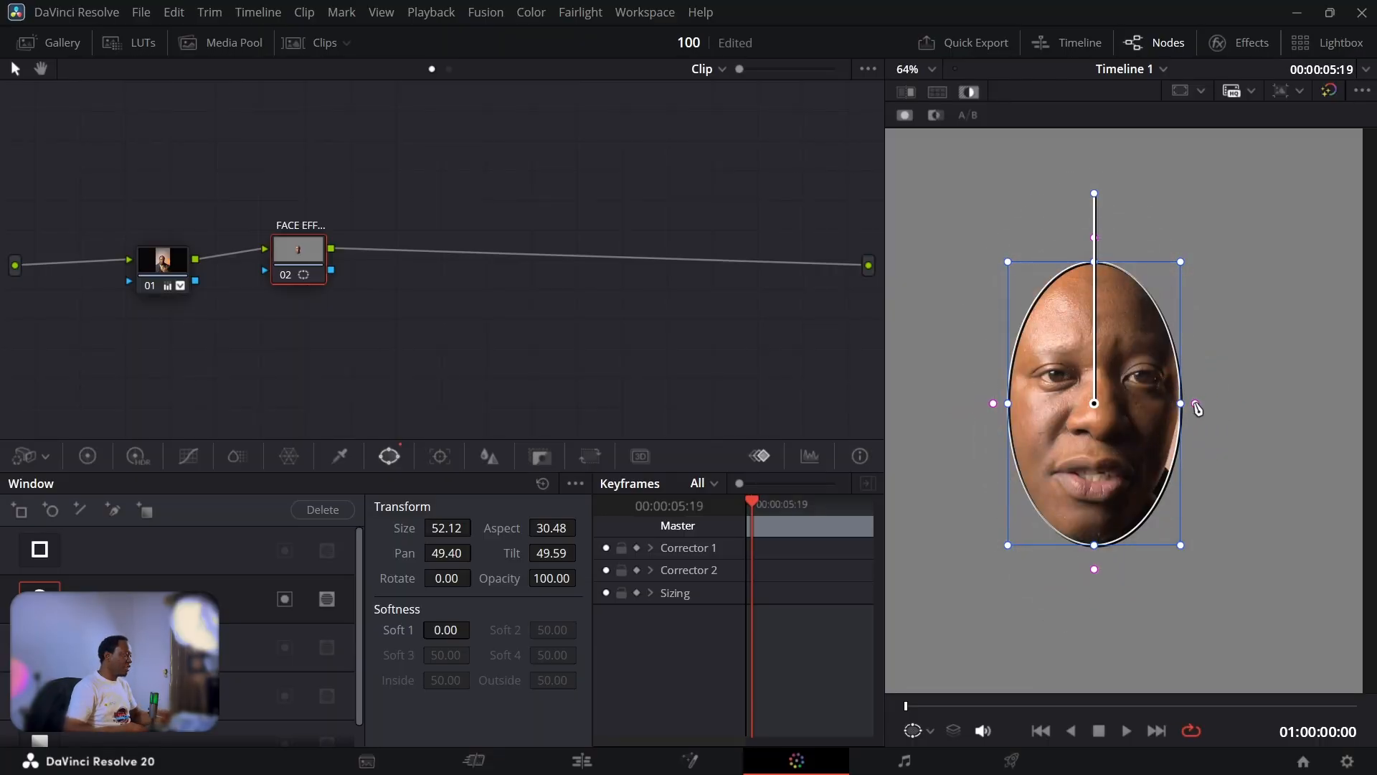
{"action": "mouse_move", "coordinate": [1194, 403]}
{"action": "left_mouse_down"}
{"action": "mouse_move", "coordinate": [1217, 405]}
{"action": "mouse_move", "coordinate": [1204, 404]}
{"action": "left_mouse_up"}
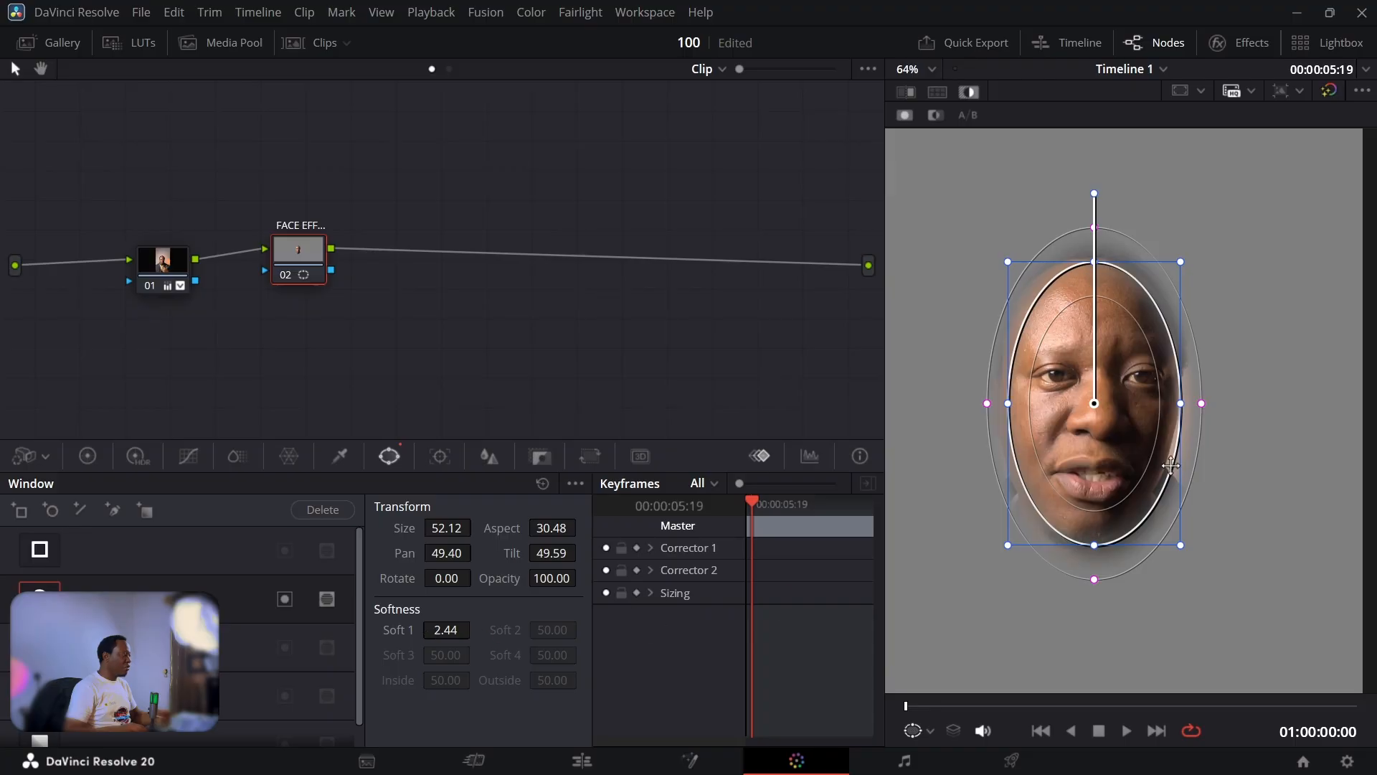
{"action": "left_click_drag", "start_coordinate": [1204, 409], "coordinate": [1203, 410]}
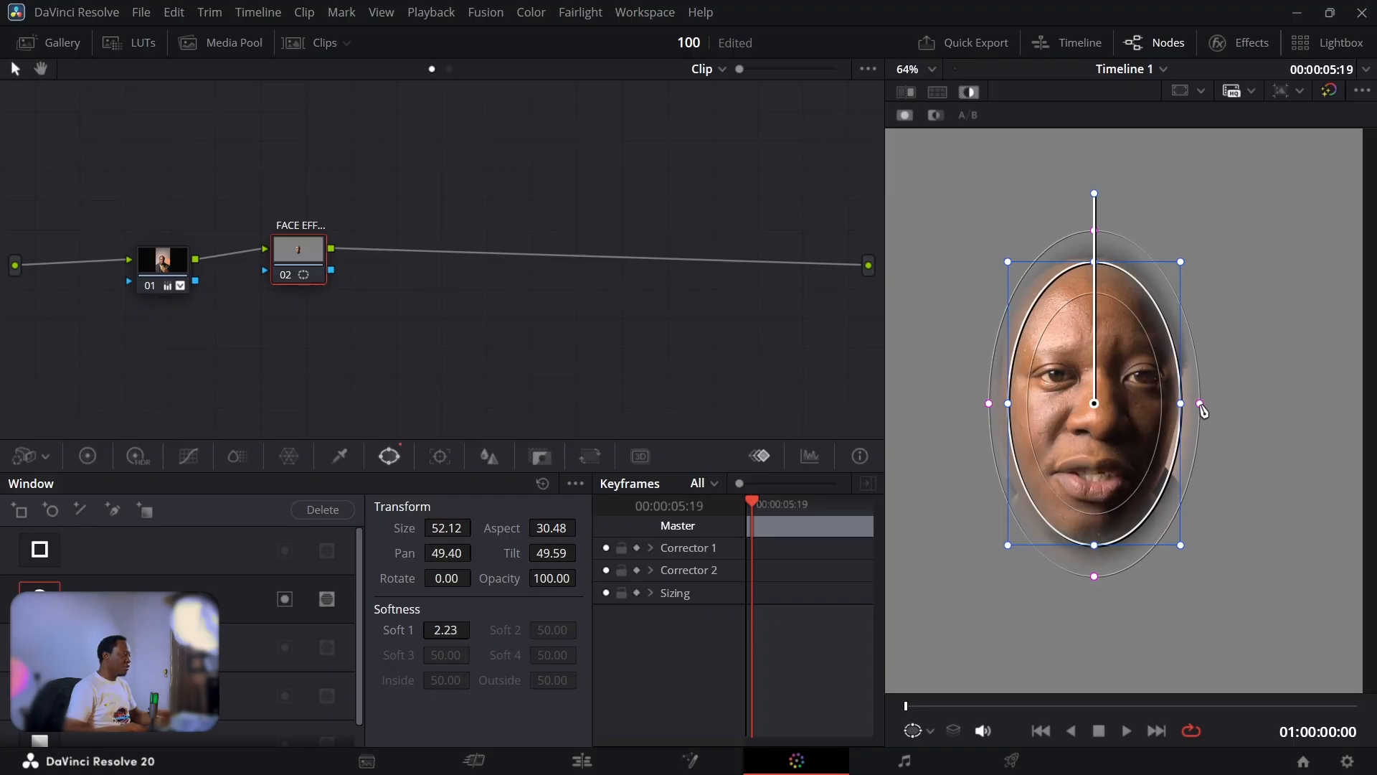
{"action": "left_click", "coordinate": [450, 629]}
{"action": "key", "text": "BackSpace"}
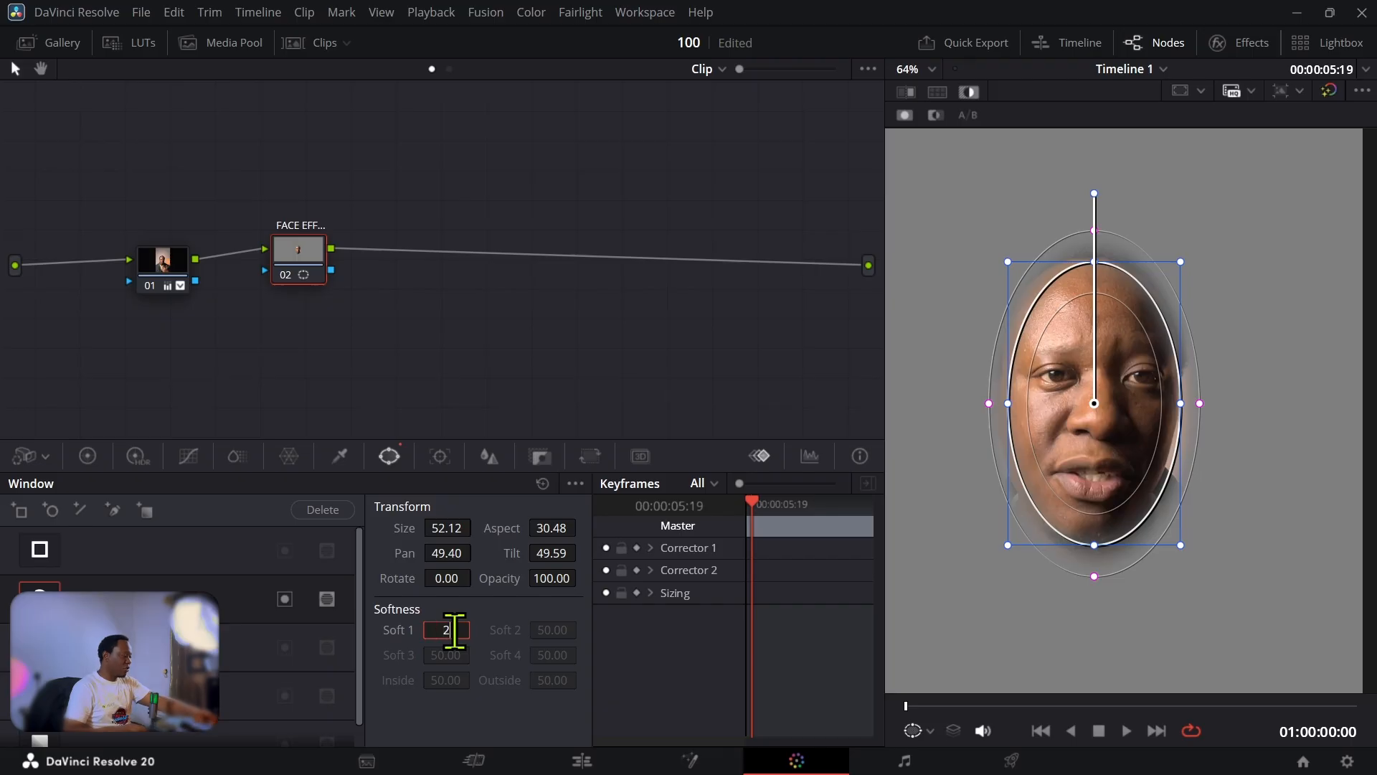
{"action": "type", "text": "40"}
{"action": "key", "text": "Return"}
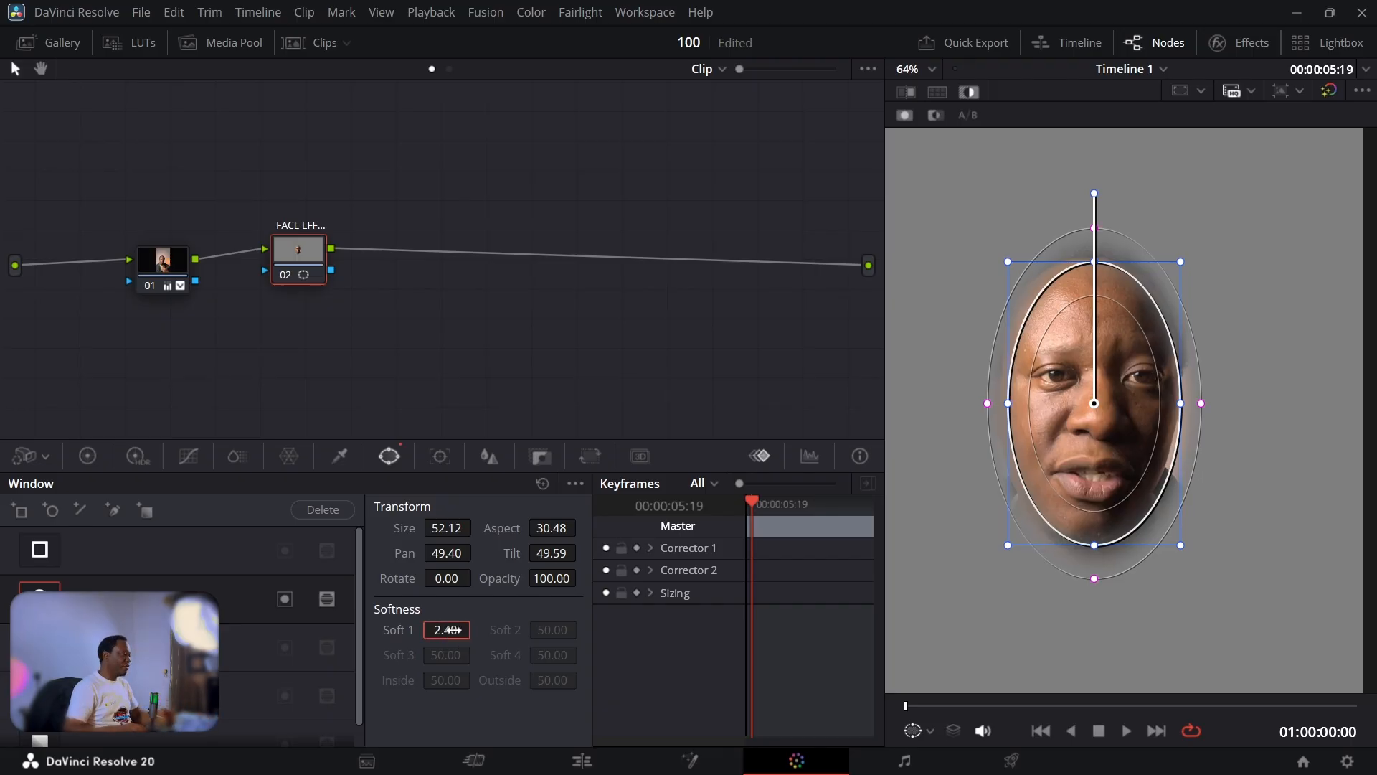
{"action": "key", "text": "shift+h"}
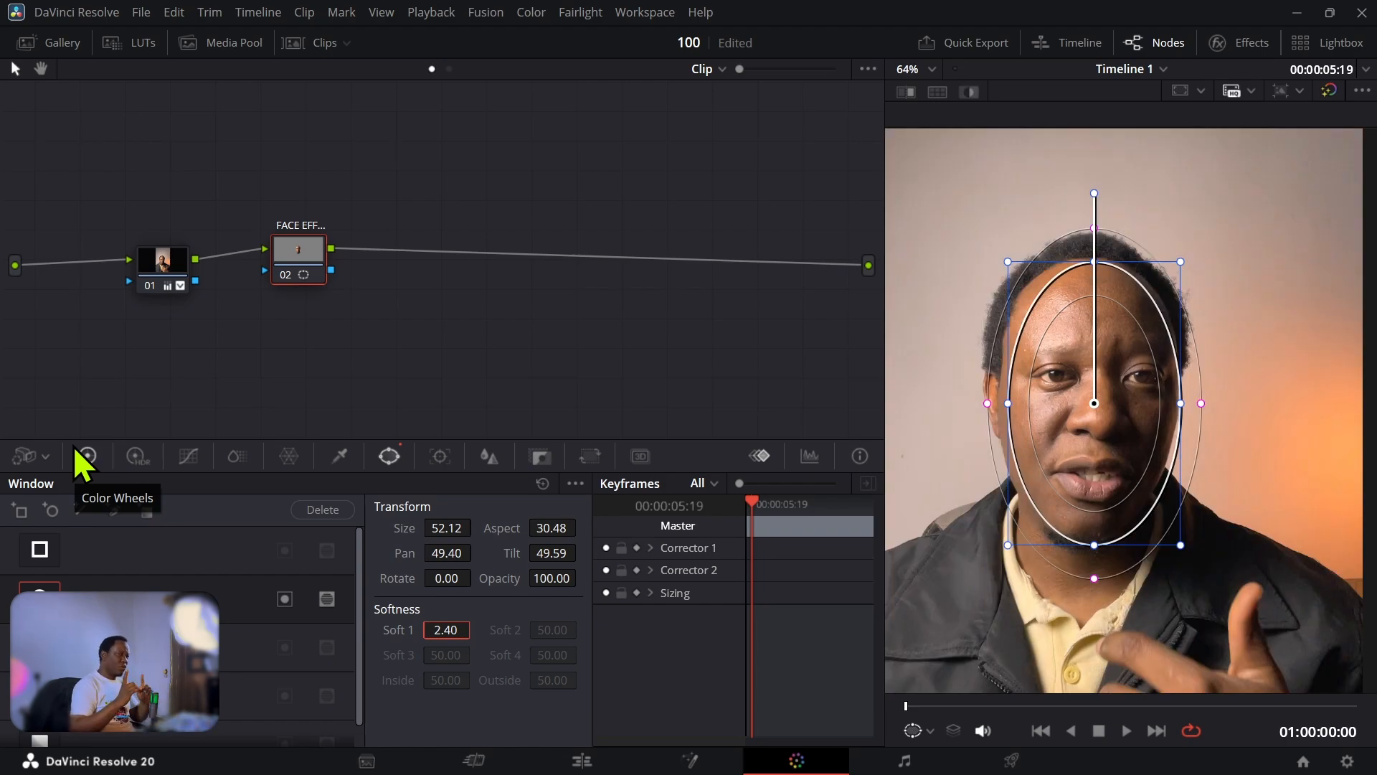
{"action": "key", "text": "shift+h"}
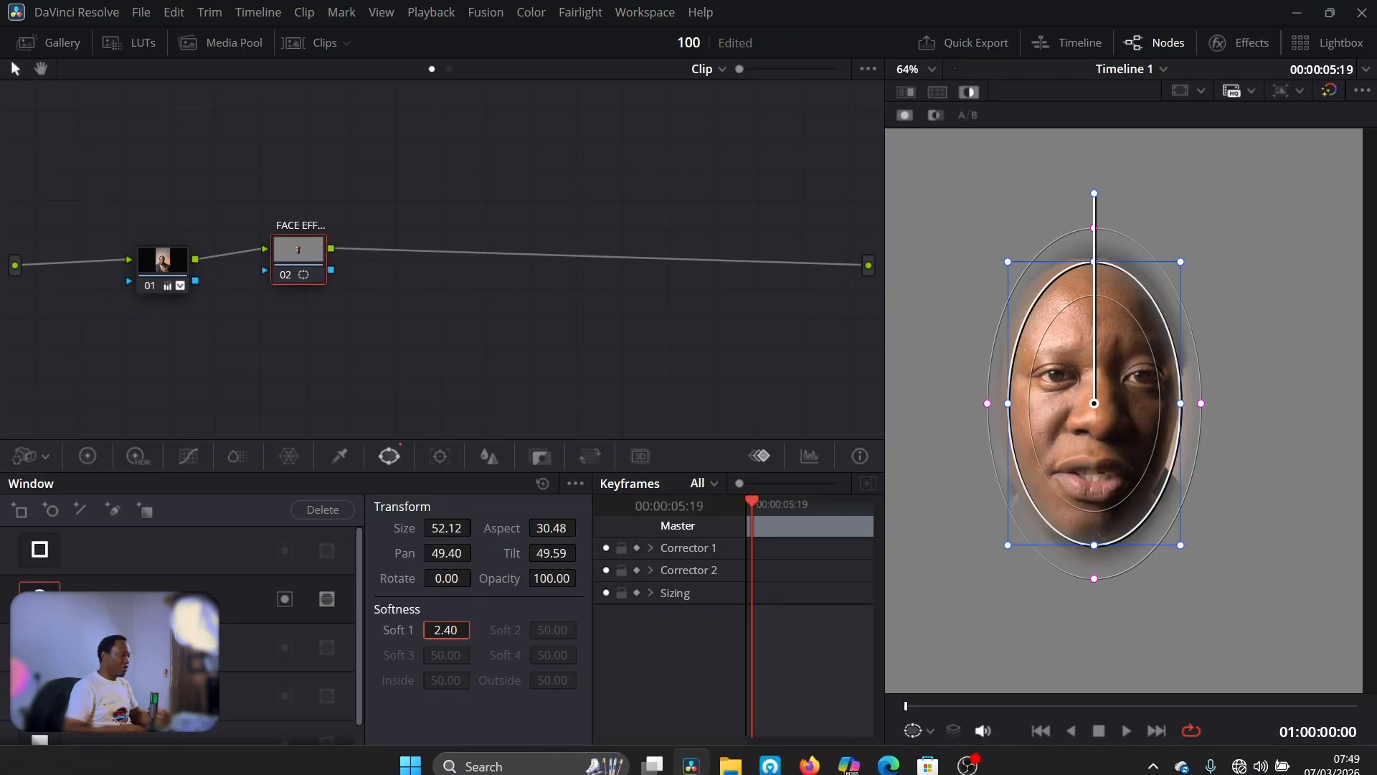
Try inverting the oval window on node 02, restore its original mask, and turn off the Highlight view.
{"action": "left_click", "coordinate": [327, 599]}
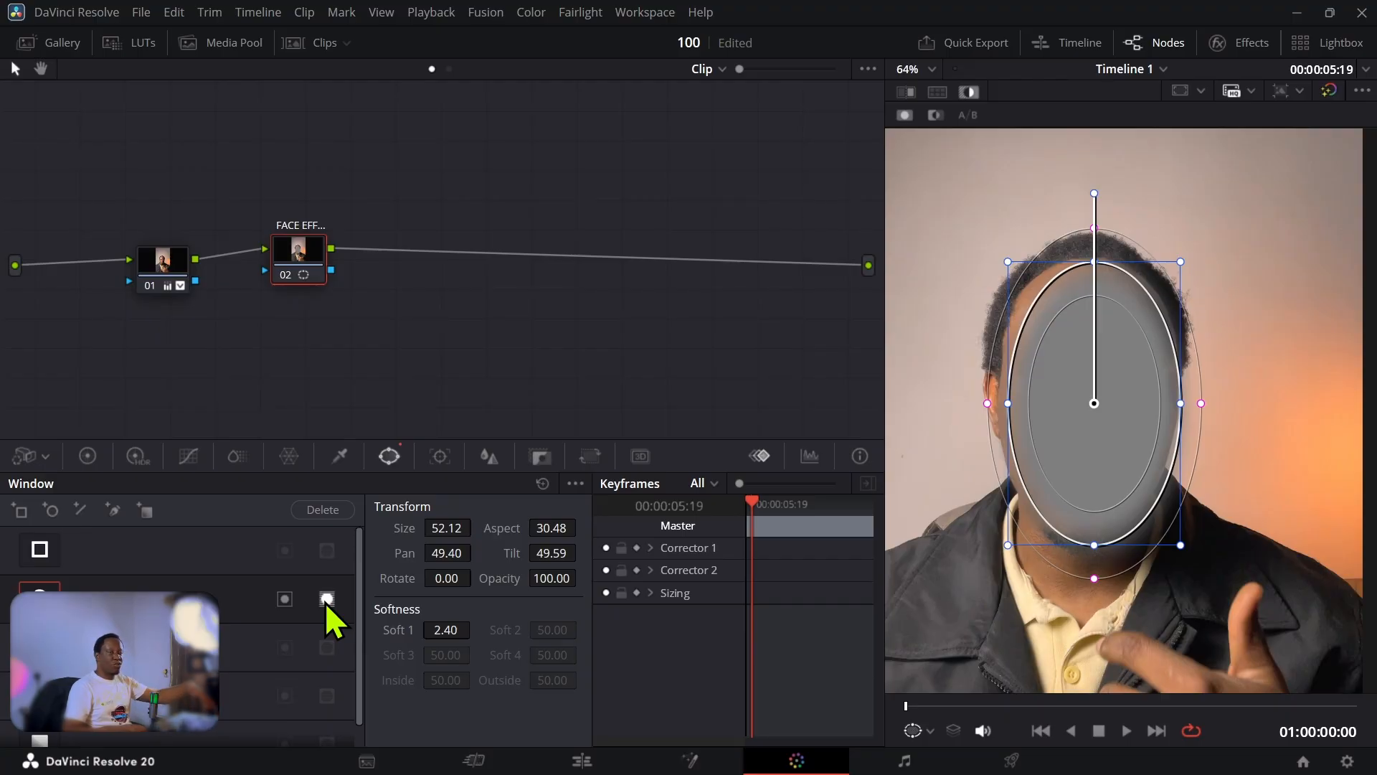
{"action": "left_click", "coordinate": [327, 599]}
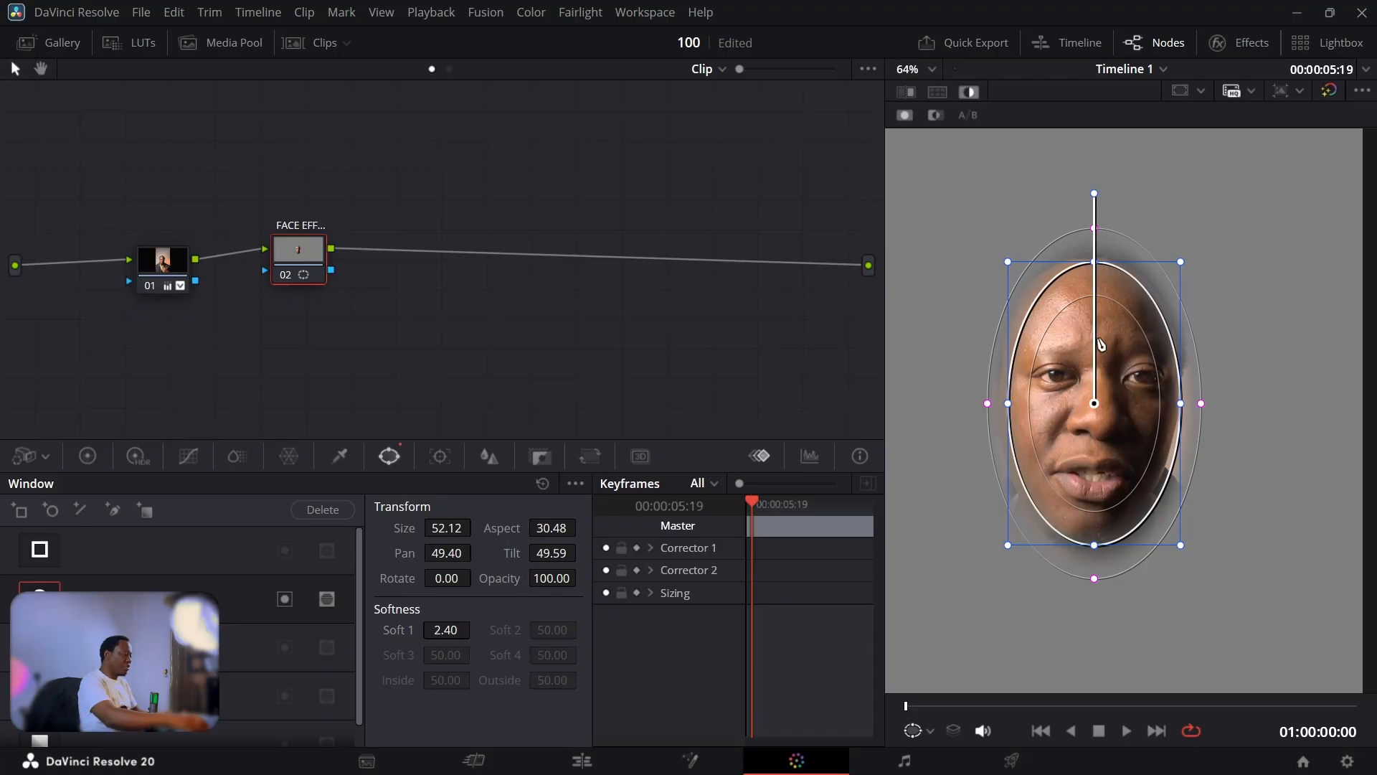
{"action": "key", "text": "shift+h"}
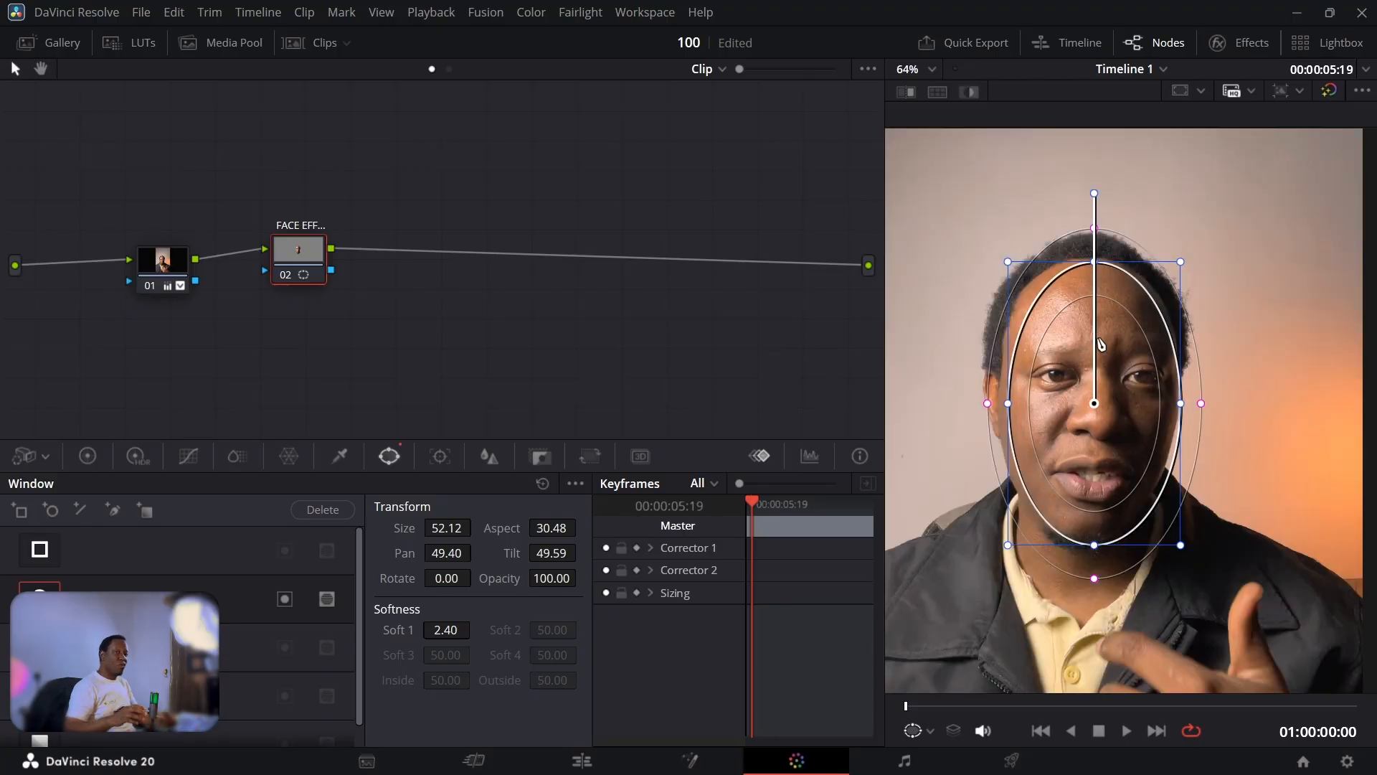
Warm the windowed face with Gain at about 1.09 red, 0.98 green and 0.94 blue, and raise Offset to 26.75.
{"action": "left_click", "coordinate": [89, 456]}
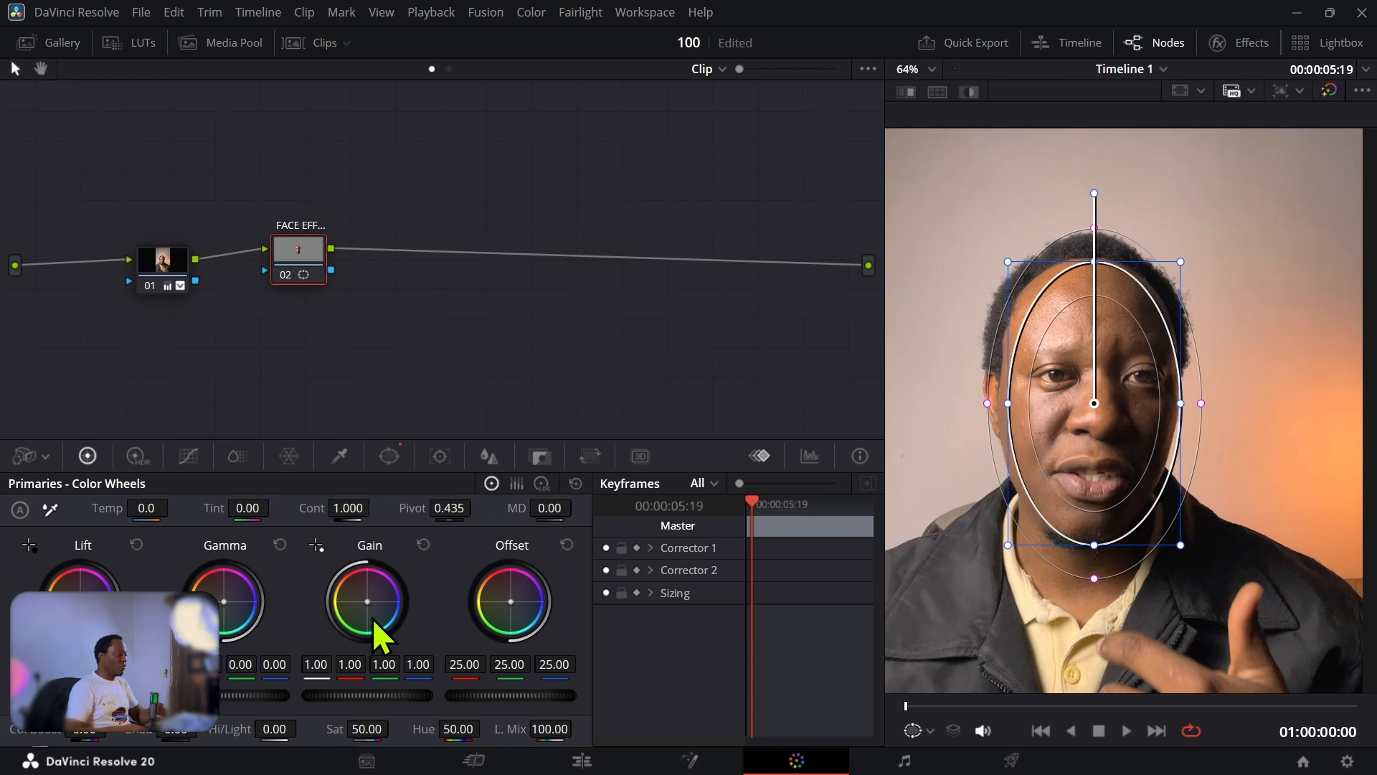
{"action": "left_click_drag", "start_coordinate": [366, 601], "coordinate": [357, 595]}
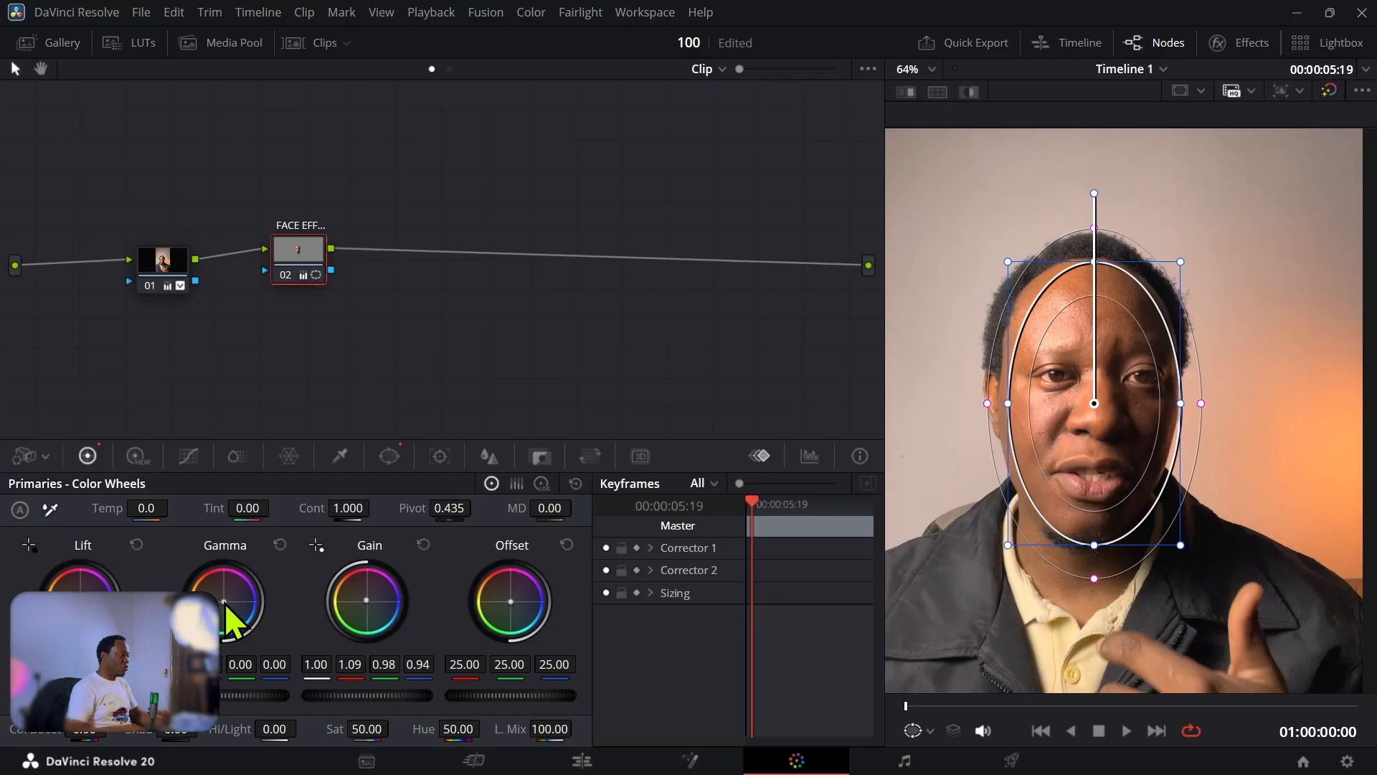
{"action": "left_click_drag", "start_coordinate": [225, 601], "coordinate": [224, 601]}
{"action": "left_click_drag", "start_coordinate": [500, 695], "coordinate": [527, 695]}
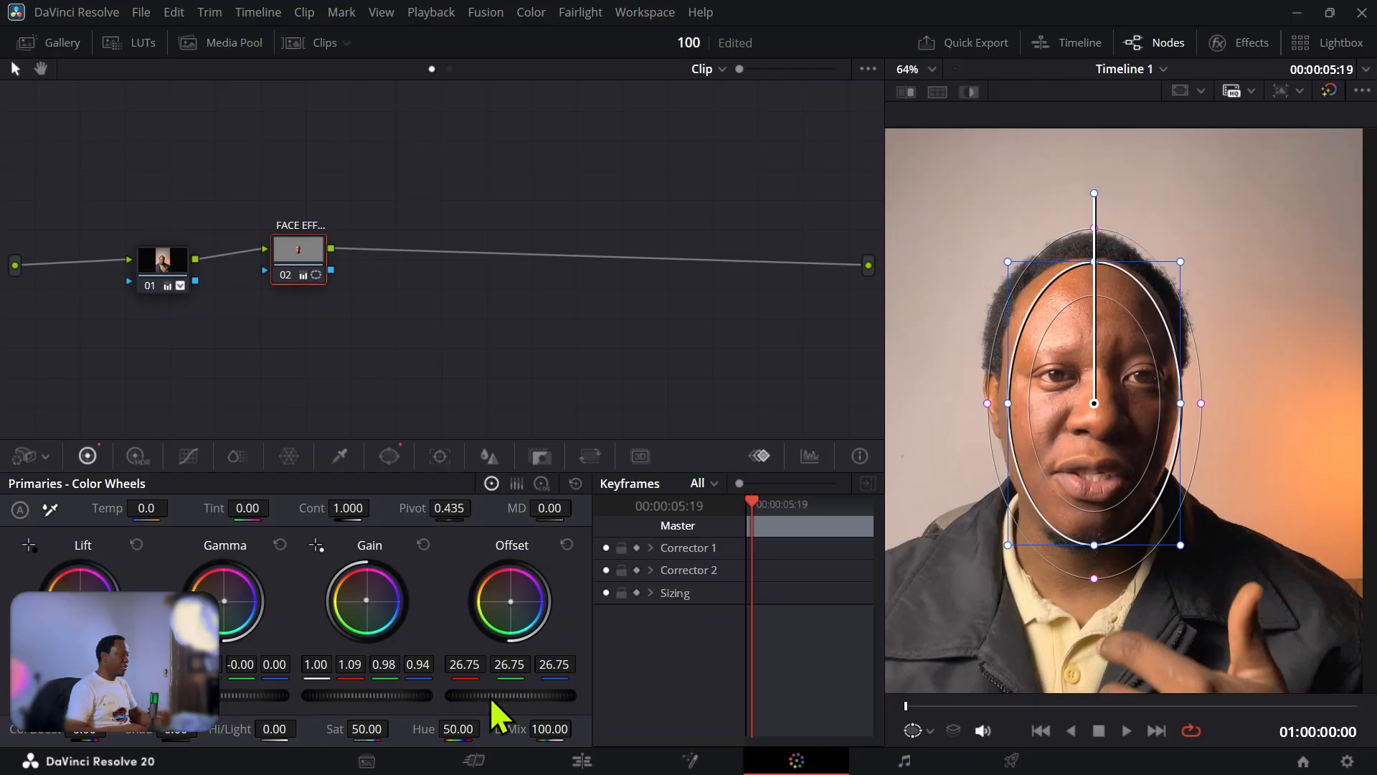
On node 01, nudge the middle point of the custom curve slightly upward.
{"action": "left_click", "coordinate": [161, 276]}
{"action": "left_click", "coordinate": [304, 248]}
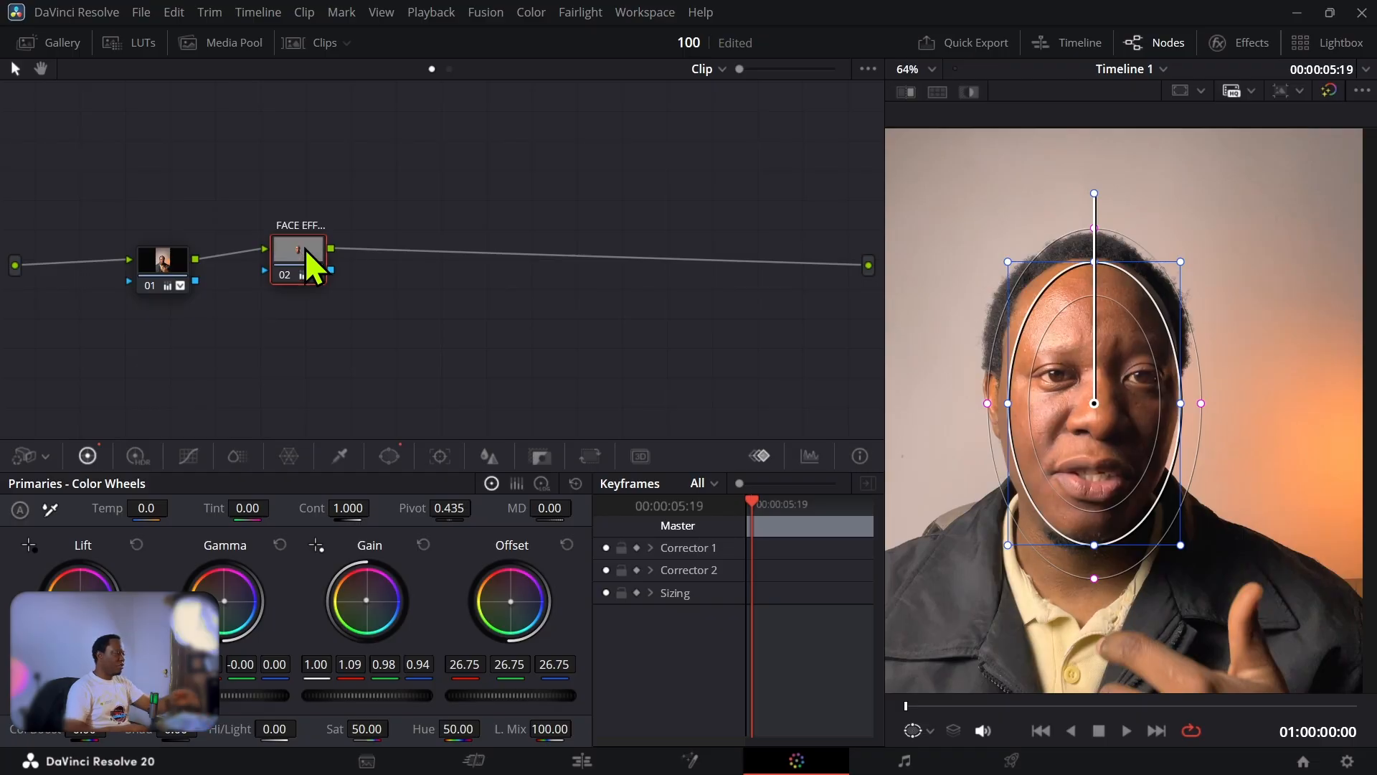
{"action": "left_click", "coordinate": [157, 261]}
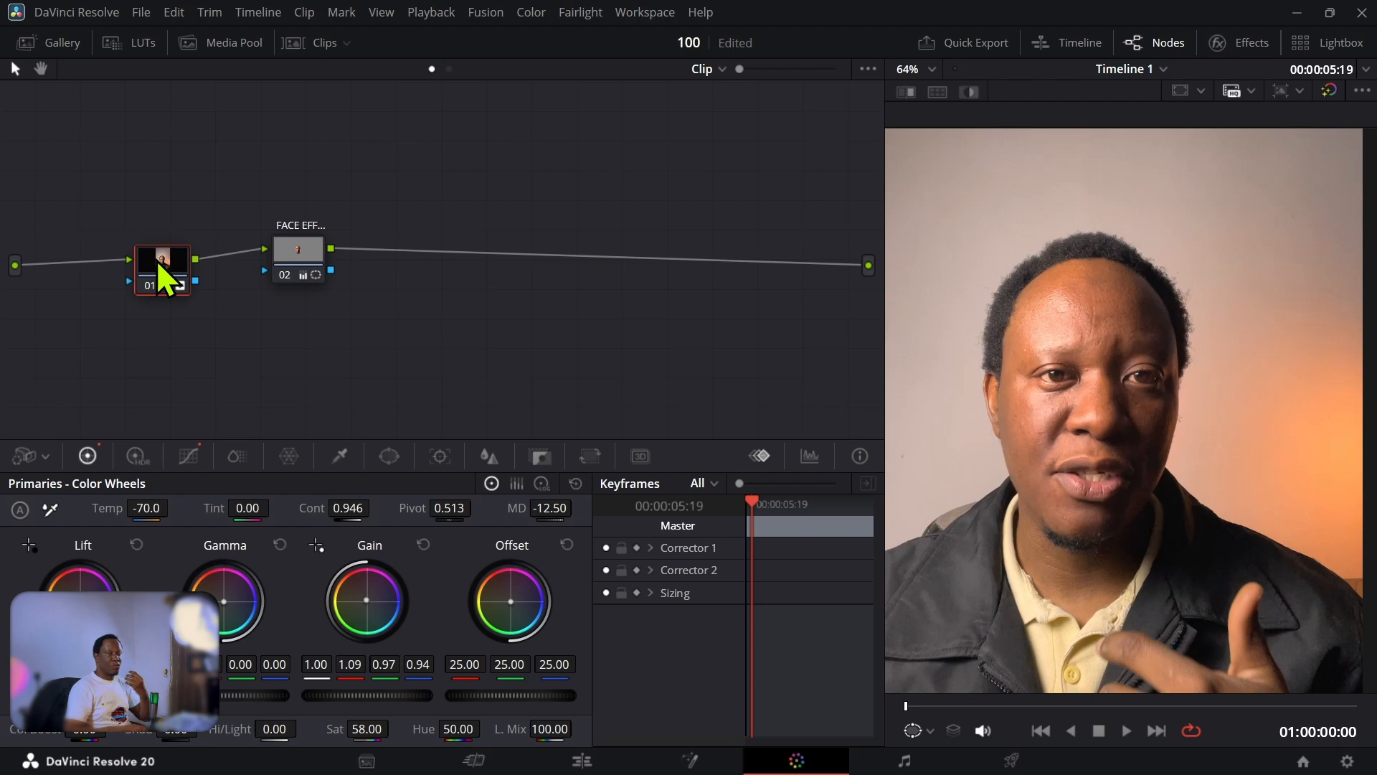
{"action": "left_click", "coordinate": [190, 457]}
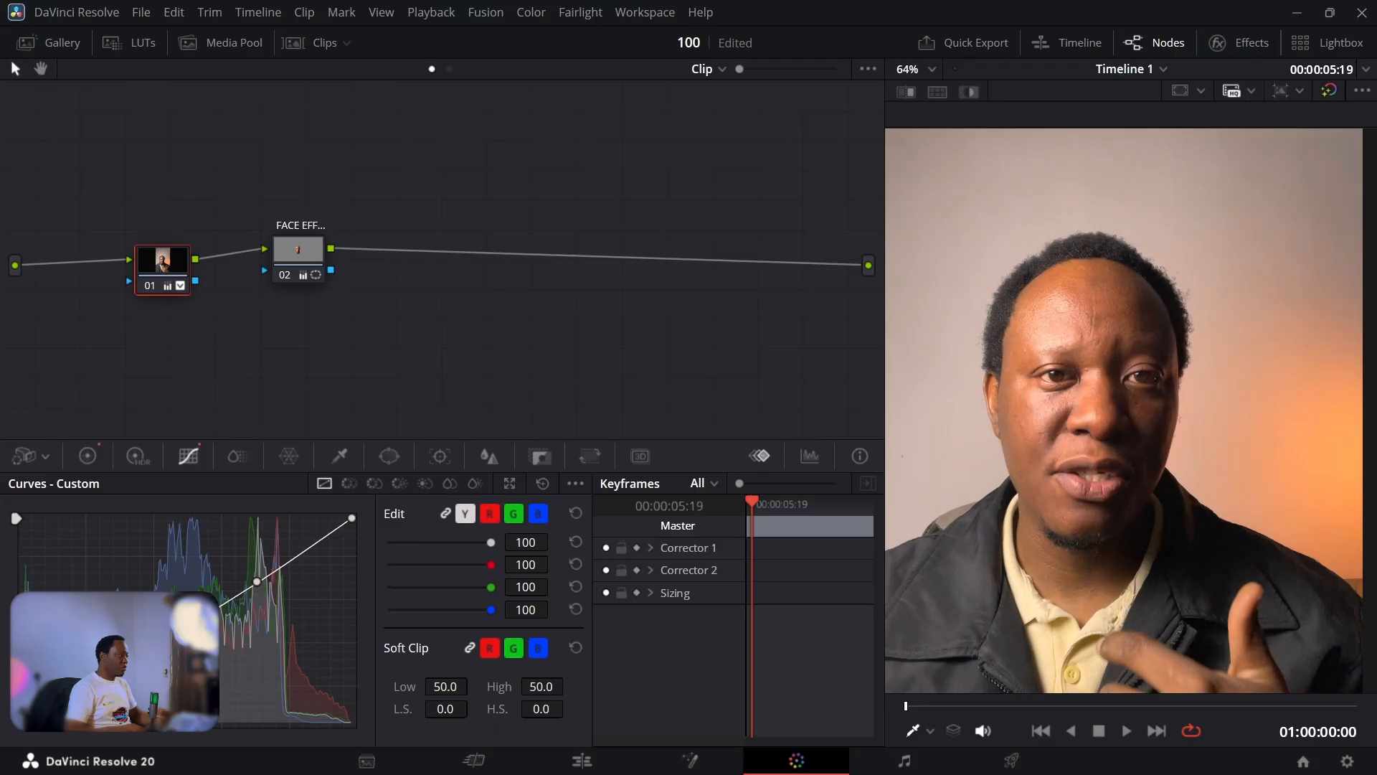
{"action": "left_click_drag", "start_coordinate": [261, 582], "coordinate": [261, 579]}
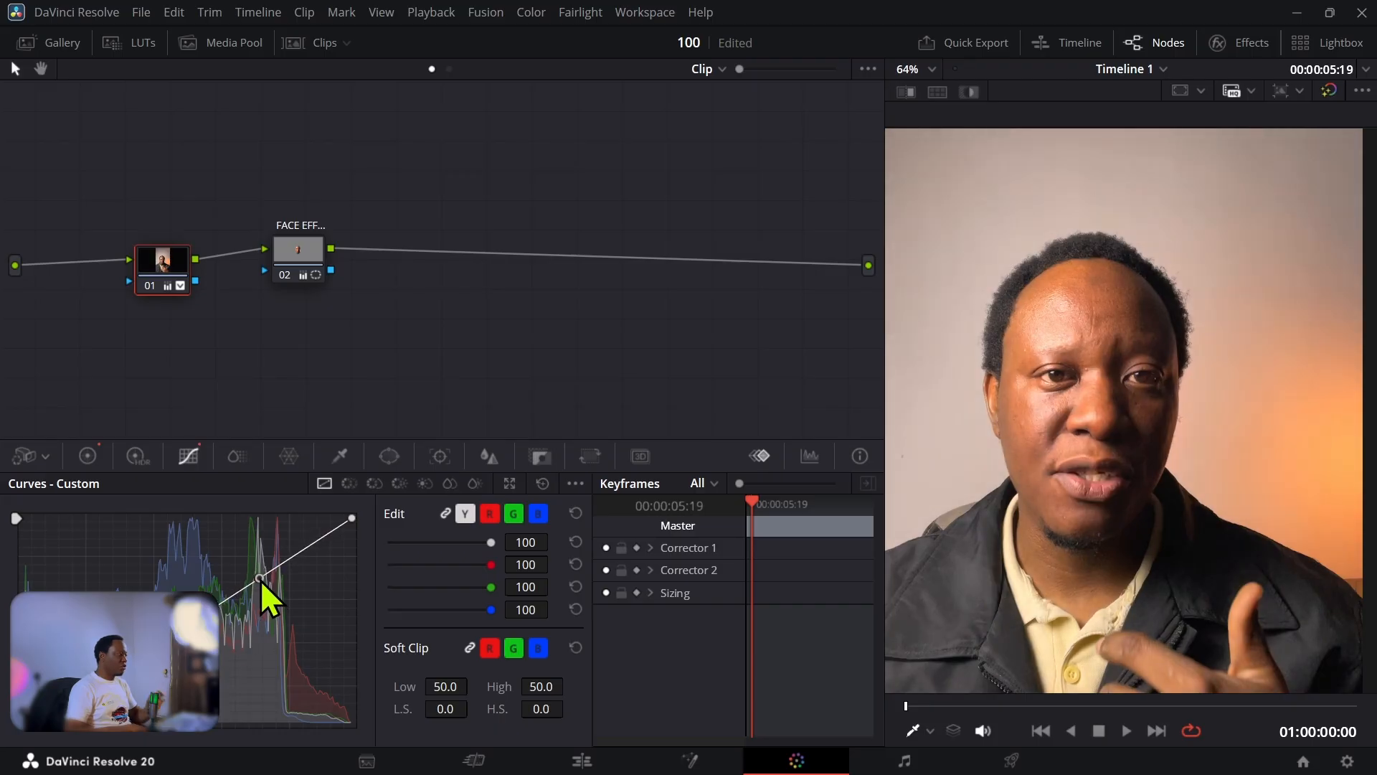
On node 02, test the oval window's placement mid-clip and recentre it on the first frame's face, with Pan about 49.33 and Tilt about 49.64.
{"action": "left_click", "coordinate": [308, 251]}
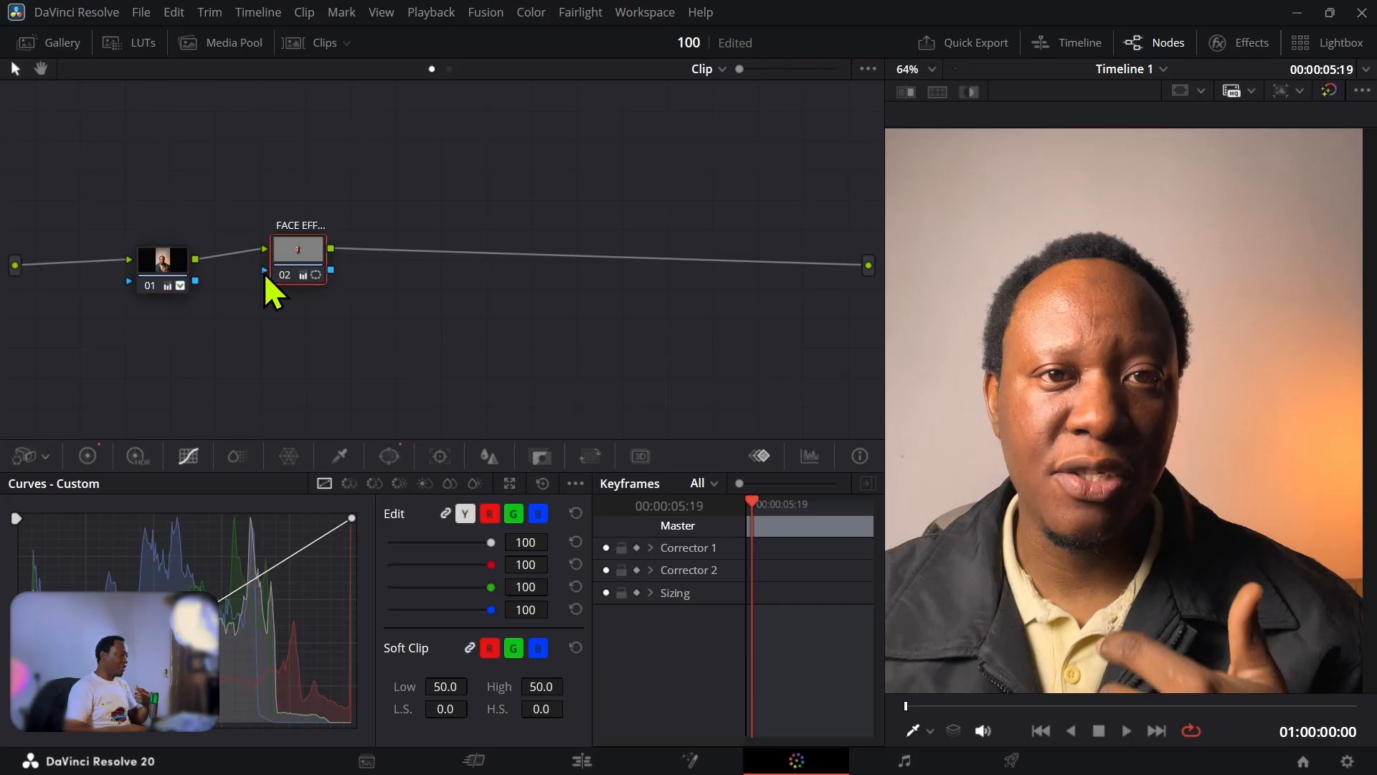
{"action": "left_click", "coordinate": [383, 459]}
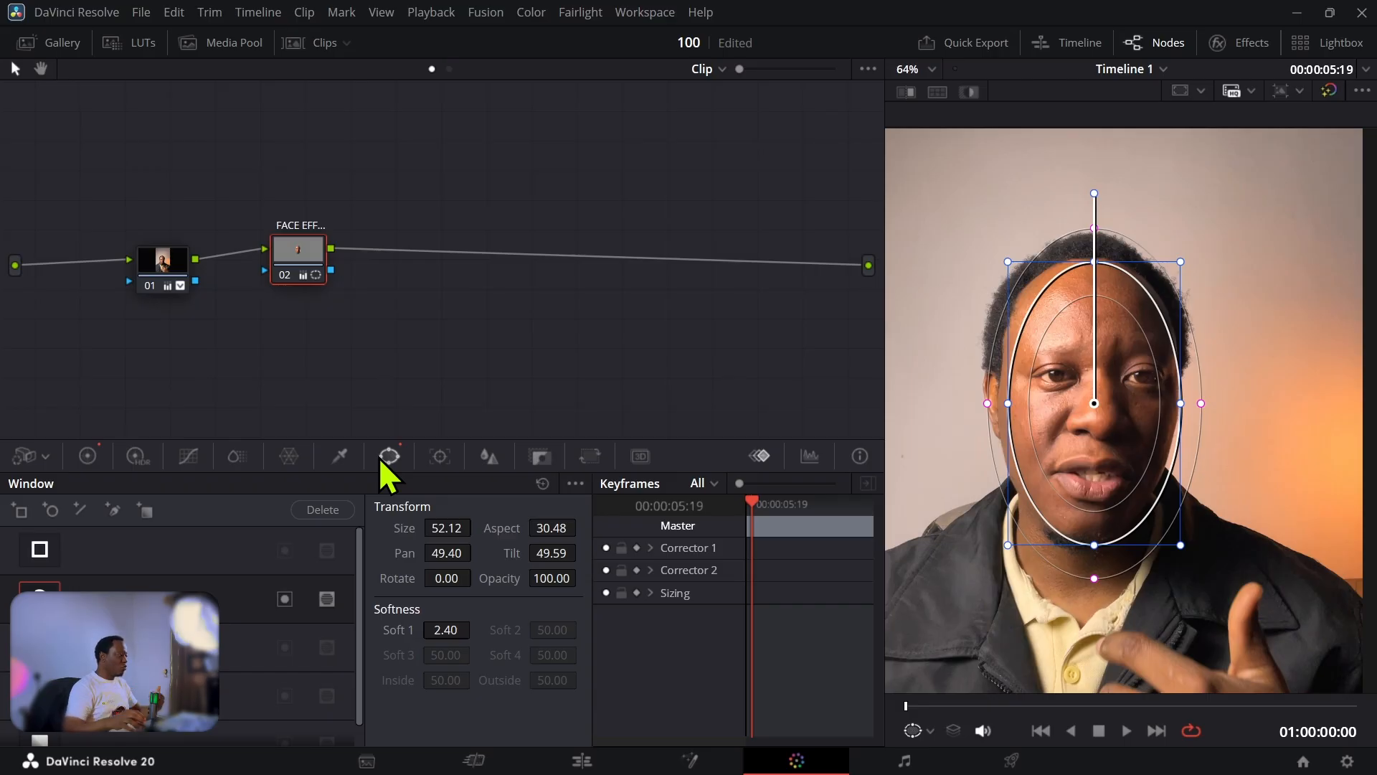
{"action": "left_click", "coordinate": [1100, 730]}
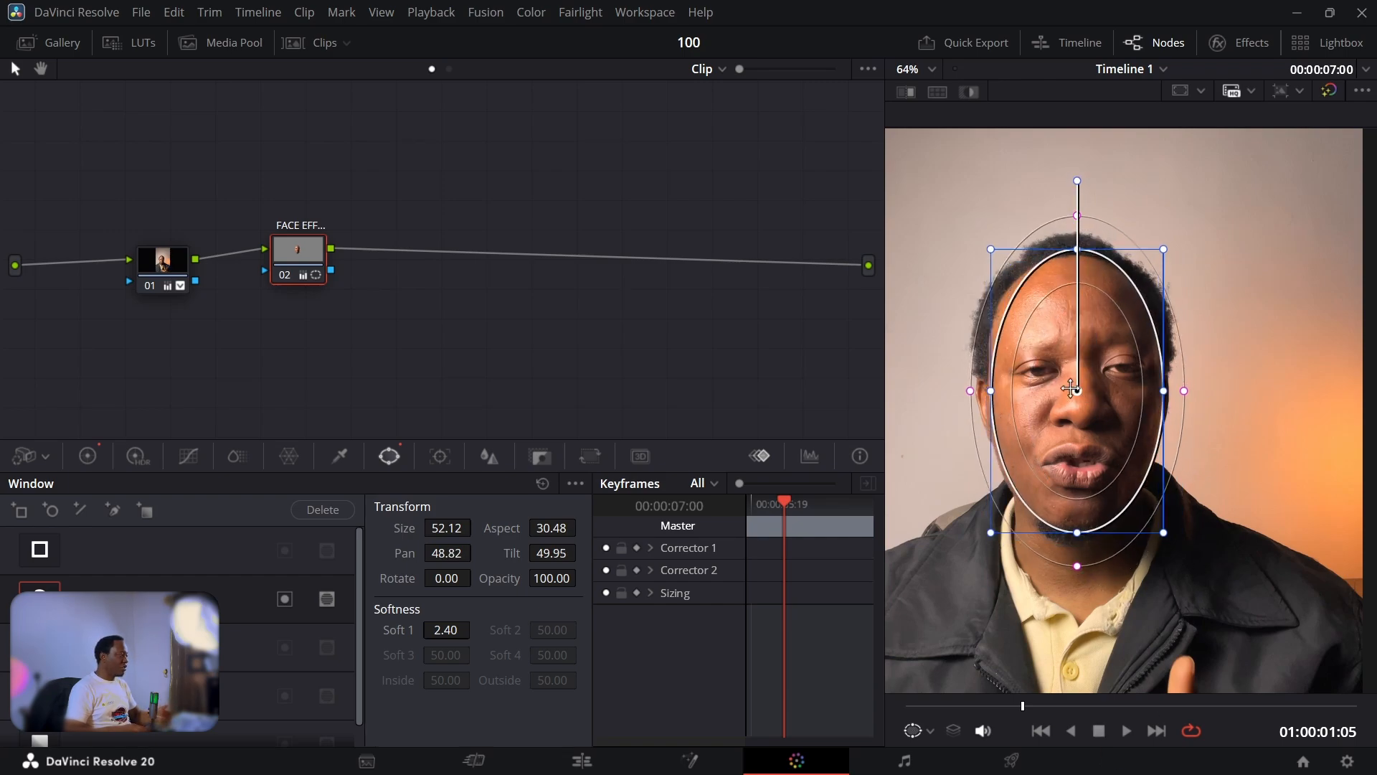
{"action": "mouse_move", "coordinate": [1069, 393]}
{"action": "left_mouse_down"}
{"action": "mouse_move", "coordinate": [1294, 445]}
{"action": "mouse_move", "coordinate": [1290, 430]}
{"action": "mouse_move", "coordinate": [1195, 398]}
{"action": "mouse_move", "coordinate": [932, 373]}
{"action": "mouse_move", "coordinate": [1076, 467]}
{"action": "mouse_move", "coordinate": [1128, 405]}
{"action": "mouse_move", "coordinate": [1072, 400]}
{"action": "mouse_move", "coordinate": [1053, 380]}
{"action": "left_mouse_up"}
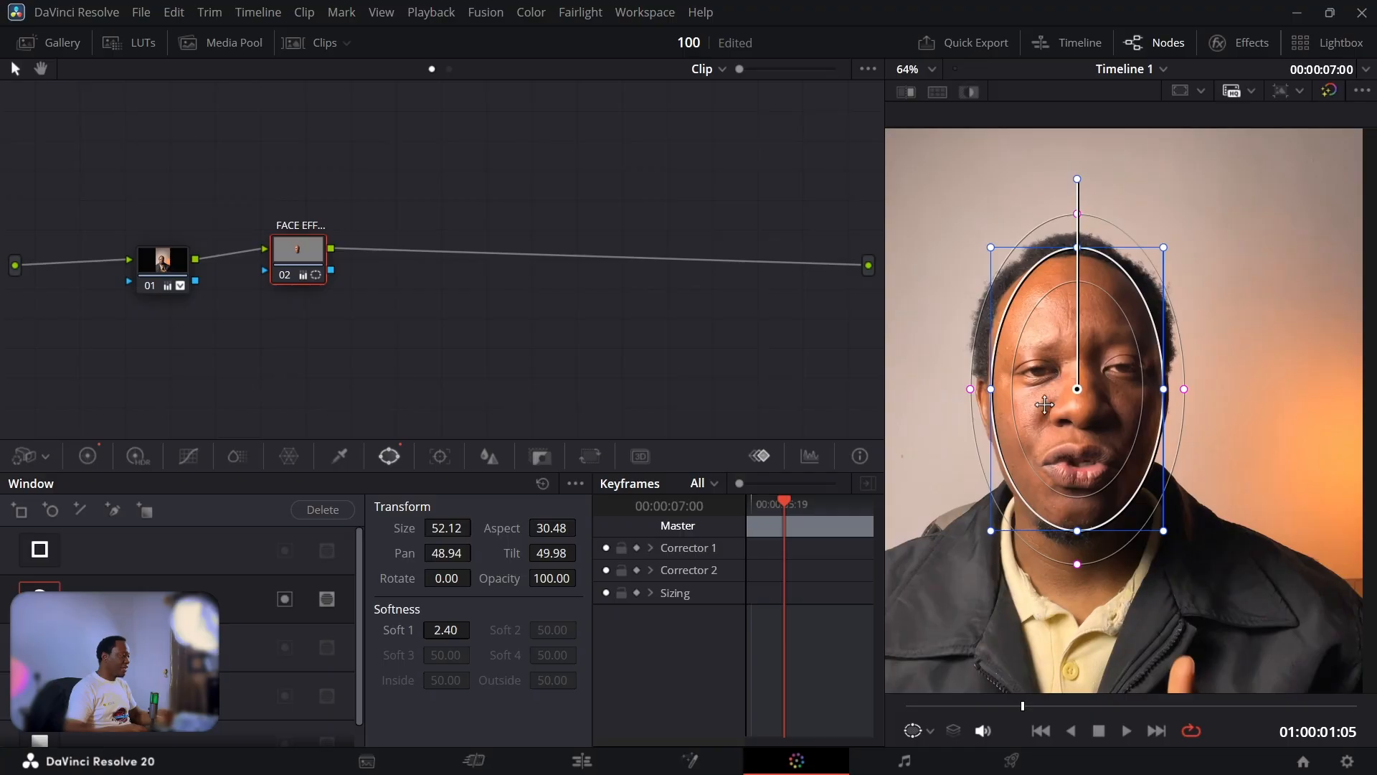
{"action": "left_click_drag", "start_coordinate": [1023, 705], "coordinate": [865, 706]}
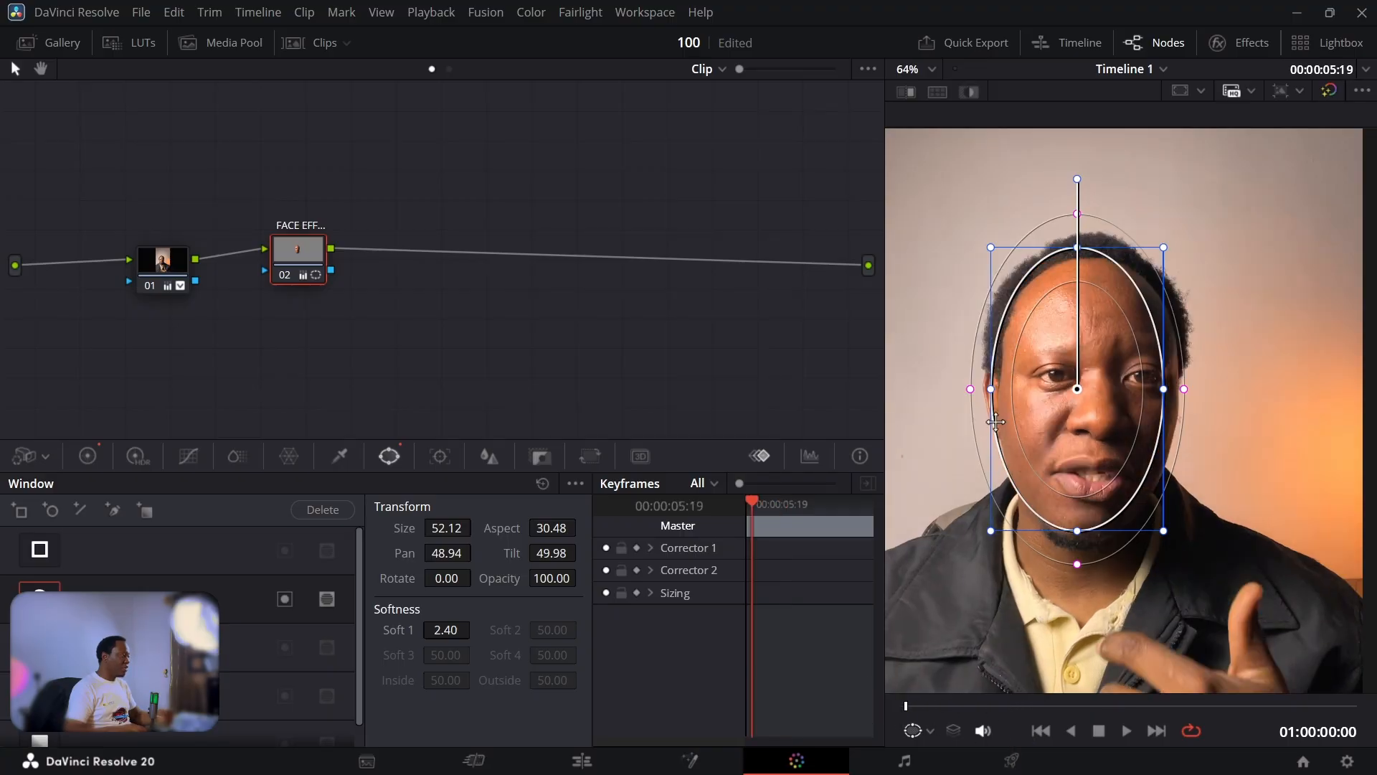
{"action": "left_click_drag", "start_coordinate": [1063, 358], "coordinate": [1078, 370]}
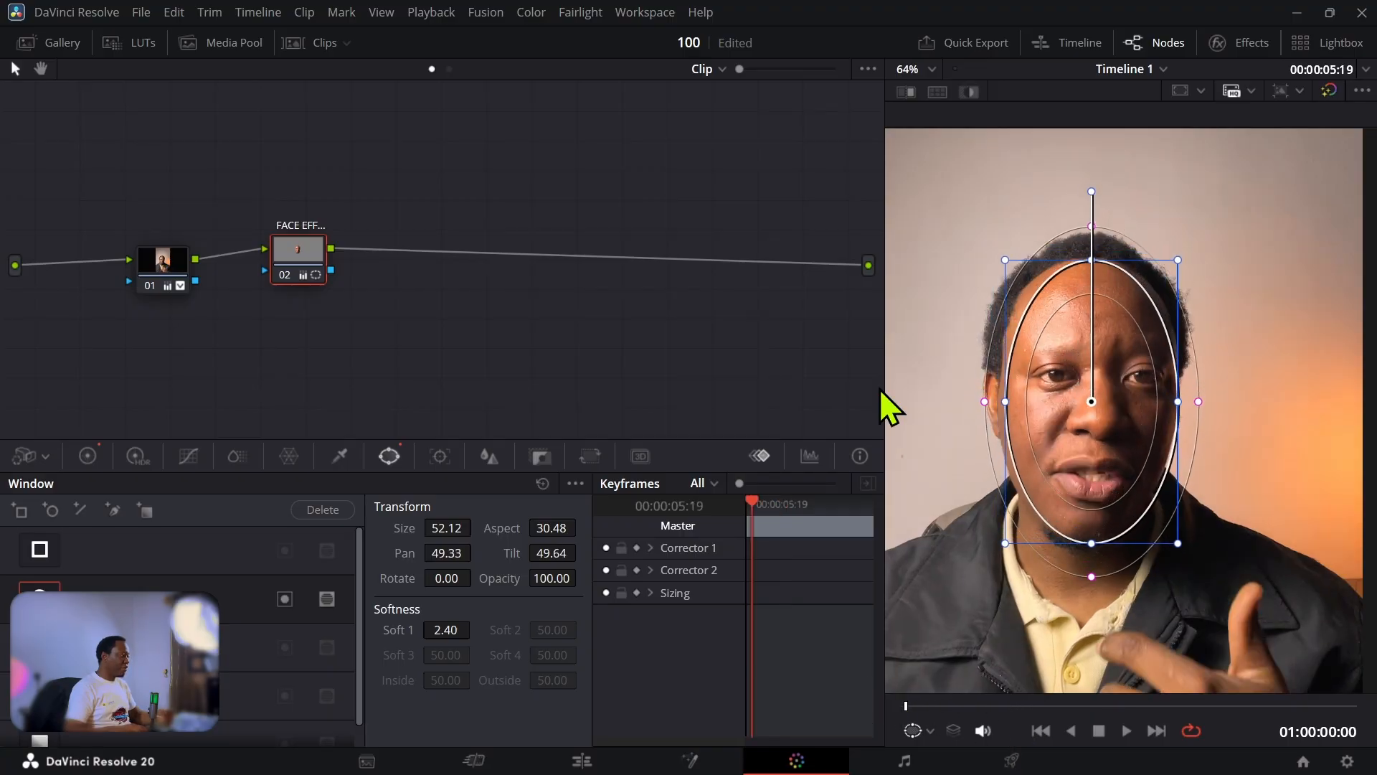
Track the oval window forward through the clip with Pan, Tilt, Zoom, Rotate and 3D enabled, and scrub back to about 00:00:07:18.
{"action": "left_click", "coordinate": [439, 458]}
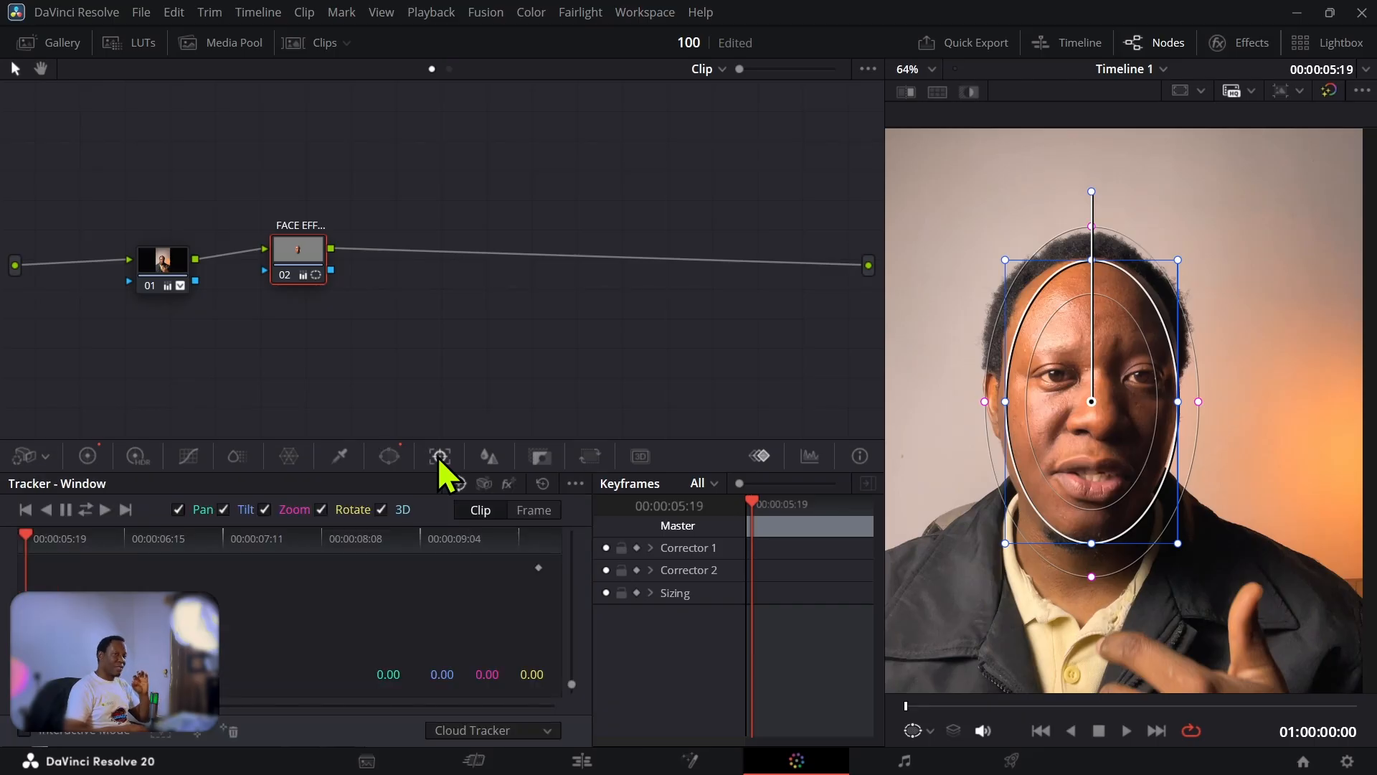
{"action": "left_click", "coordinate": [102, 508]}
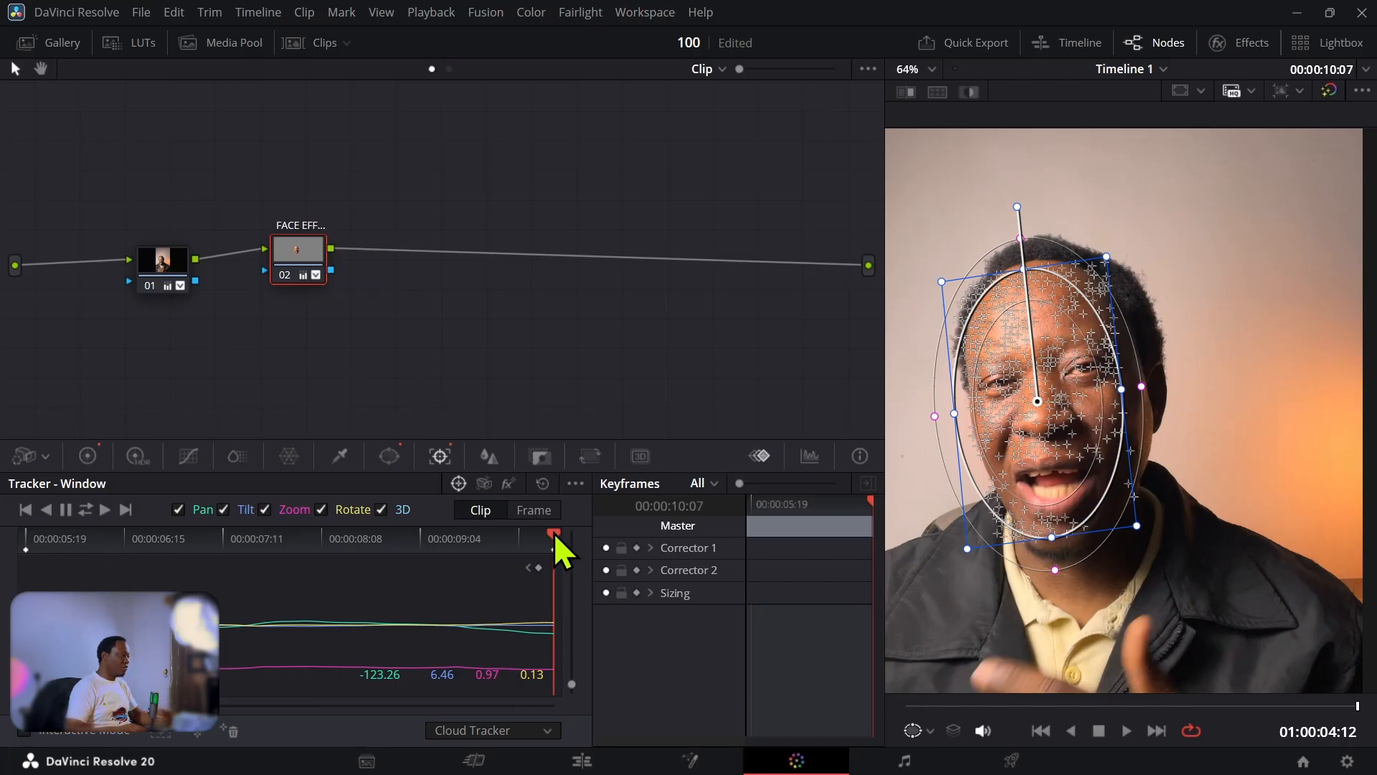
{"action": "left_click_drag", "start_coordinate": [554, 532], "coordinate": [258, 547]}
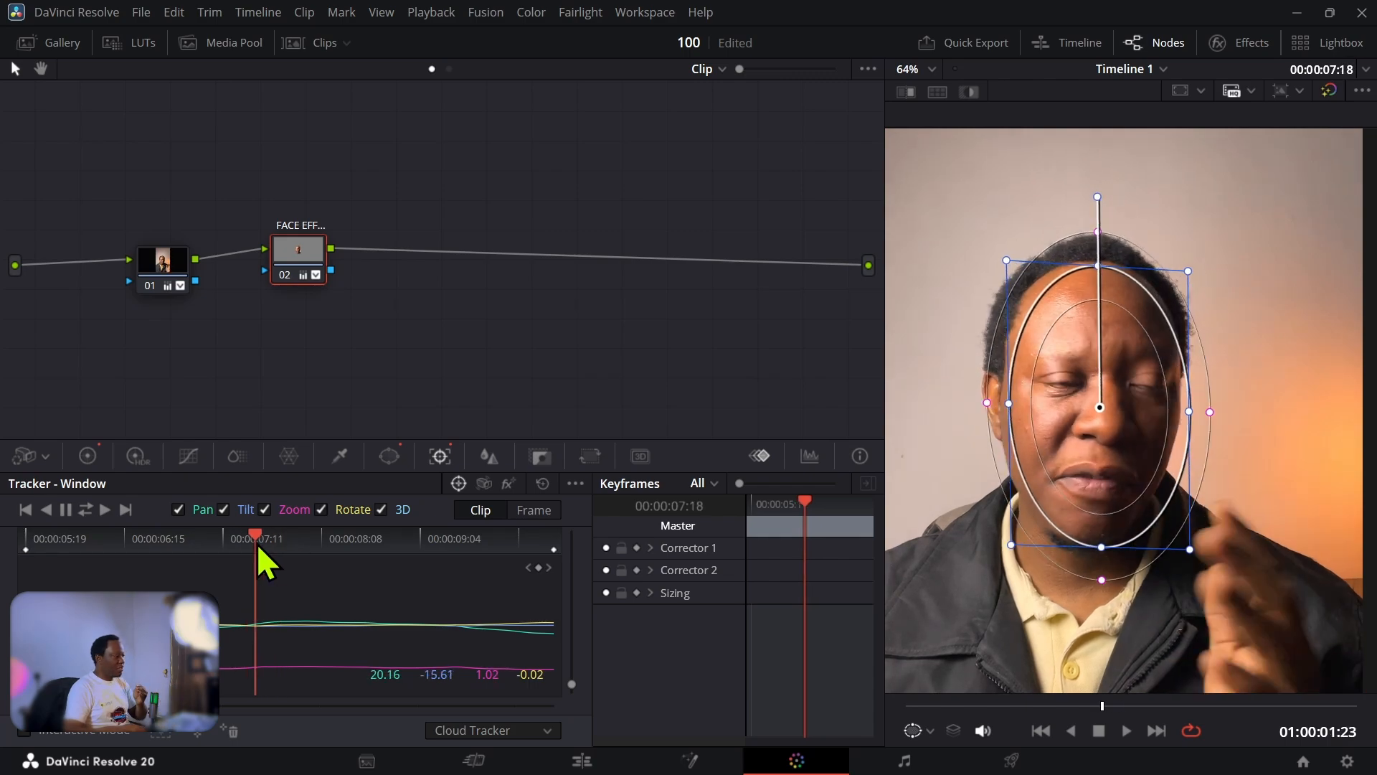
Switch the window tracker to Frame mode and step through the frames around 00:00:07:18 to examine how the window follows the face.
{"action": "left_click", "coordinate": [530, 511]}
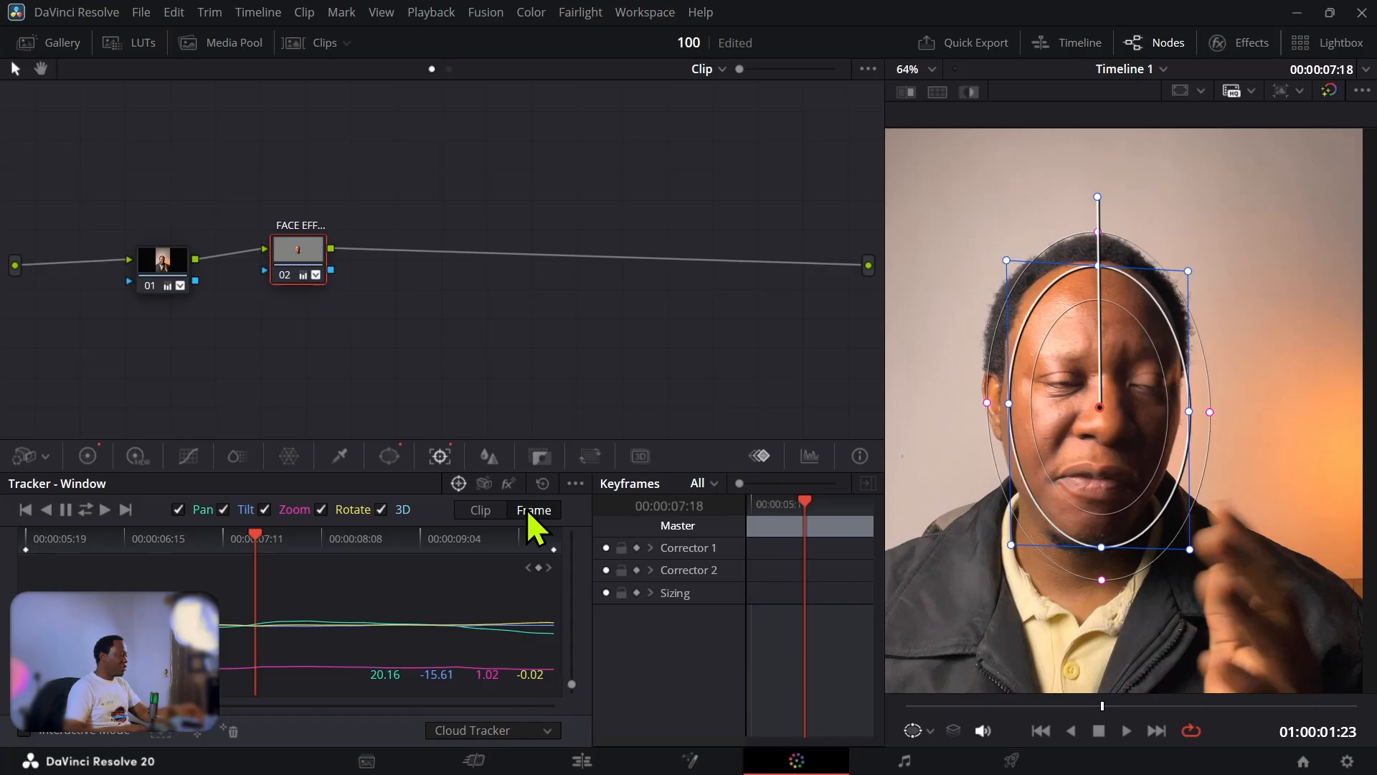
{"action": "key", "text": "Right"}
{"action": "key", "text": "Right"}
{"action": "key", "text": "Right"}
{"action": "key", "text": "Right"}
{"action": "key", "text": "Right"}
{"action": "key", "text": "Left"}
{"action": "key", "text": "Left"}
{"action": "key", "text": "Left"}
{"action": "key", "text": "Left"}
{"action": "key", "text": "Left"}
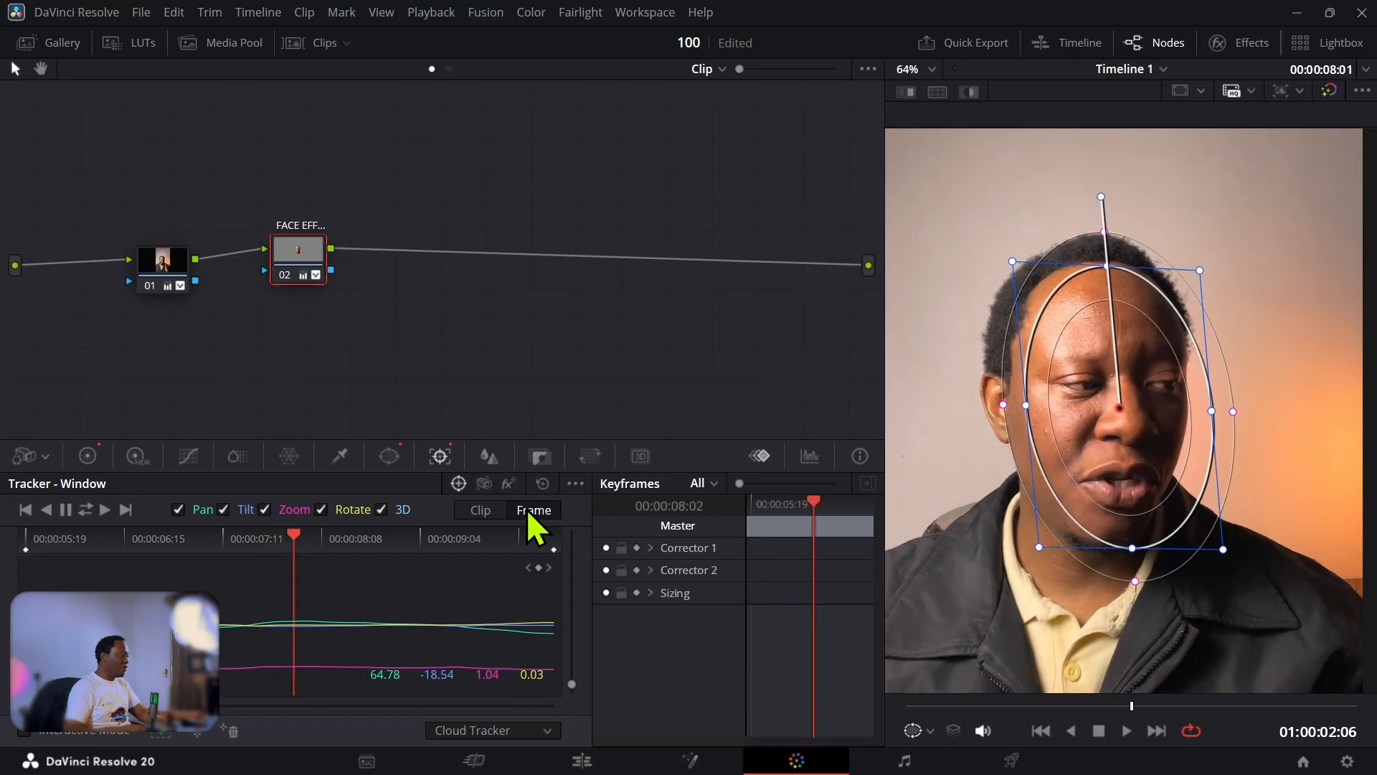
{"action": "key", "text": "Left"}
{"action": "key", "text": "Left"}
{"action": "key", "text": "Left"}
{"action": "key", "text": "Left"}
{"action": "key", "text": "Left"}
{"action": "key", "text": "Left"}
{"action": "key", "text": "Left"}
{"action": "key", "text": "Left"}
{"action": "key", "text": "Left"}
{"action": "key", "text": "Left"}
{"action": "key", "text": "Left"}
{"action": "key", "text": "Left"}
{"action": "key", "text": "Left"}
{"action": "key", "text": "Left"}
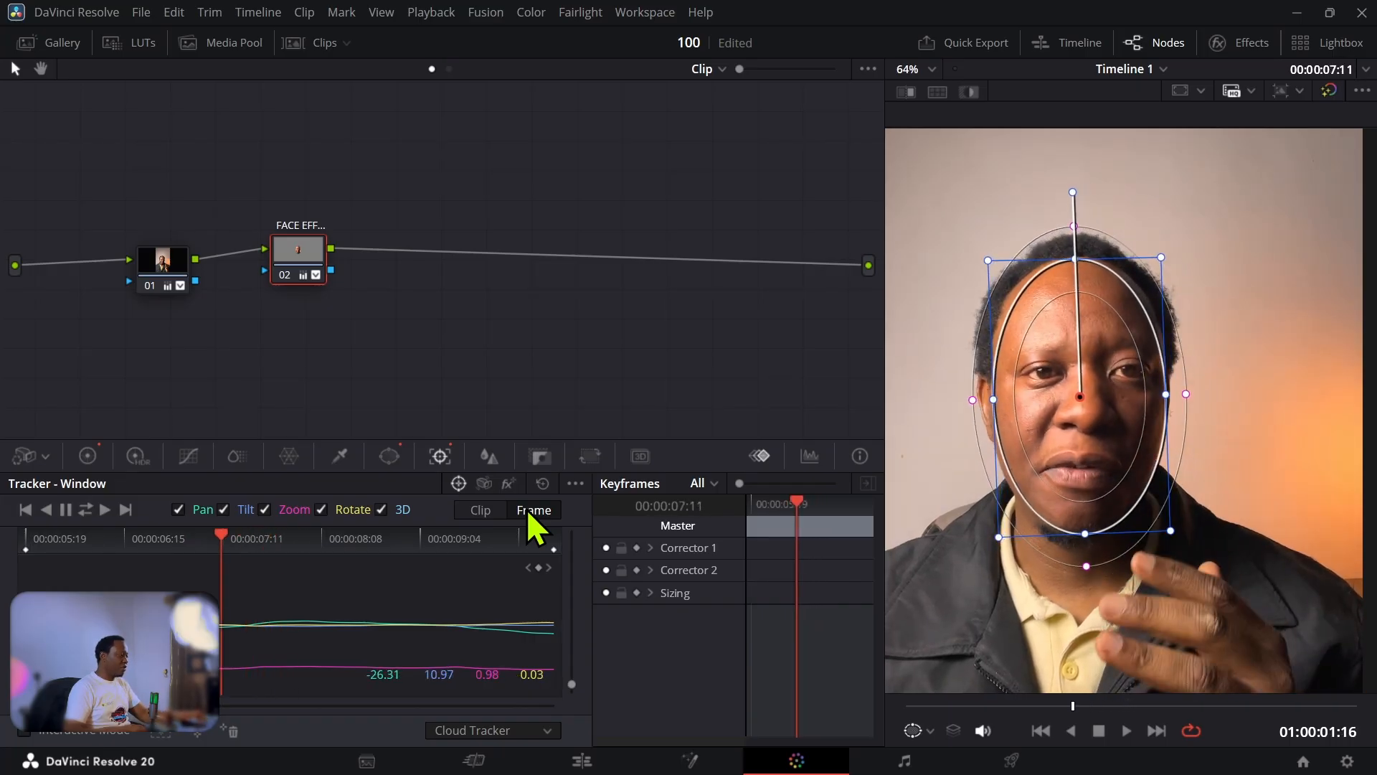
{"action": "key", "text": "Right"}
{"action": "key", "text": "Right"}
{"action": "key", "text": "Right"}
{"action": "key", "text": "Right"}
{"action": "key", "text": "Right"}
{"action": "key", "text": "Right"}
{"action": "key", "text": "Right"}
{"action": "key", "text": "Right"}
{"action": "key", "text": "Right"}
{"action": "key", "text": "Right"}
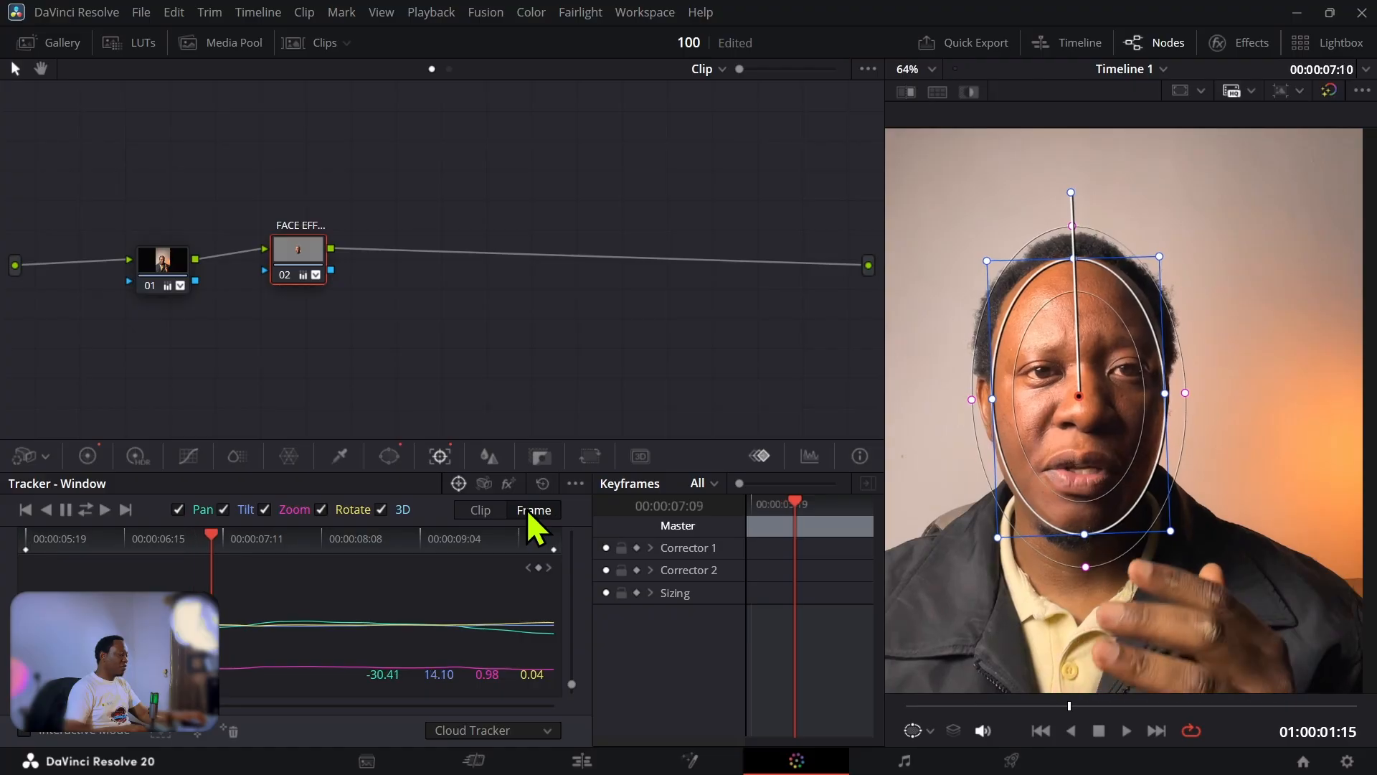
{"action": "key", "text": "Right"}
{"action": "key", "text": "Right"}
{"action": "key", "text": "Right"}
{"action": "key", "text": "Right"}
{"action": "key", "text": "Right"}
{"action": "key", "text": "Right"}
{"action": "key", "text": "Right"}
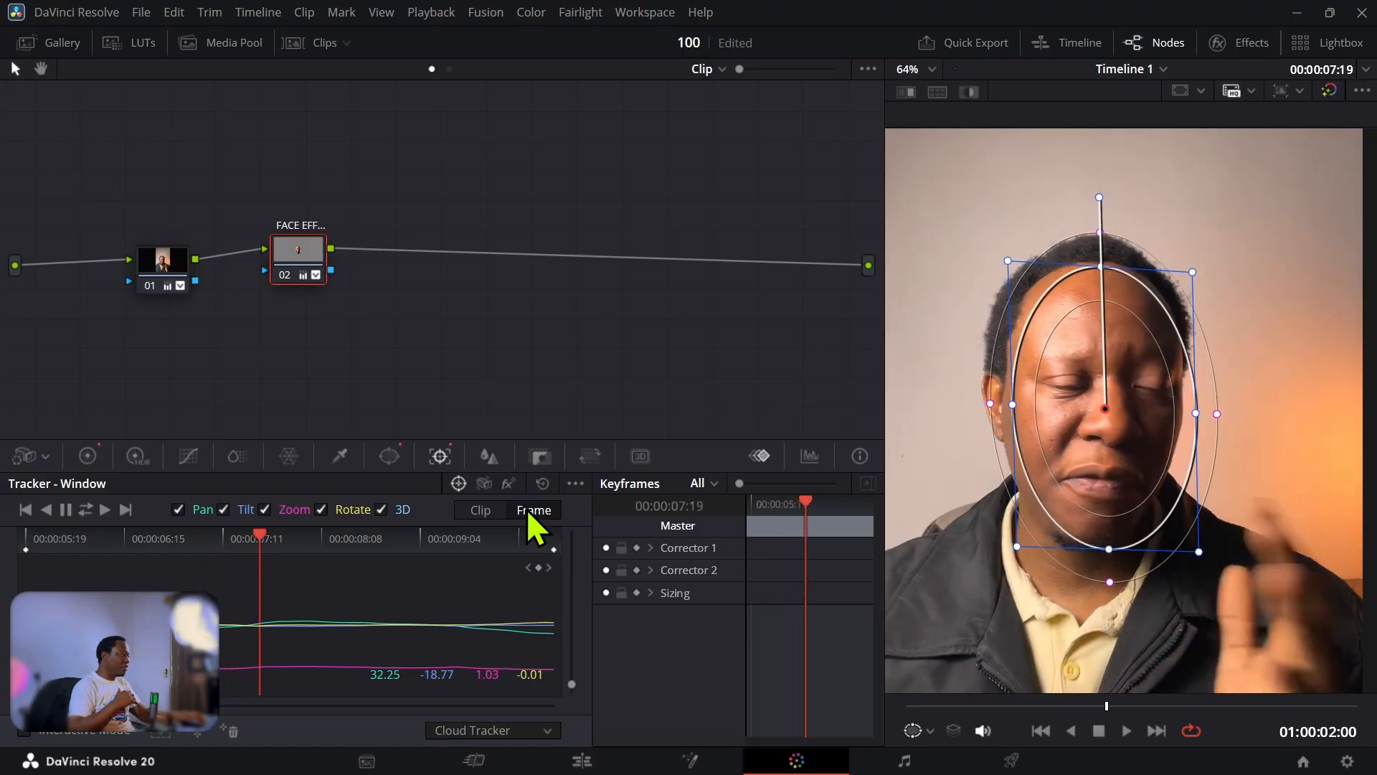
Reposition the tracked window over the face with frame corrections at 00:00:07:19, 07:20, 07:22 and 08:00.
{"action": "key", "text": "Left"}
{"action": "key", "text": "Left"}
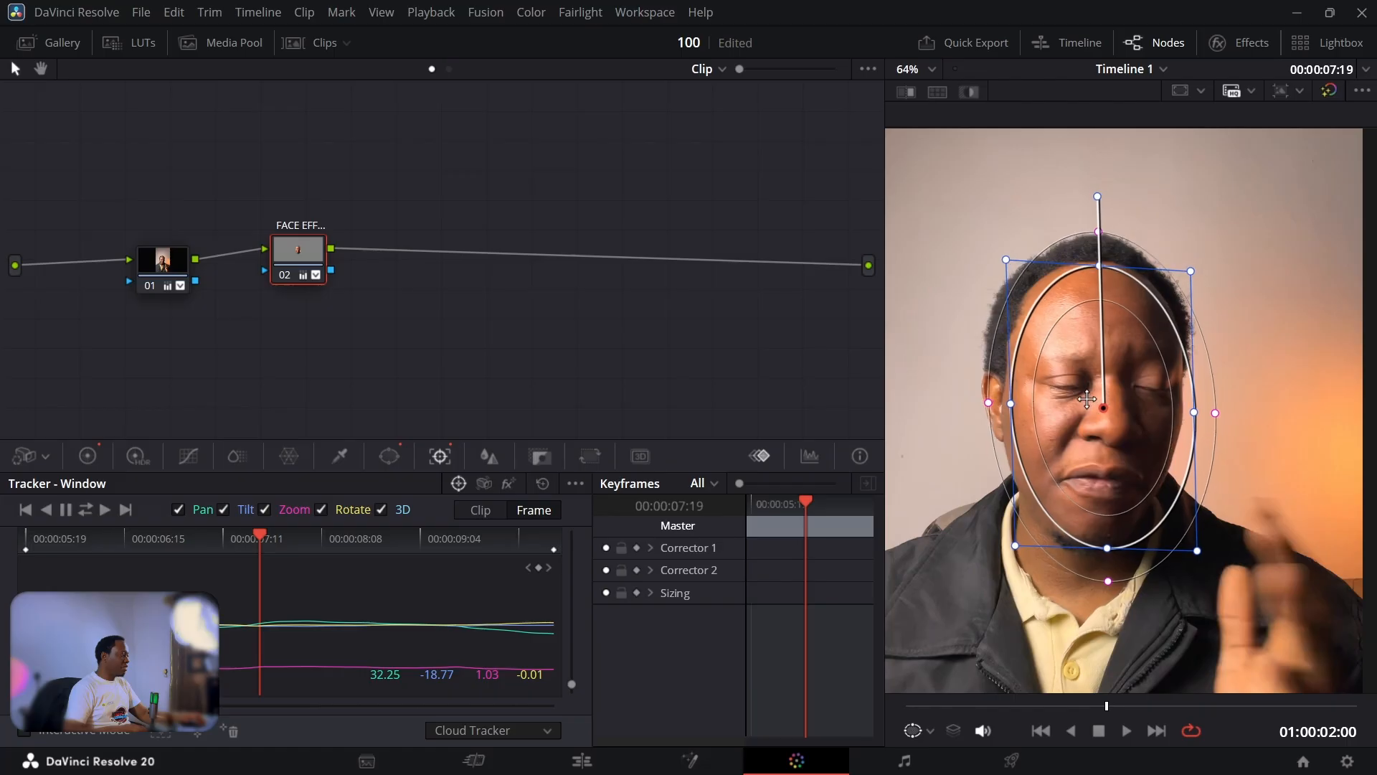
{"action": "key", "text": "Right"}
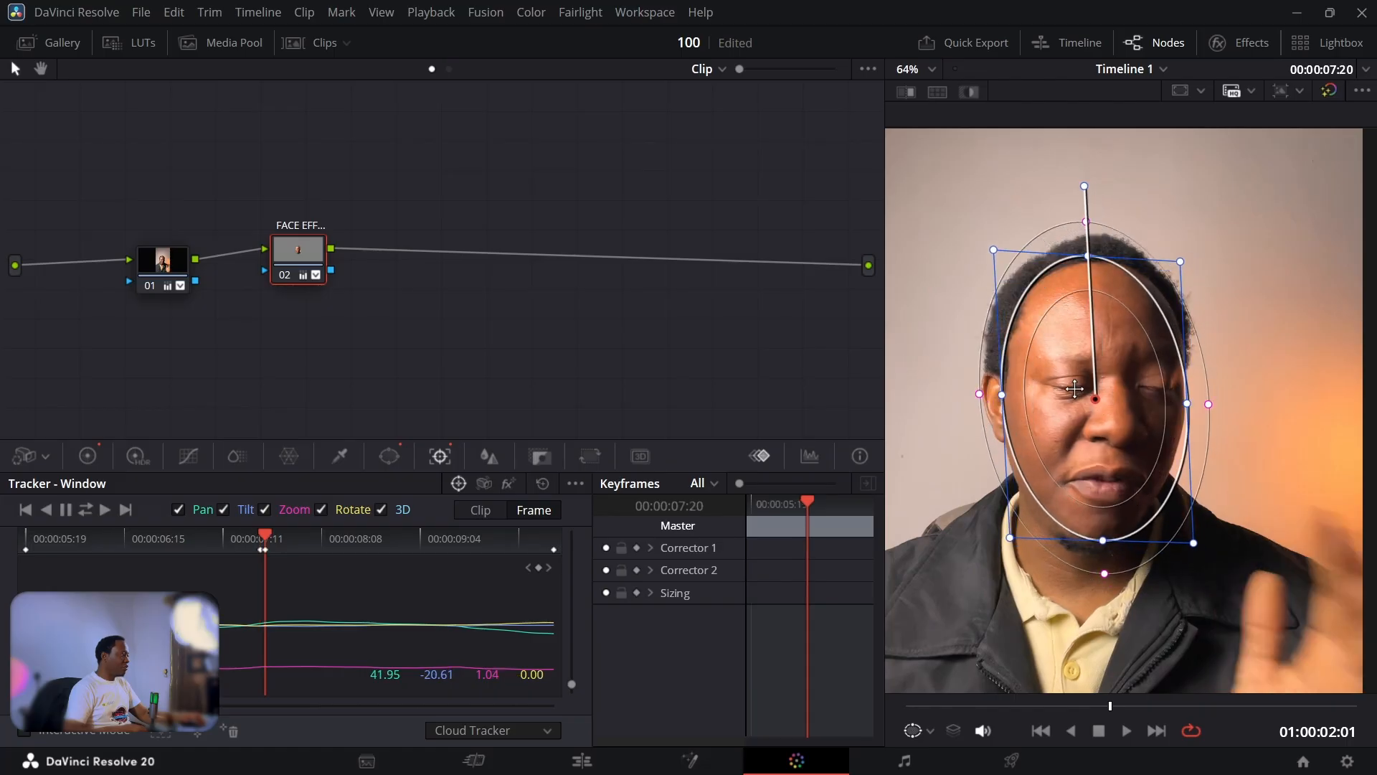
{"action": "key", "text": "Right"}
{"action": "key", "text": "Right"}
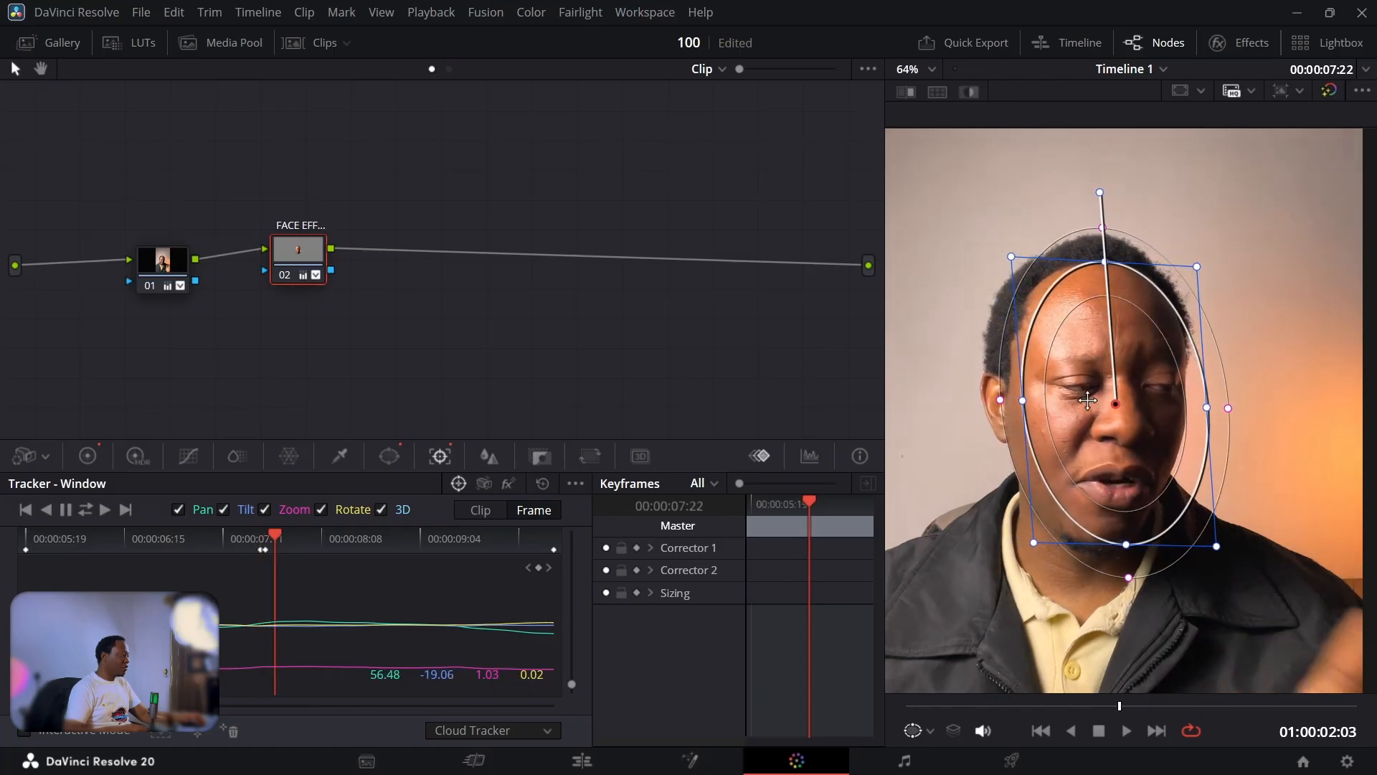
{"action": "key", "text": "Right"}
{"action": "key", "text": "Right"}
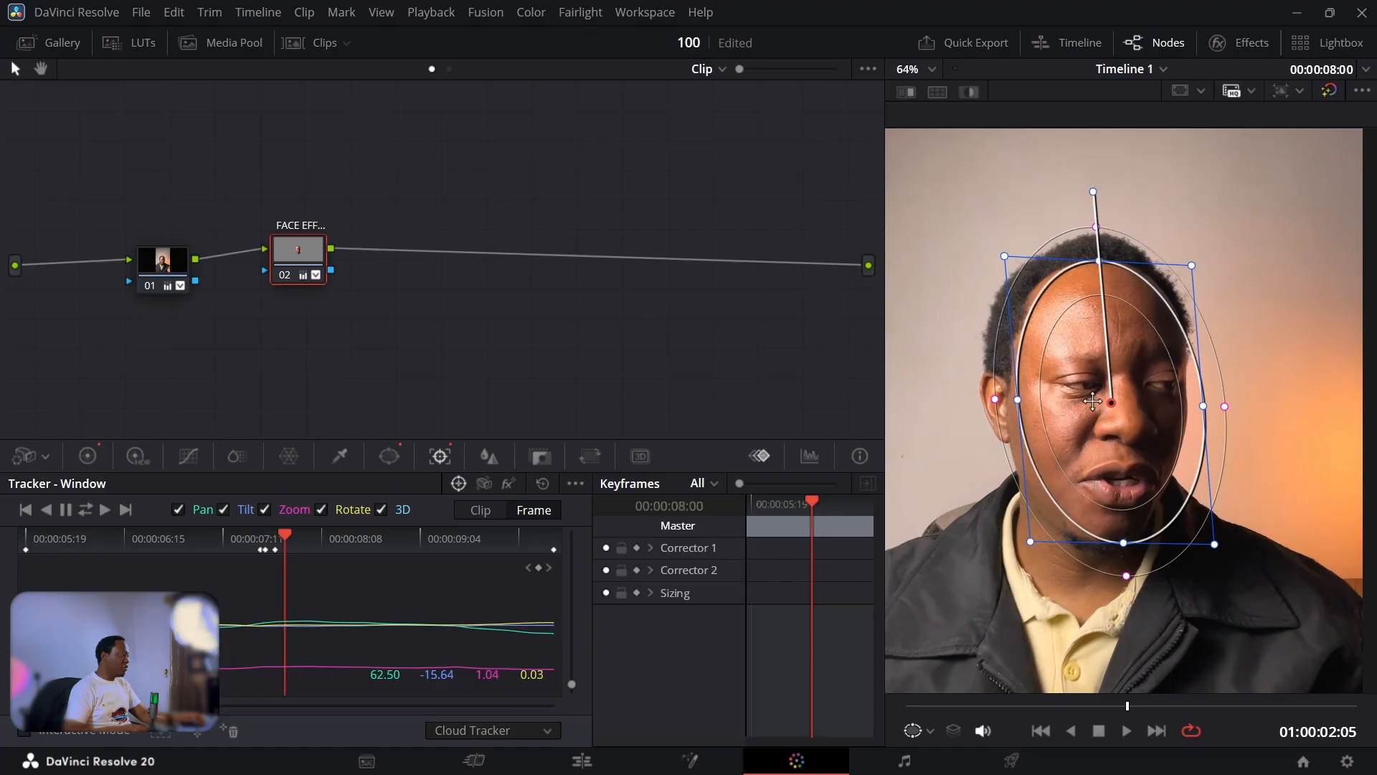
Correct the tracked window's fit over the face at 00:00:09:04, 09:09 and 09:12, straightening its rotation at 09:12.
{"action": "key", "text": "Right"}
{"action": "key", "text": "Right"}
{"action": "key", "text": "Right"}
{"action": "key", "text": "Right"}
{"action": "key", "text": "Right"}
{"action": "key", "text": "Right"}
{"action": "key", "text": "Right"}
{"action": "key", "text": "Right"}
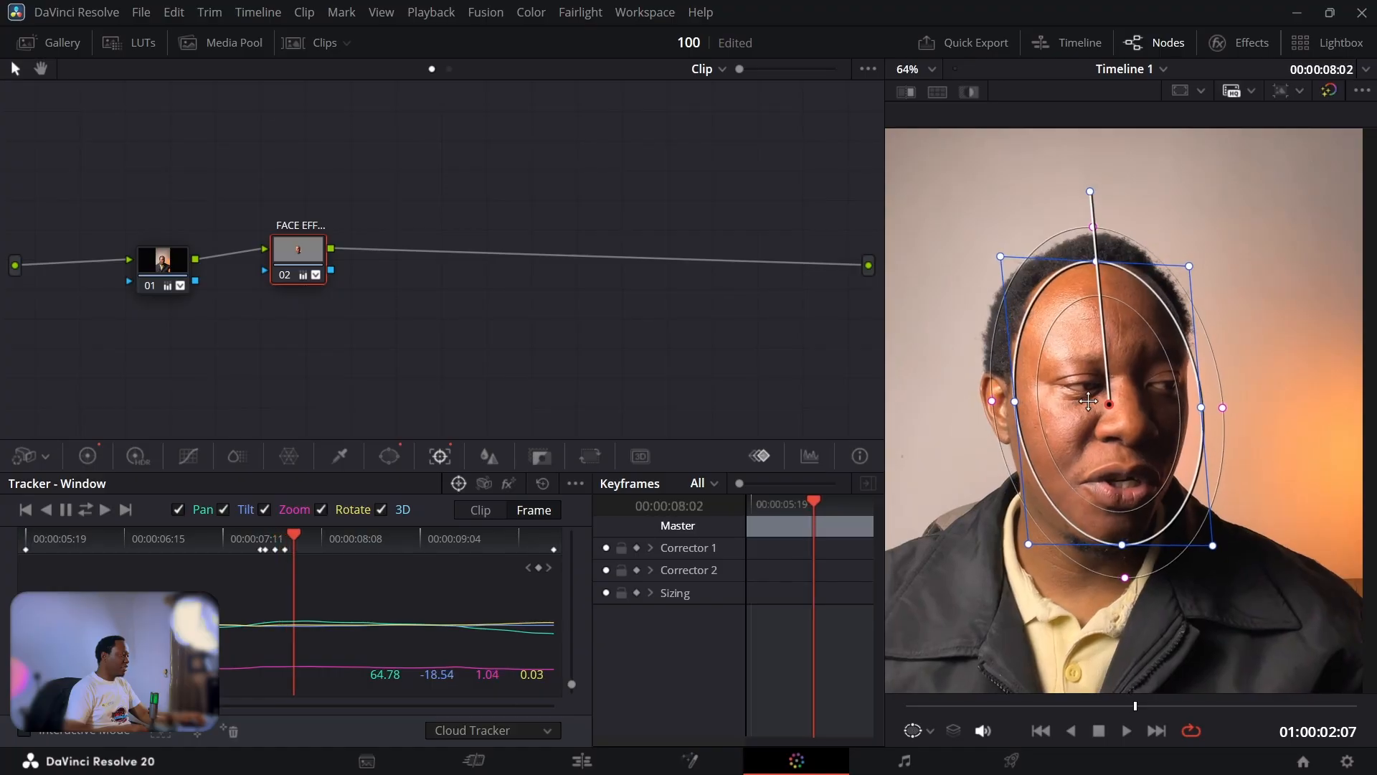
{"action": "key", "text": "Right"}
{"action": "key", "text": "Right"}
{"action": "key", "text": "Right"}
{"action": "key", "text": "Right"}
{"action": "key", "text": "Right"}
{"action": "key", "text": "Right"}
{"action": "key", "text": "Right"}
{"action": "key", "text": "Right"}
{"action": "key", "text": "Right"}
{"action": "key", "text": "Right"}
{"action": "key", "text": "Right"}
{"action": "key", "text": "Right"}
{"action": "key", "text": "Right"}
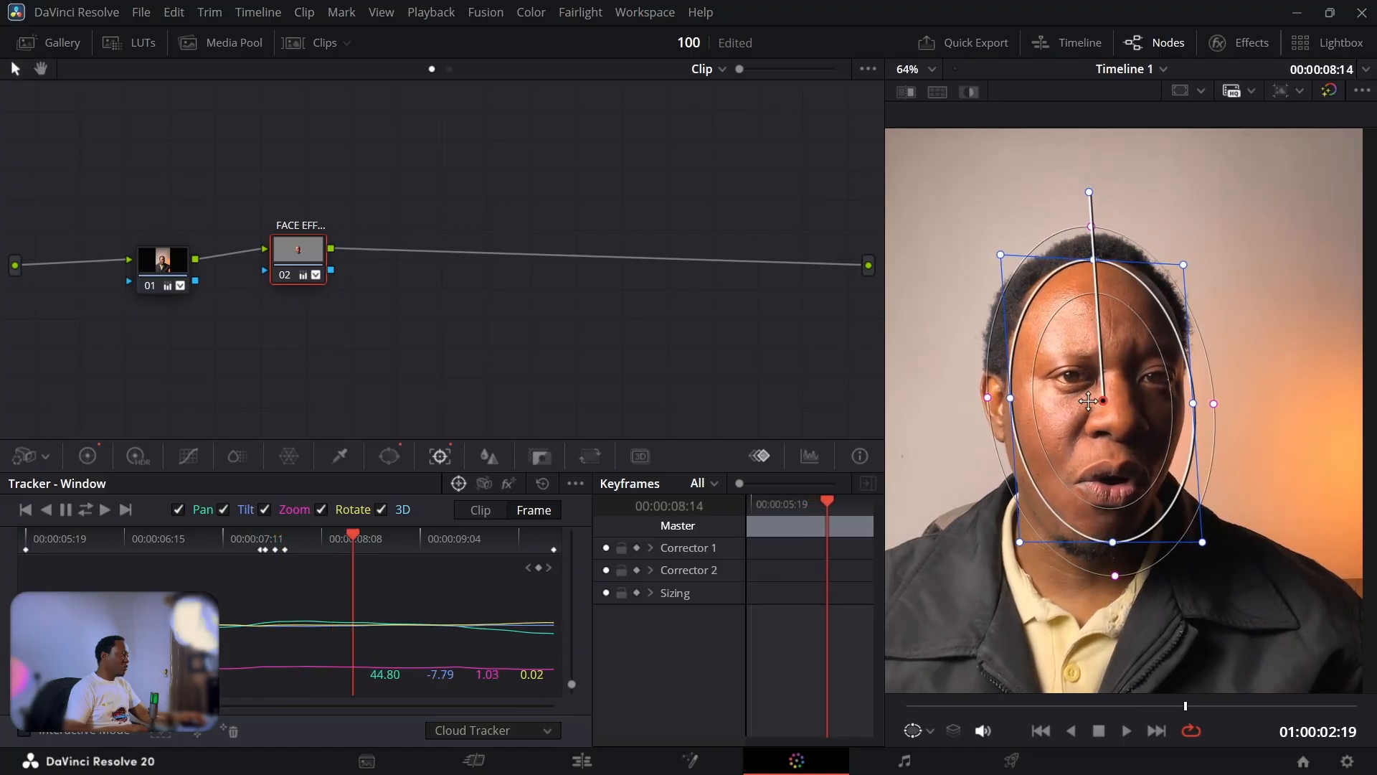
{"action": "key", "text": "Right"}
{"action": "key", "text": "Right"}
{"action": "key", "text": "Right"}
{"action": "key", "text": "Right"}
{"action": "key", "text": "Right"}
{"action": "key", "text": "Right"}
{"action": "key", "text": "Right"}
{"action": "key", "text": "Right"}
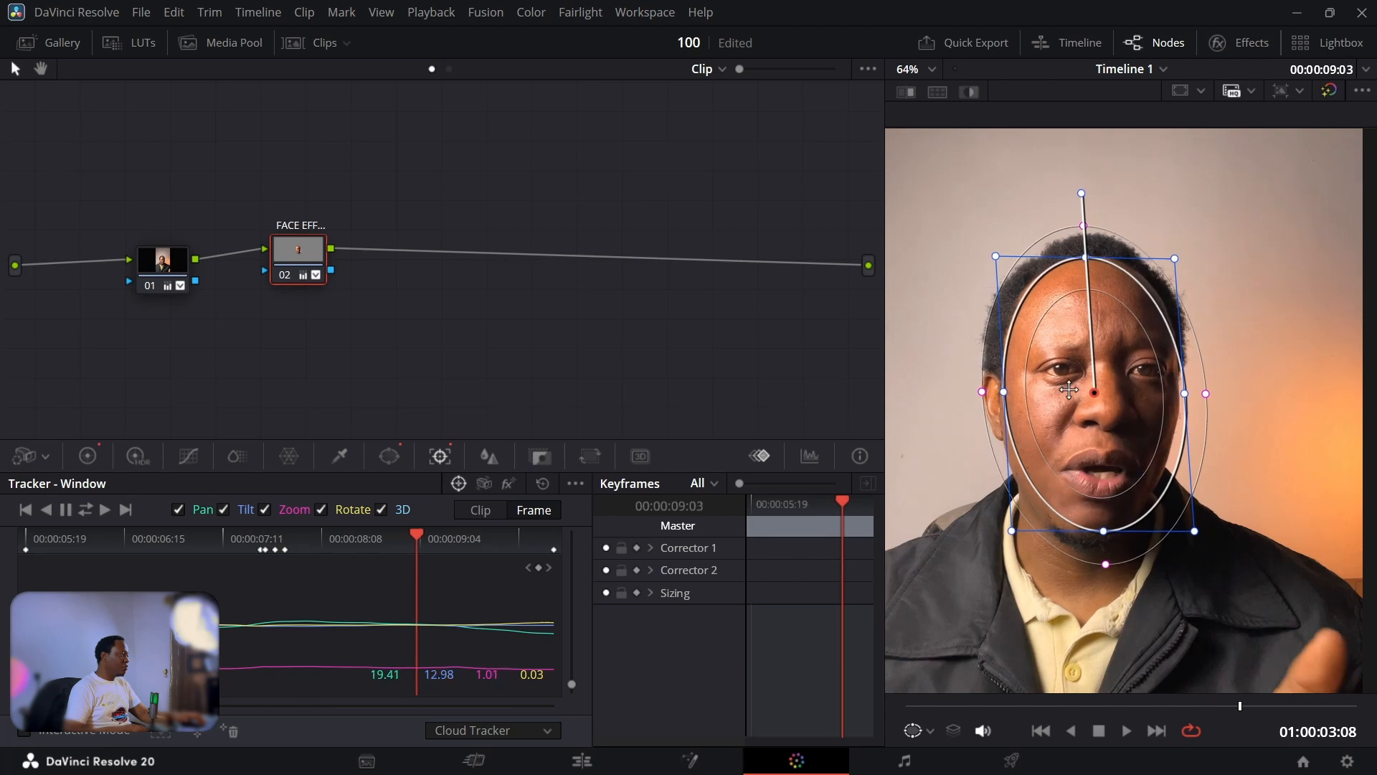
{"action": "key", "text": "Right"}
{"action": "key", "text": "Right"}
{"action": "key", "text": "Right"}
{"action": "key", "text": "Right"}
{"action": "key", "text": "Right"}
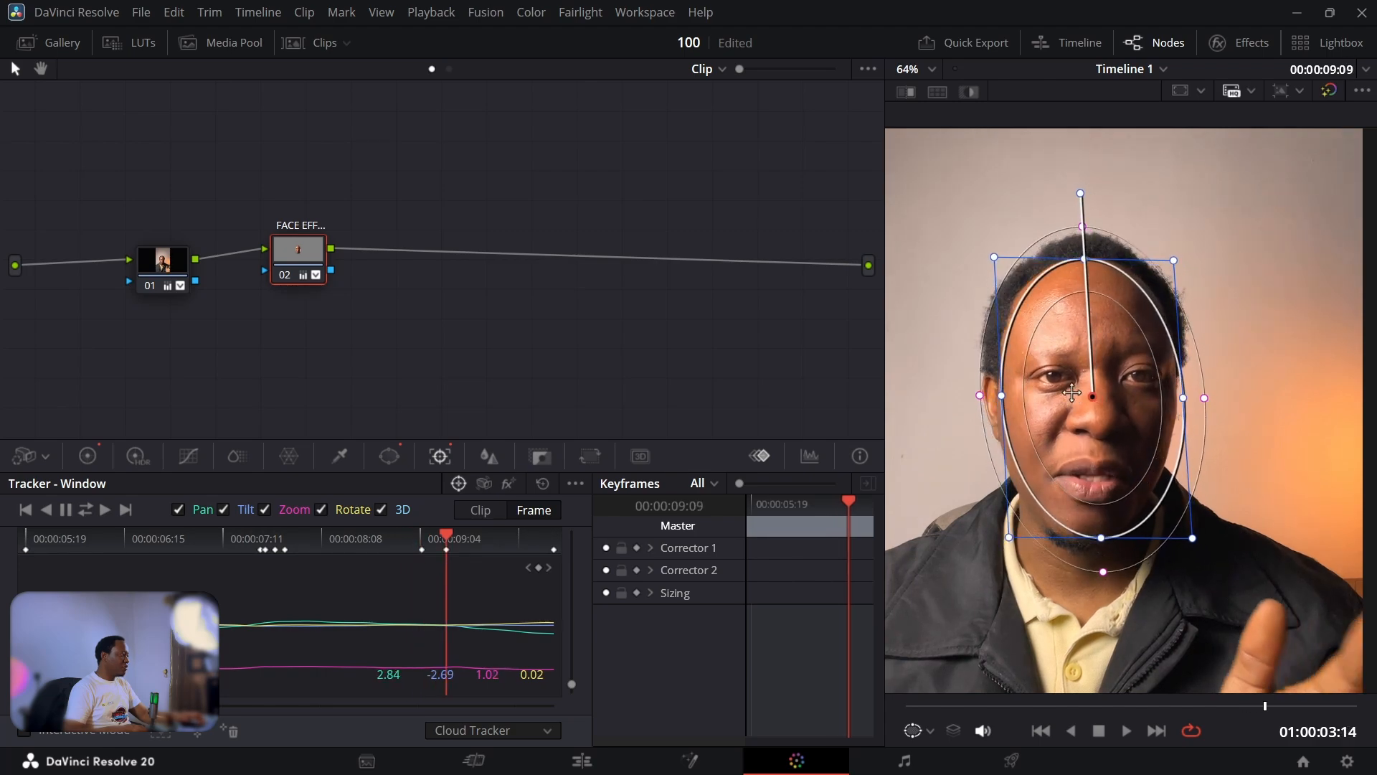
{"action": "key", "text": "Right"}
{"action": "key", "text": "Right"}
{"action": "key", "text": "Right"}
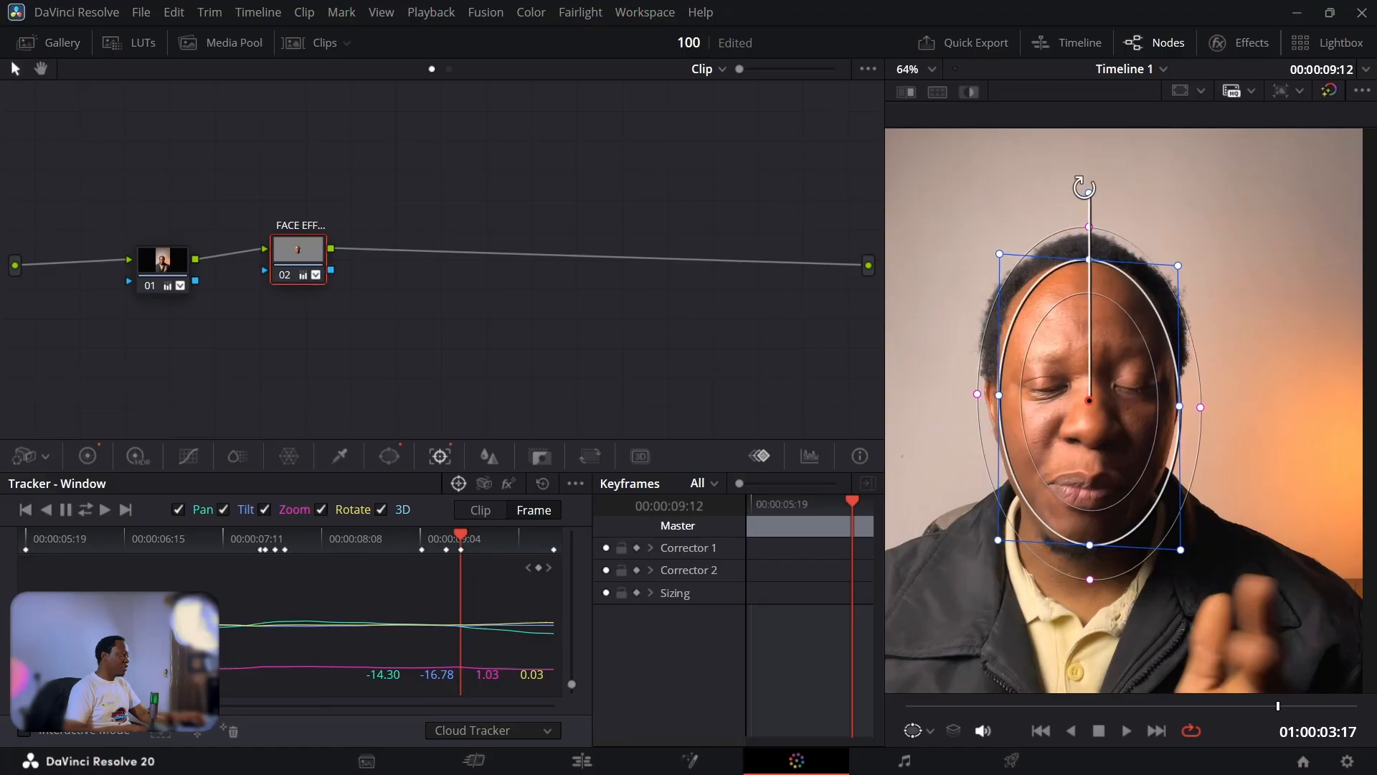
Step forward frame by frame from 00:00:09:12 to the clip's last frame to examine how the window fits the face.
{"action": "key", "text": "Right"}
{"action": "key", "text": "Right"}
{"action": "key", "text": "Right"}
{"action": "key", "text": "Right"}
{"action": "key", "text": "Right"}
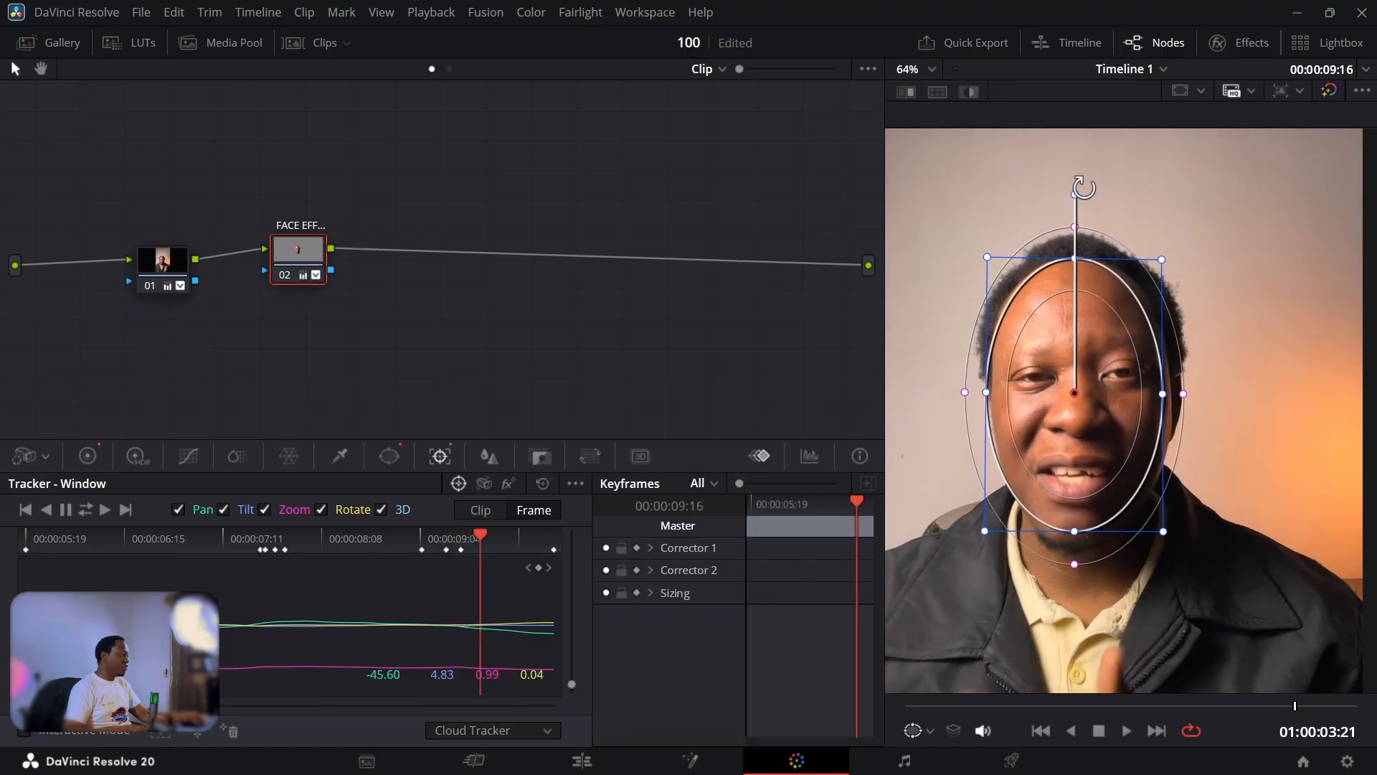
{"action": "key", "text": "Right"}
{"action": "key", "text": "Right"}
{"action": "key", "text": "Right"}
{"action": "key", "text": "Right"}
{"action": "key", "text": "Right"}
{"action": "key", "text": "Right"}
{"action": "key", "text": "Right"}
{"action": "key", "text": "Right"}
{"action": "key", "text": "Right"}
{"action": "key", "text": "Right"}
{"action": "key", "text": "Right"}
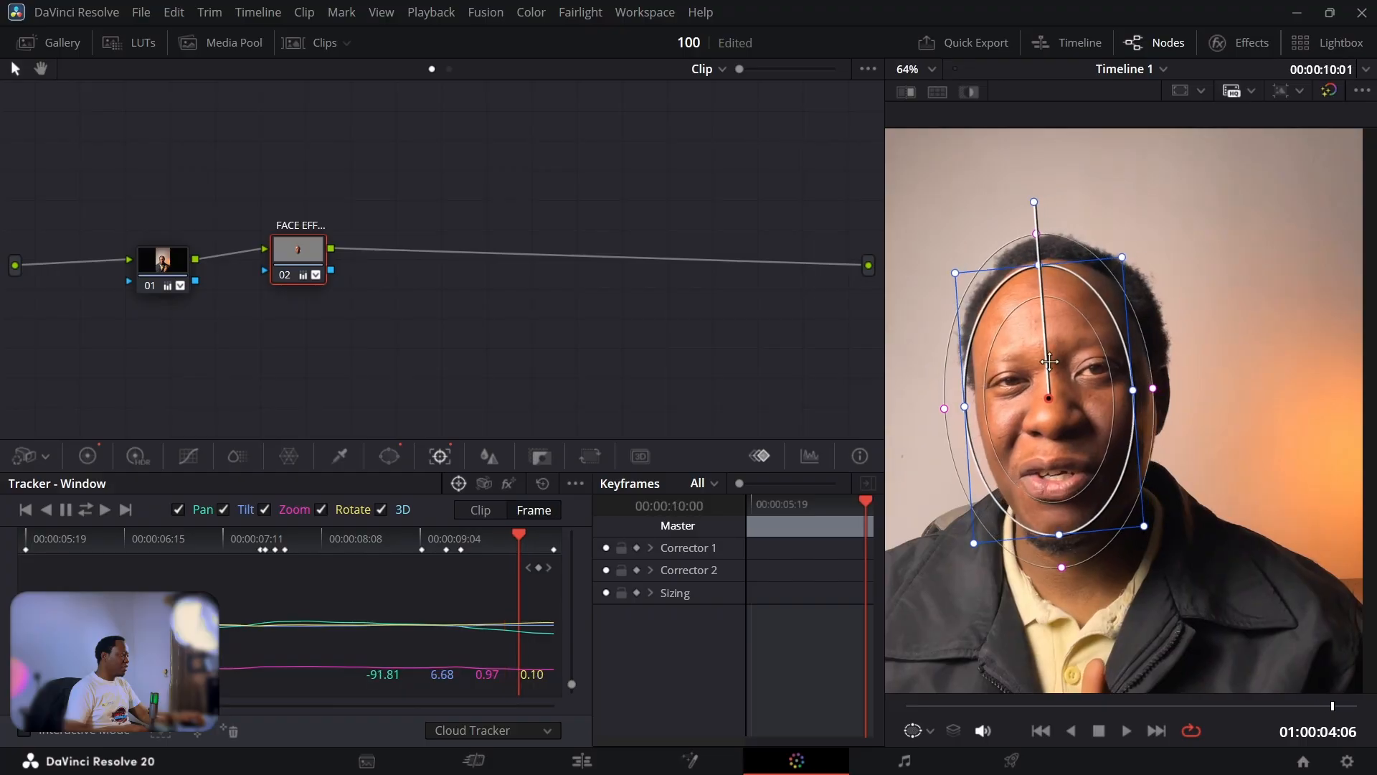
{"action": "key", "text": "Right"}
{"action": "key", "text": "Right"}
{"action": "key", "text": "Right"}
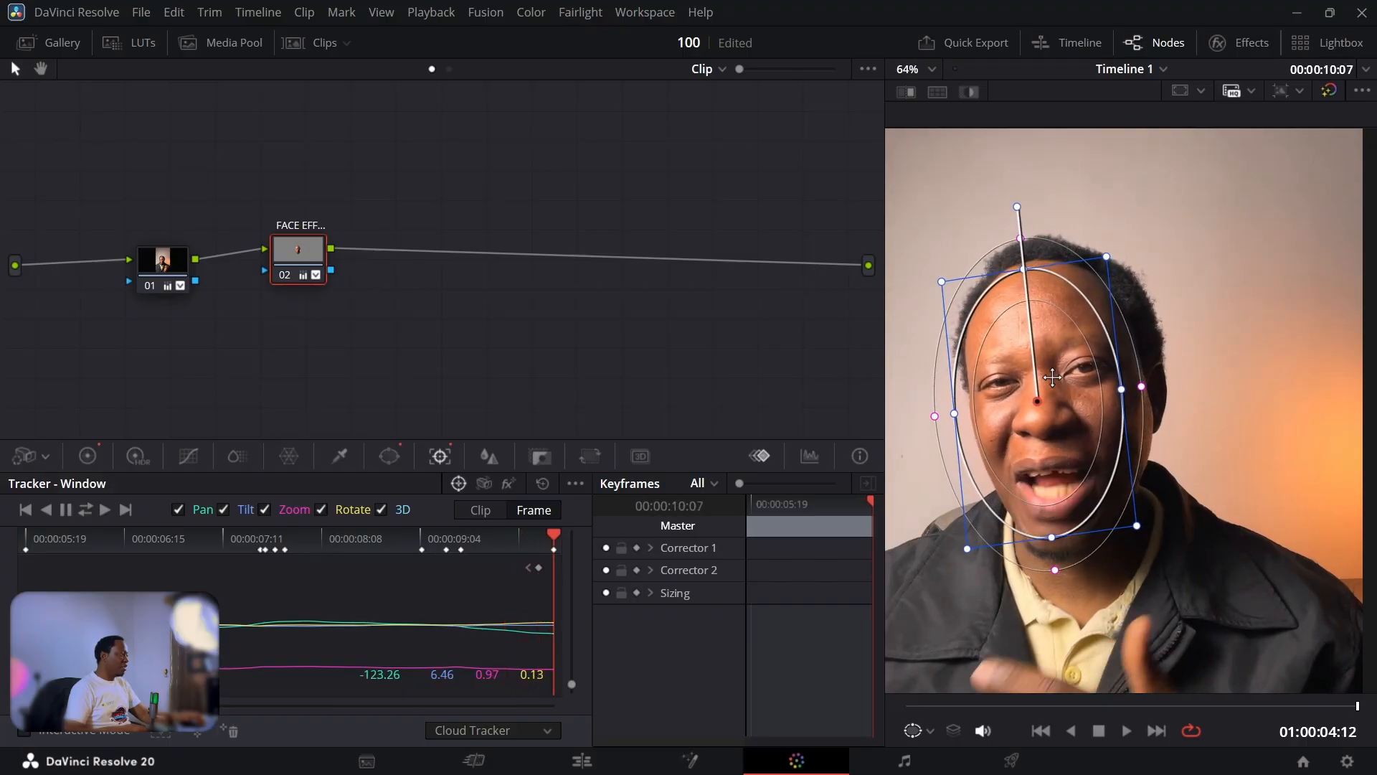
Step back through the frames to about 00:00:08:03 to examine the window's alignment with the face.
{"action": "key", "text": "Left"}
{"action": "key", "text": "Left"}
{"action": "key", "text": "Left"}
{"action": "key", "text": "Left"}
{"action": "key", "text": "Left"}
{"action": "key", "text": "Left"}
{"action": "key", "text": "Left"}
{"action": "key", "text": "Left"}
{"action": "key", "text": "Left"}
{"action": "key", "text": "Left"}
{"action": "key", "text": "Left"}
{"action": "key", "text": "Left"}
{"action": "key", "text": "Left"}
{"action": "key", "text": "Left"}
{"action": "key", "text": "Left"}
{"action": "key", "text": "Left"}
{"action": "key", "text": "Left"}
{"action": "key", "text": "Left"}
{"action": "key", "text": "Left"}
{"action": "key", "text": "Left"}
{"action": "key", "text": "Left"}
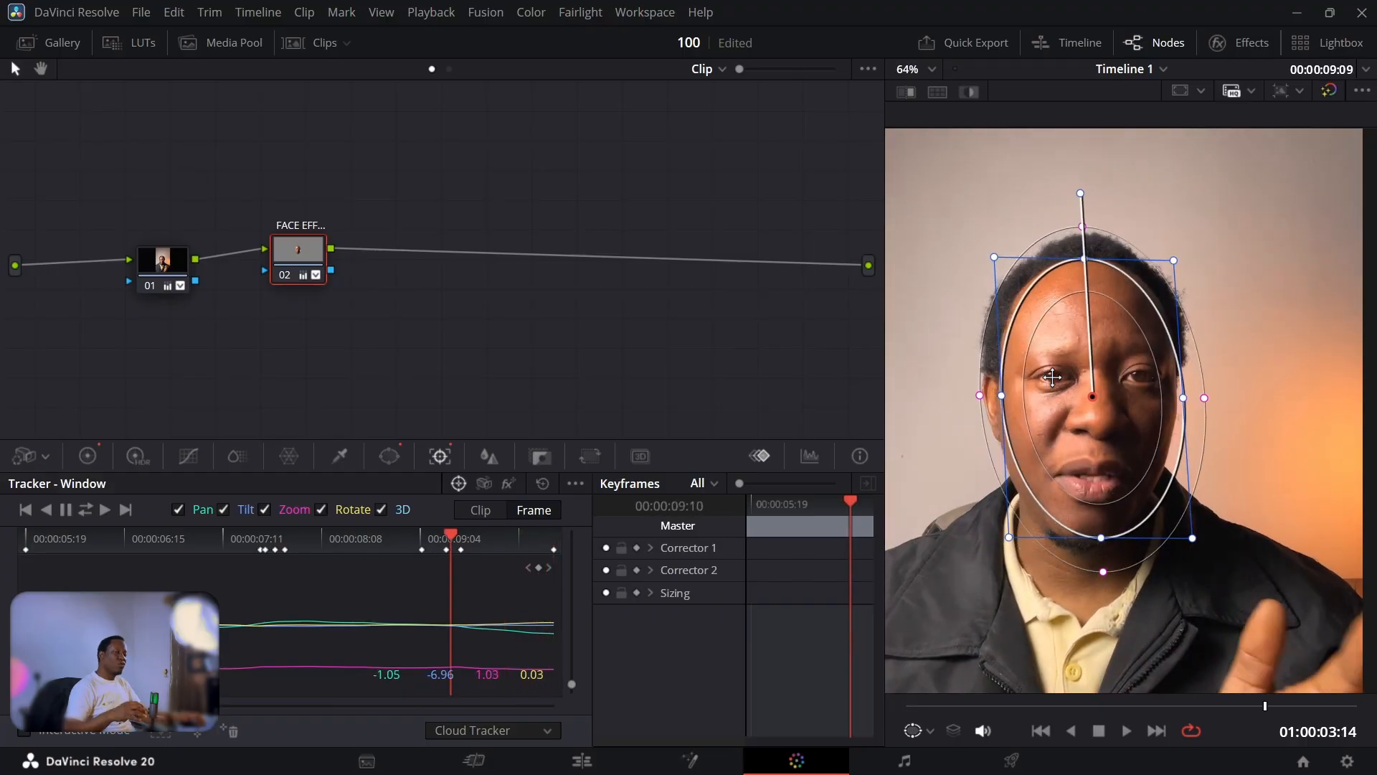
{"action": "key", "text": "Left"}
{"action": "key", "text": "Left"}
{"action": "key", "text": "Left"}
{"action": "key", "text": "Left"}
{"action": "key", "text": "Left"}
{"action": "key", "text": "Left"}
{"action": "key", "text": "Left"}
{"action": "key", "text": "Left"}
{"action": "key", "text": "Left"}
{"action": "key", "text": "Left"}
{"action": "key", "text": "Left"}
{"action": "key", "text": "Left"}
{"action": "key", "text": "Left"}
{"action": "key", "text": "Left"}
{"action": "key", "text": "Left"}
{"action": "key", "text": "Left"}
{"action": "key", "text": "Left"}
{"action": "key", "text": "Left"}
{"action": "key", "text": "Left"}
{"action": "key", "text": "Left"}
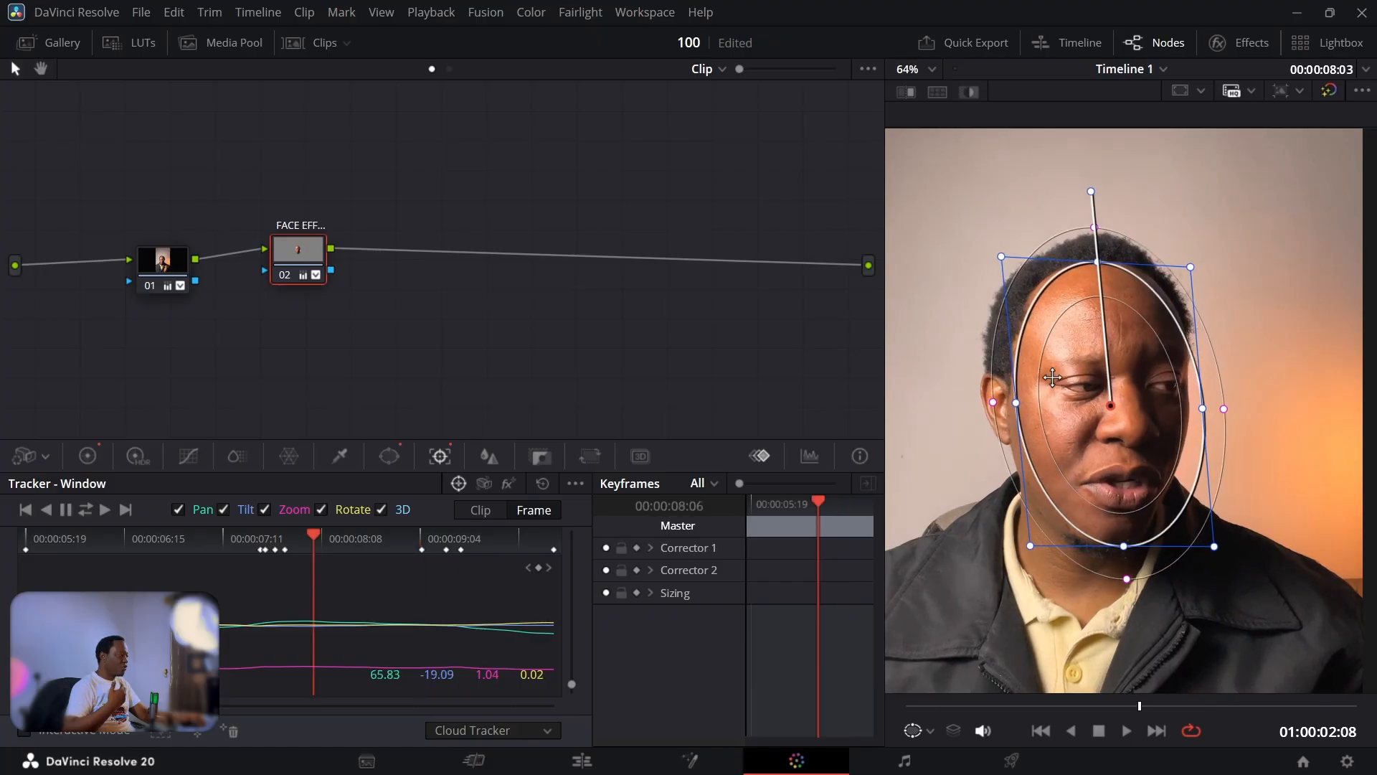
Step forward through the frames to 00:00:09:04 to review the frame corrections of the tracked window.
{"action": "key", "text": "Right"}
{"action": "key", "text": "Right"}
{"action": "key", "text": "Right"}
{"action": "key", "text": "Right"}
{"action": "key", "text": "Right"}
{"action": "key", "text": "Right"}
{"action": "key", "text": "Right"}
{"action": "key", "text": "Right"}
{"action": "key", "text": "Right"}
{"action": "key", "text": "Right"}
{"action": "key", "text": "Right"}
{"action": "key", "text": "Right"}
{"action": "key", "text": "Right"}
{"action": "key", "text": "Right"}
{"action": "key", "text": "Right"}
{"action": "key", "text": "Right"}
{"action": "key", "text": "Right"}
{"action": "key", "text": "Right"}
{"action": "key", "text": "Right"}
{"action": "key", "text": "Right"}
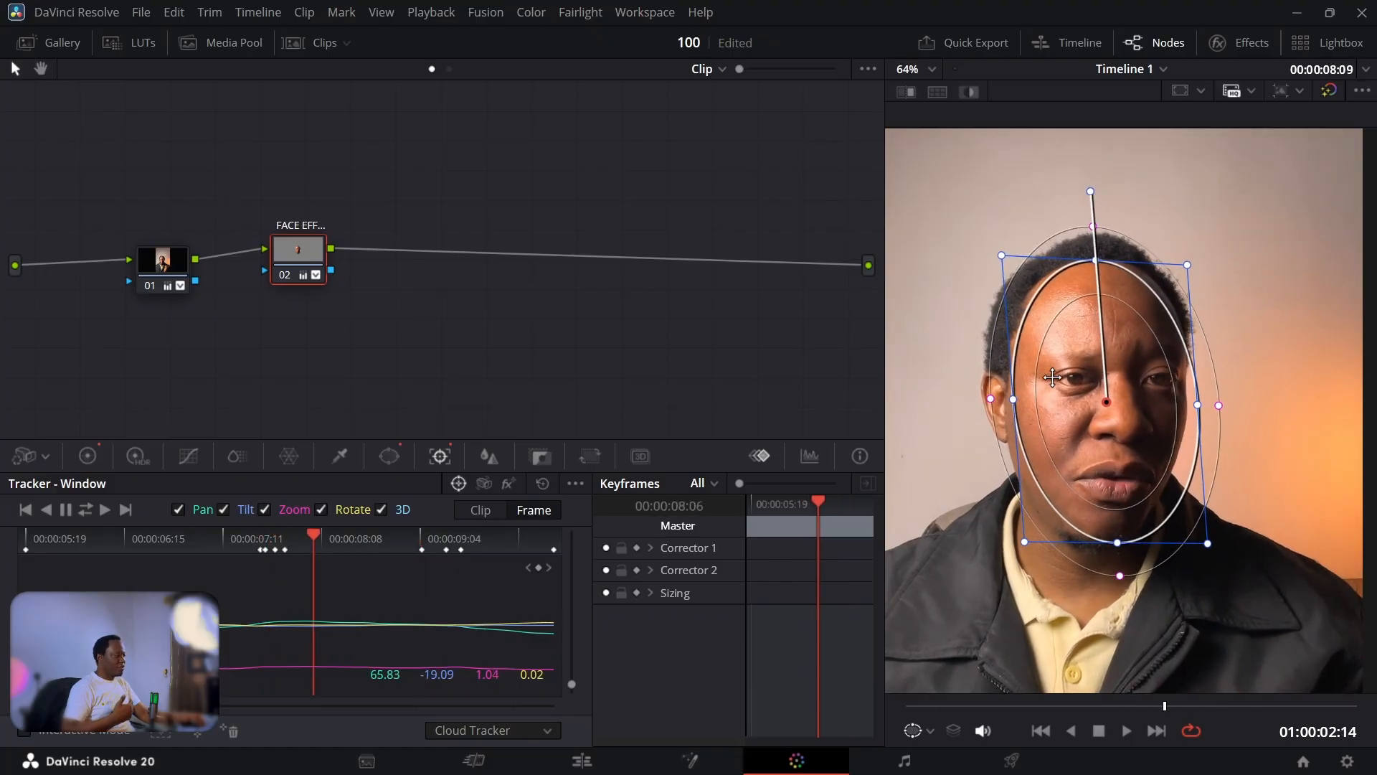
{"action": "key", "text": "Right"}
{"action": "key", "text": "Right"}
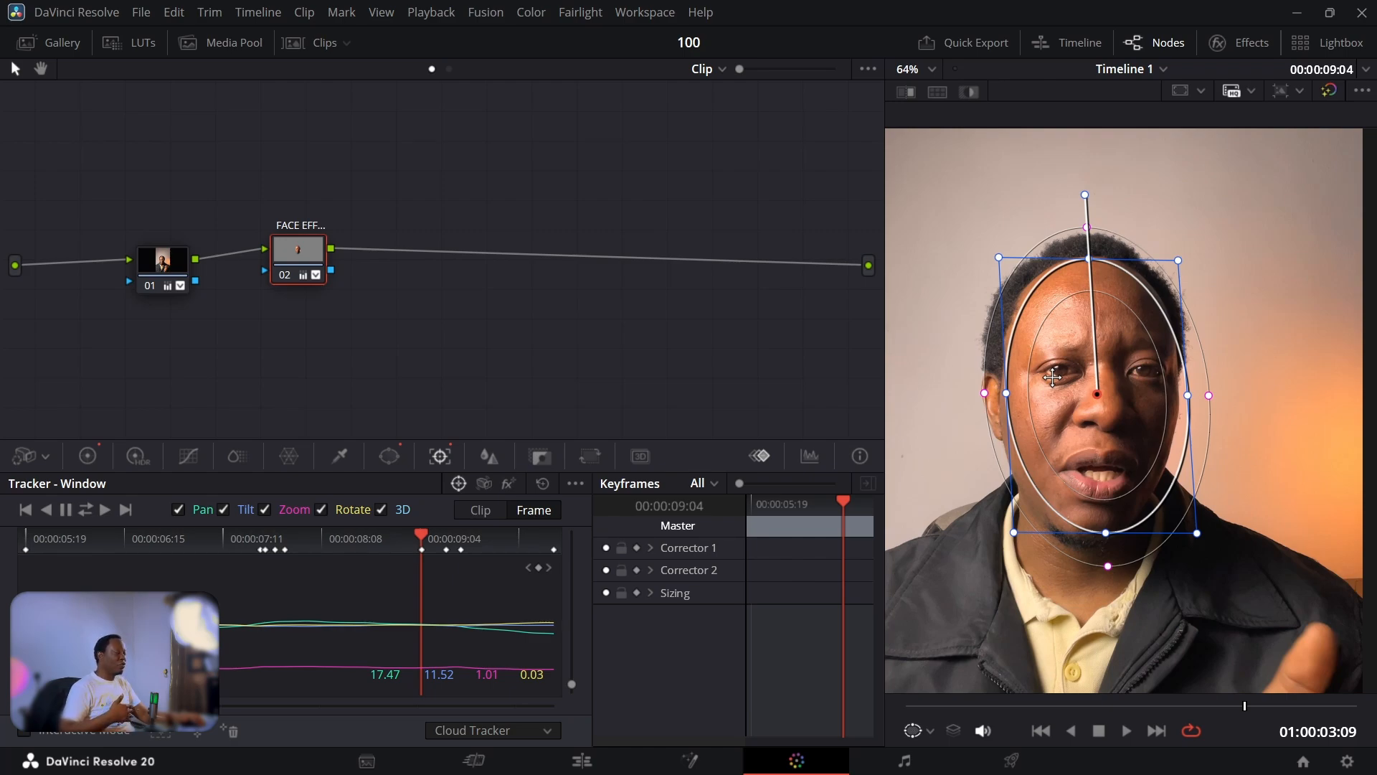
Play the clip to check the tracked face window, stop at 00:00:06:13 and fit the whole picture in the viewer.
{"action": "key", "text": "space"}
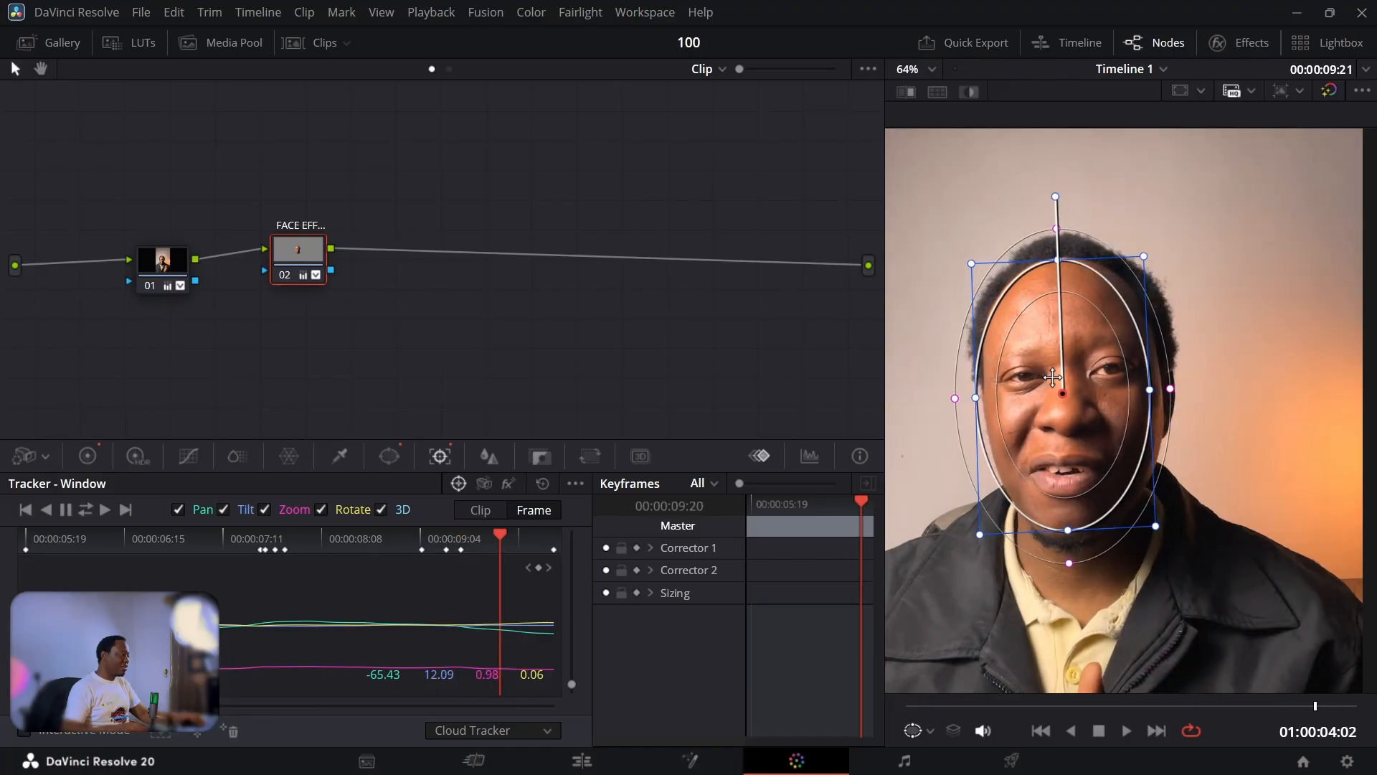
{"action": "left_click", "coordinate": [1125, 733]}
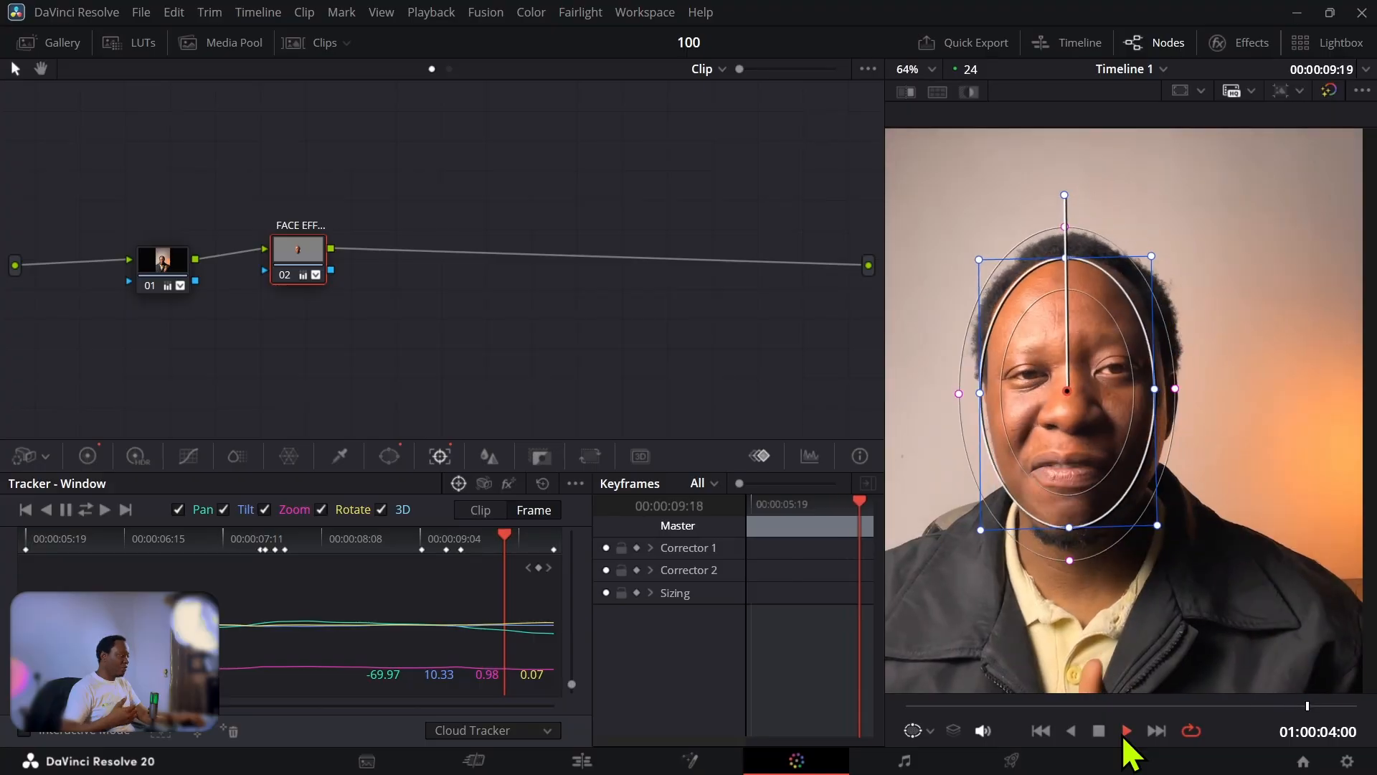
{"action": "left_click", "coordinate": [1098, 730]}
{"action": "key", "text": "shift+z"}
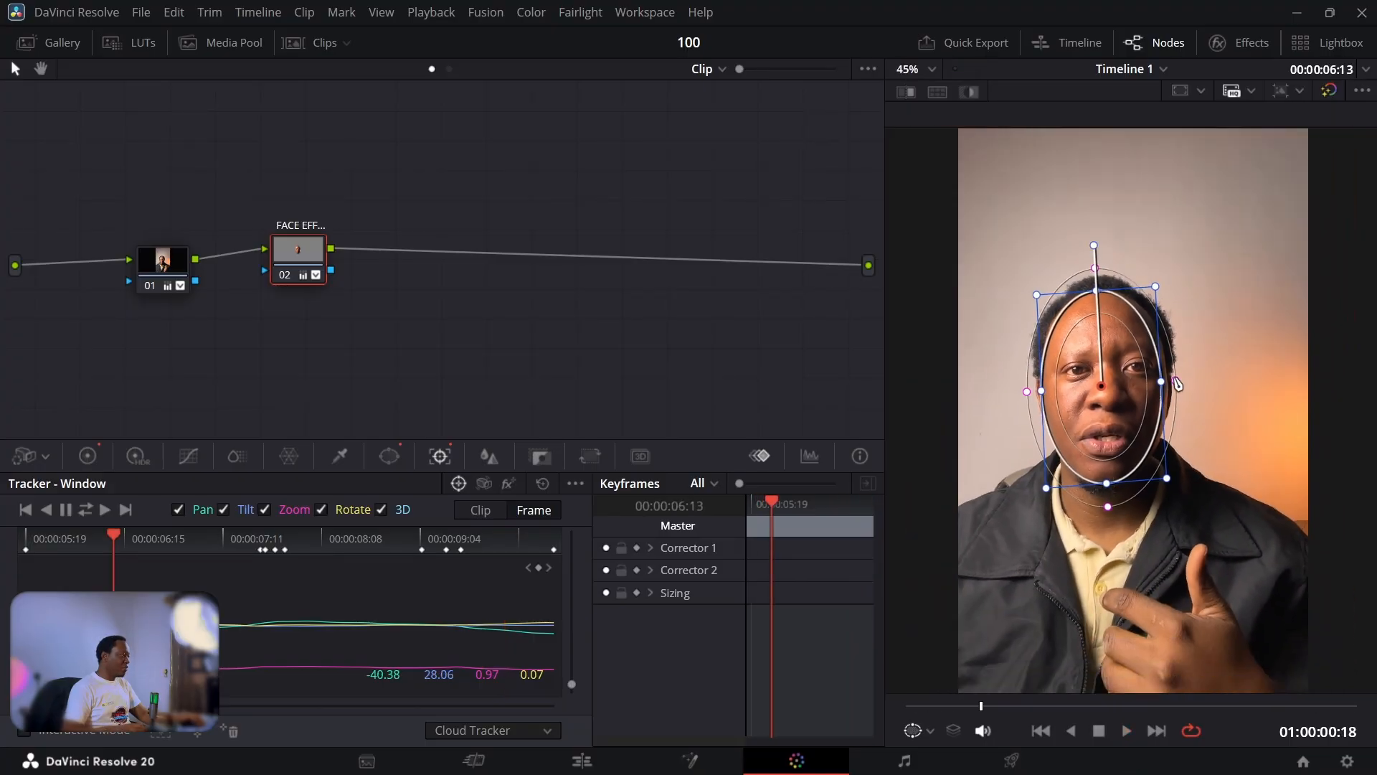
Move the face effect node slightly away from node 01 and add a serial node after it.
{"action": "scroll", "coordinate": [1180, 383], "scroll_direction": "up", "scroll_amount": 3}
{"action": "left_click_drag", "start_coordinate": [291, 254], "coordinate": [327, 261]}
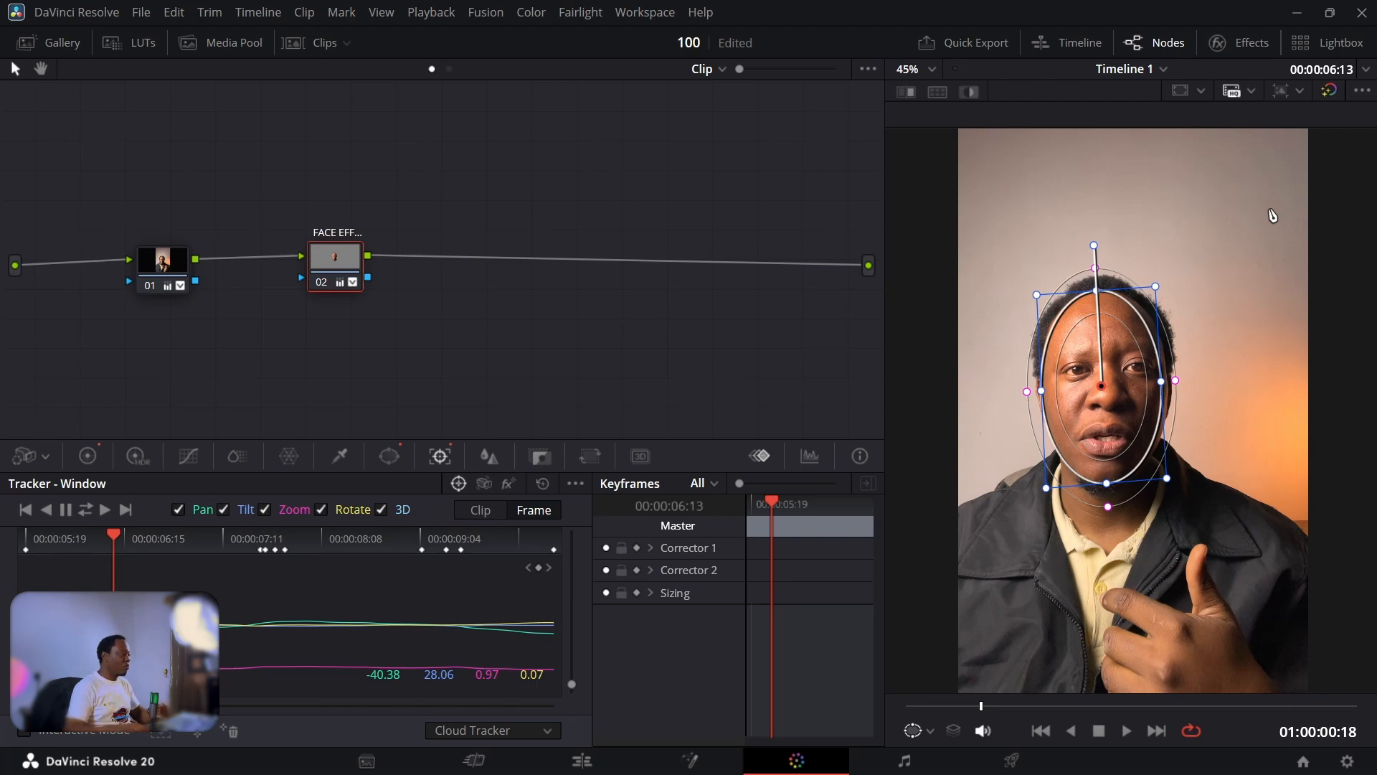
{"action": "key", "text": "alt+s"}
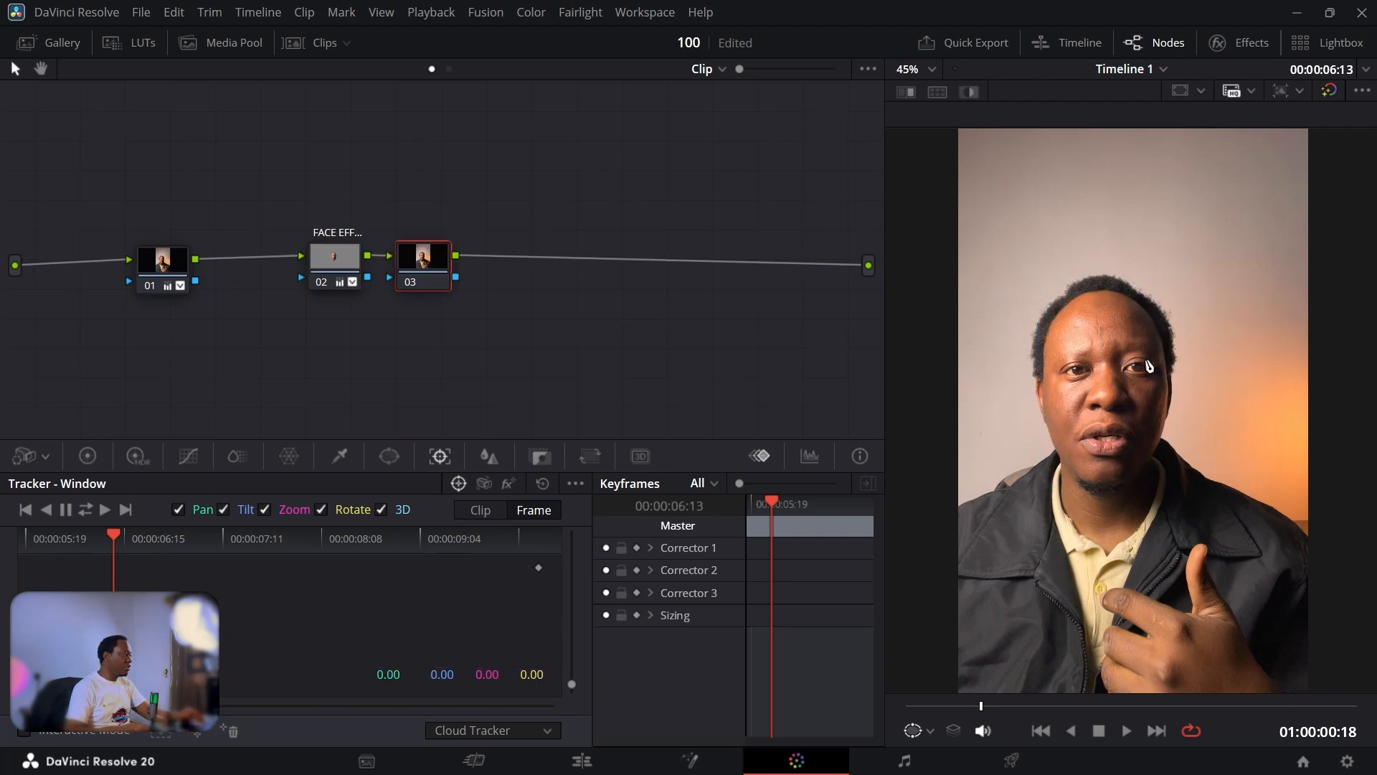
Return to the clip's first frame, label the new node EYE COLOR CHANGE and space it away from the face node.
{"action": "scroll", "coordinate": [1072, 396], "scroll_direction": "up", "scroll_amount": 6}
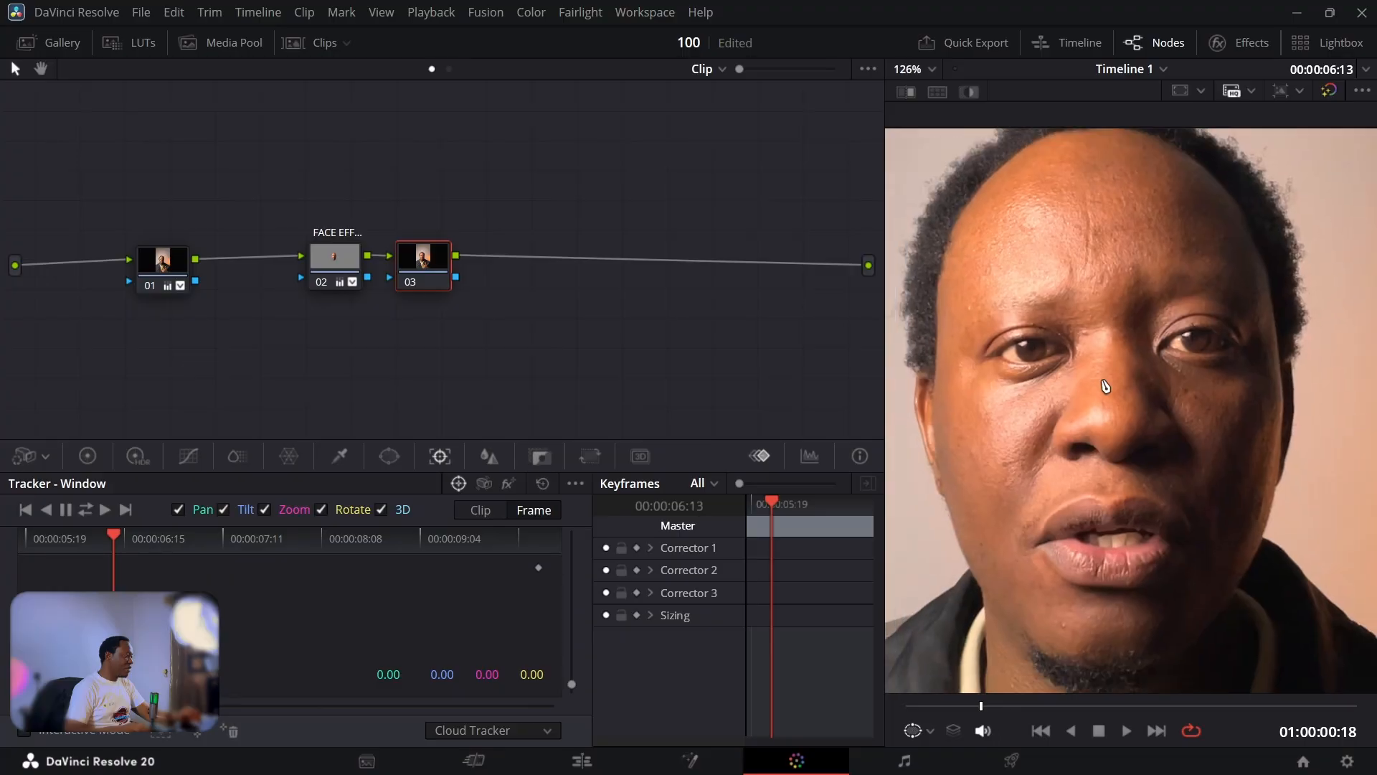
{"action": "left_click_drag", "start_coordinate": [771, 502], "coordinate": [716, 510]}
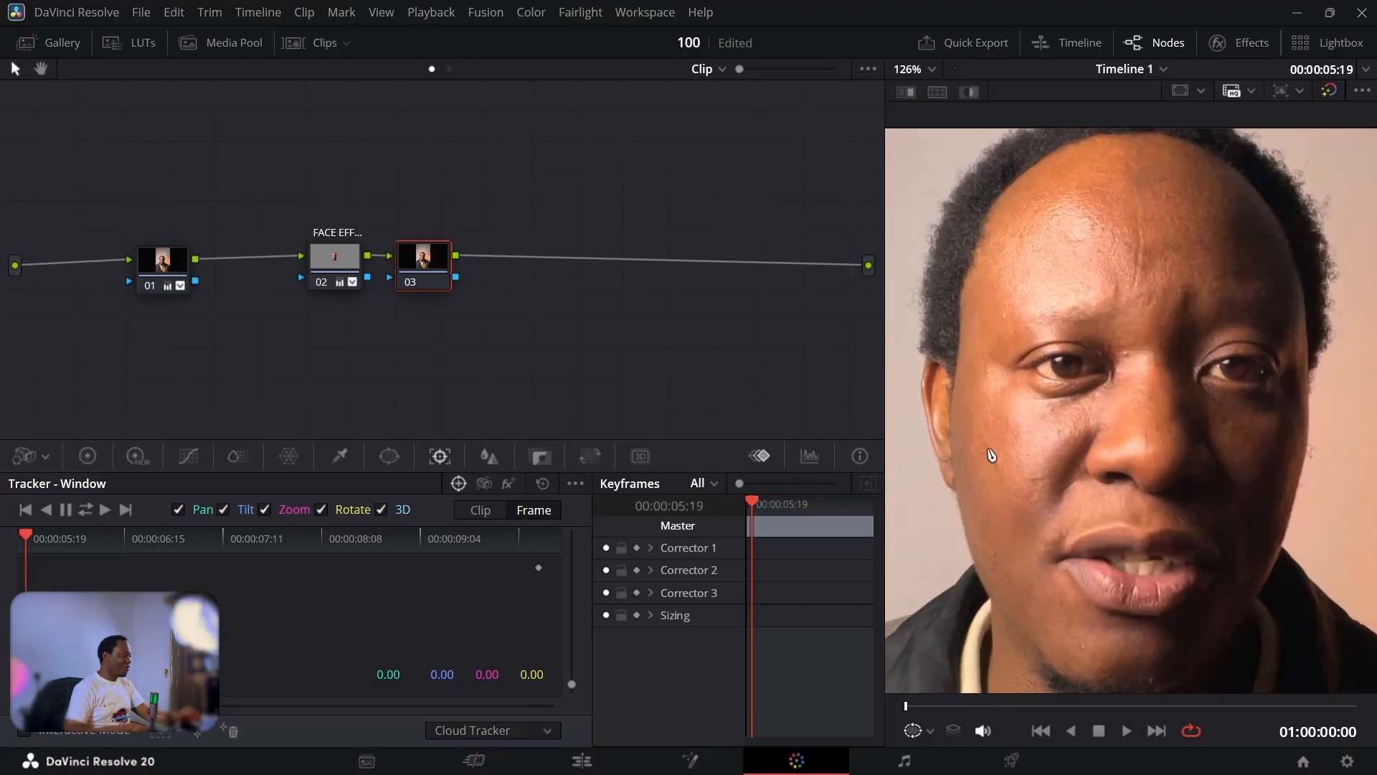
{"action": "right_click", "coordinate": [419, 264]}
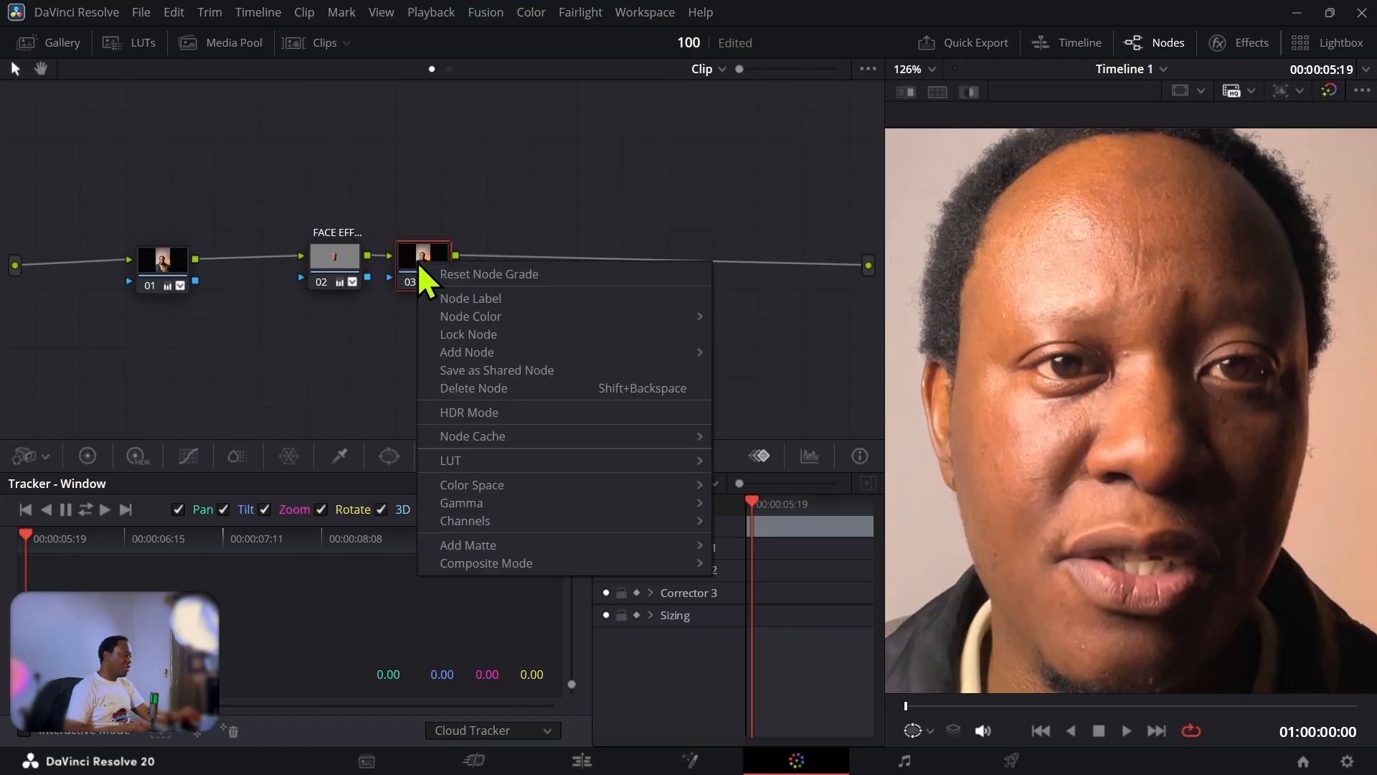
{"action": "left_click", "coordinate": [445, 303]}
{"action": "type", "text": "EYE"}
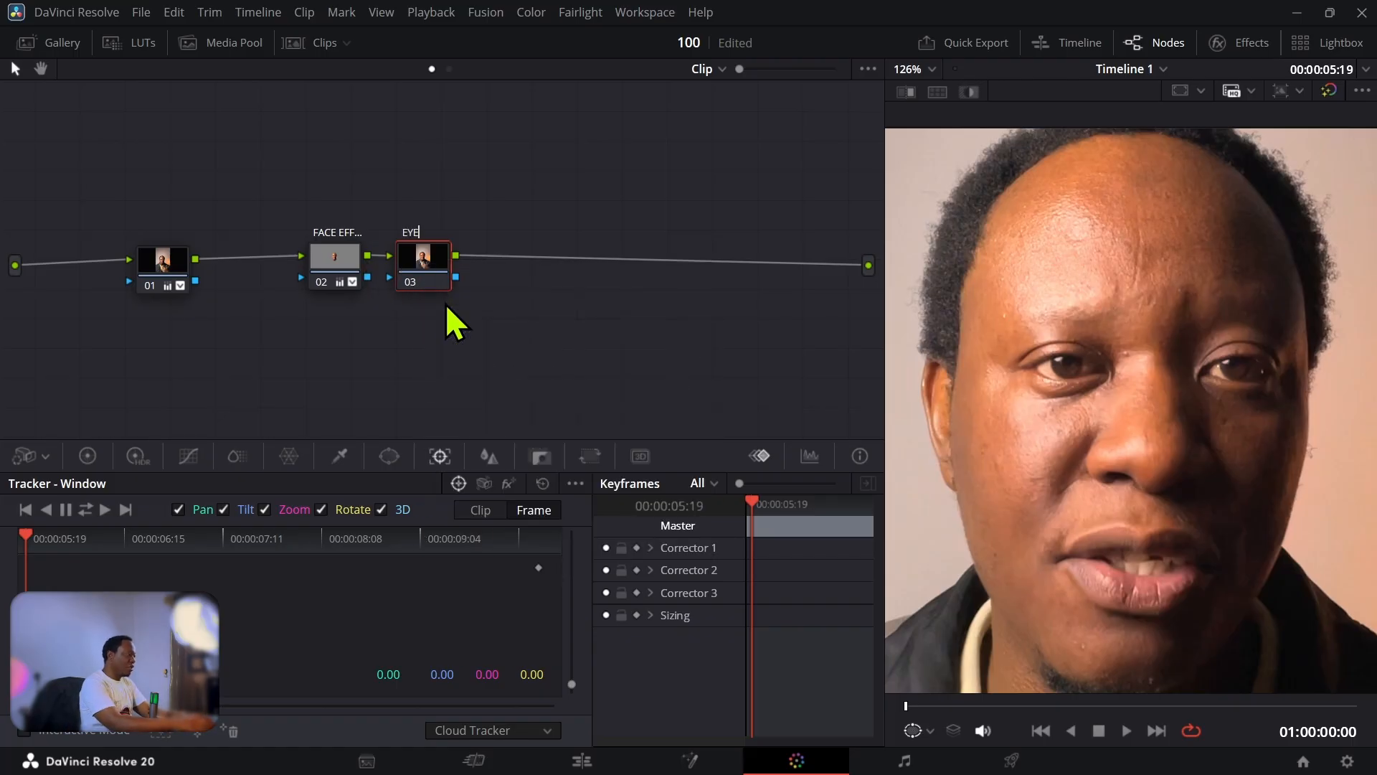
{"action": "type", "text": " CO"}
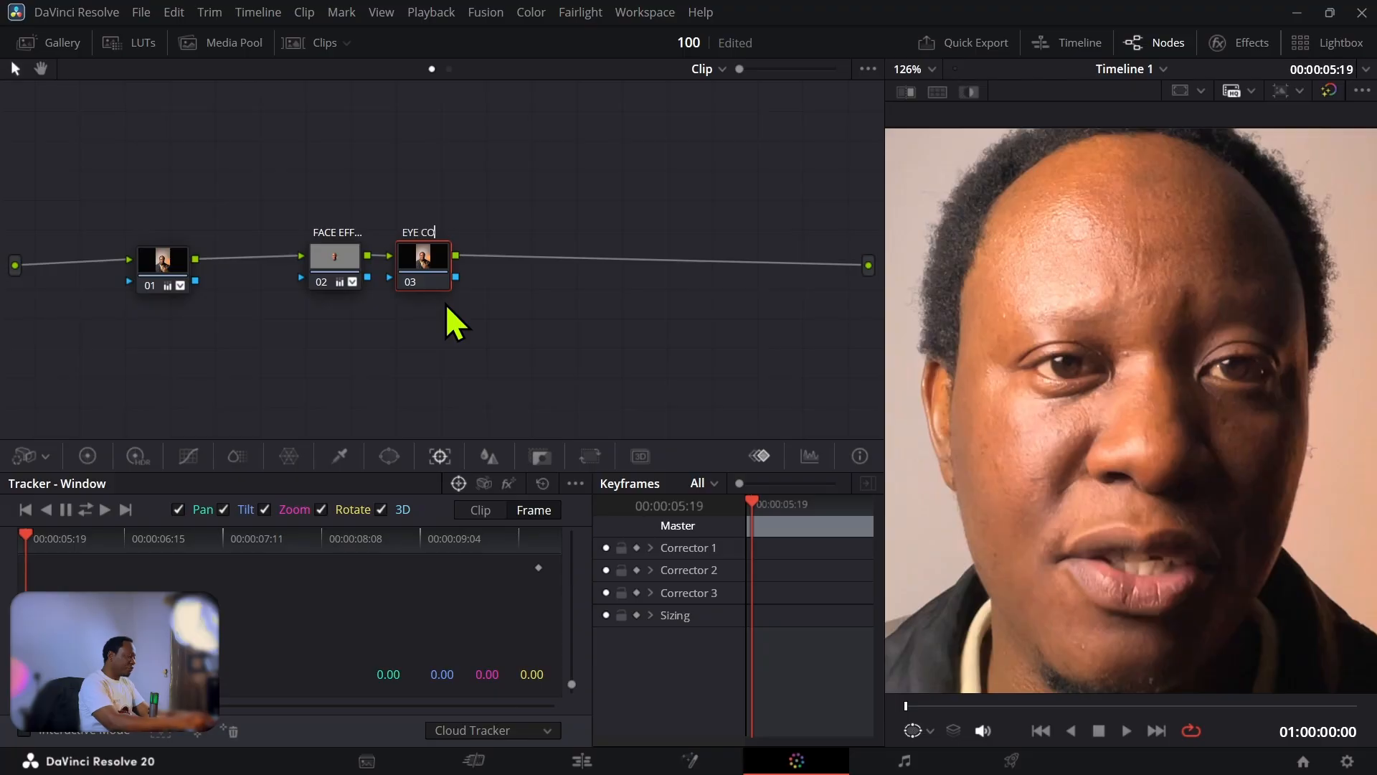
{"action": "type", "text": "LOR CHANGE"}
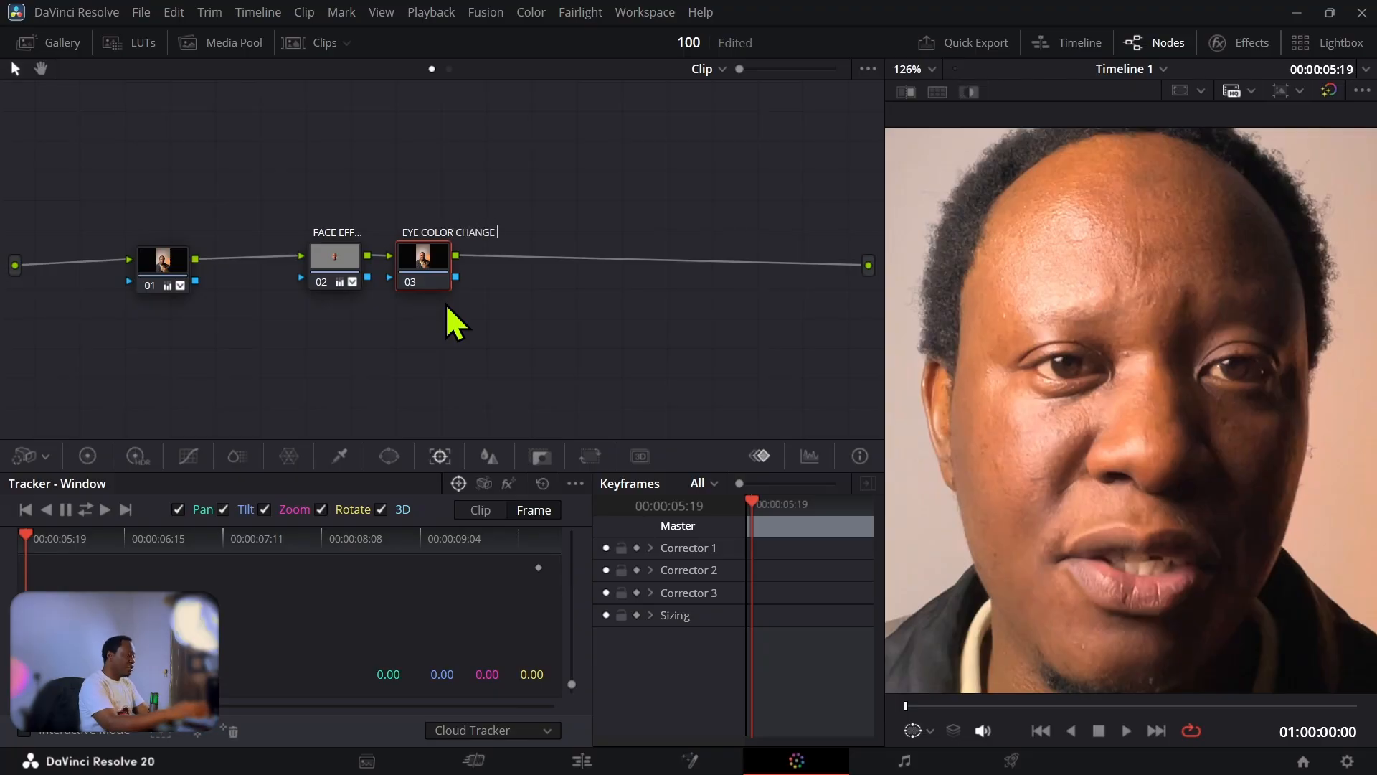
{"action": "key", "text": "Return"}
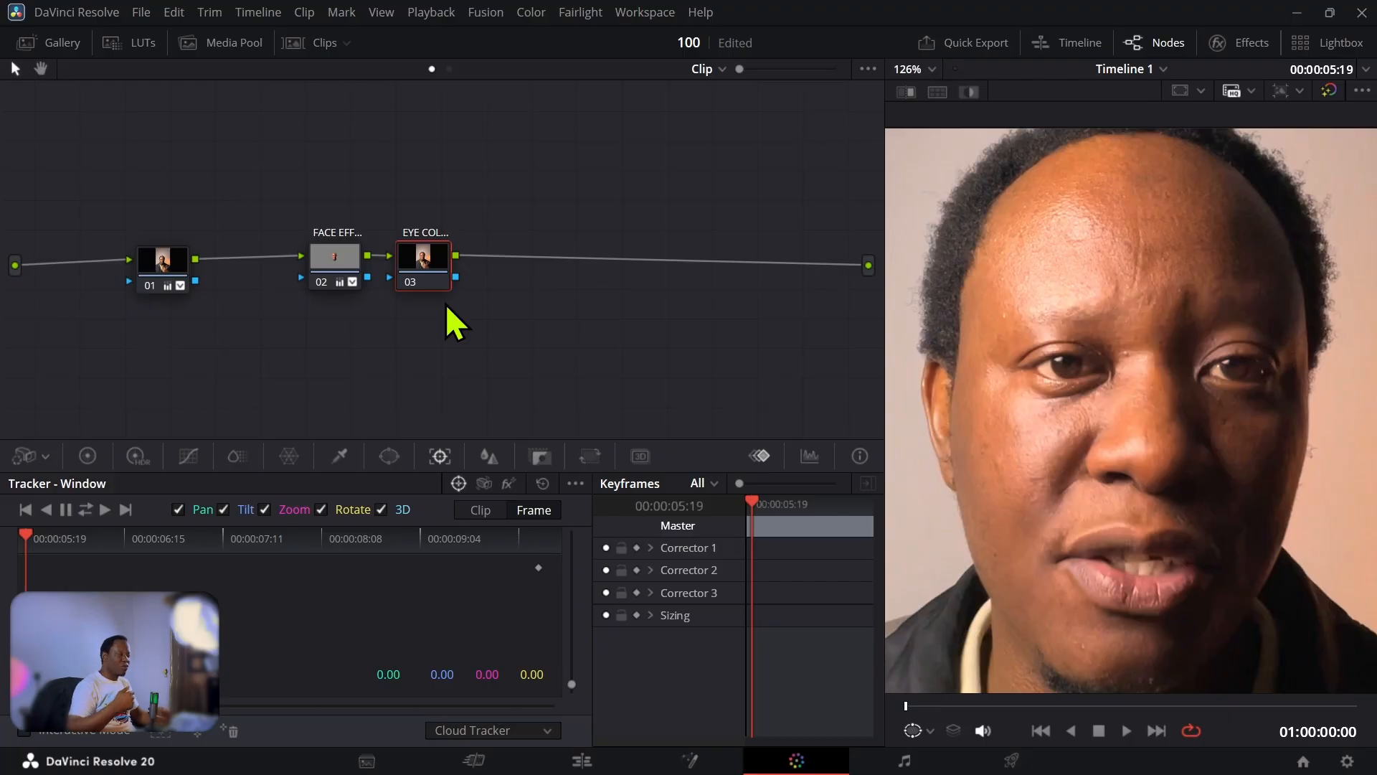
{"action": "left_click_drag", "start_coordinate": [418, 261], "coordinate": [485, 261]}
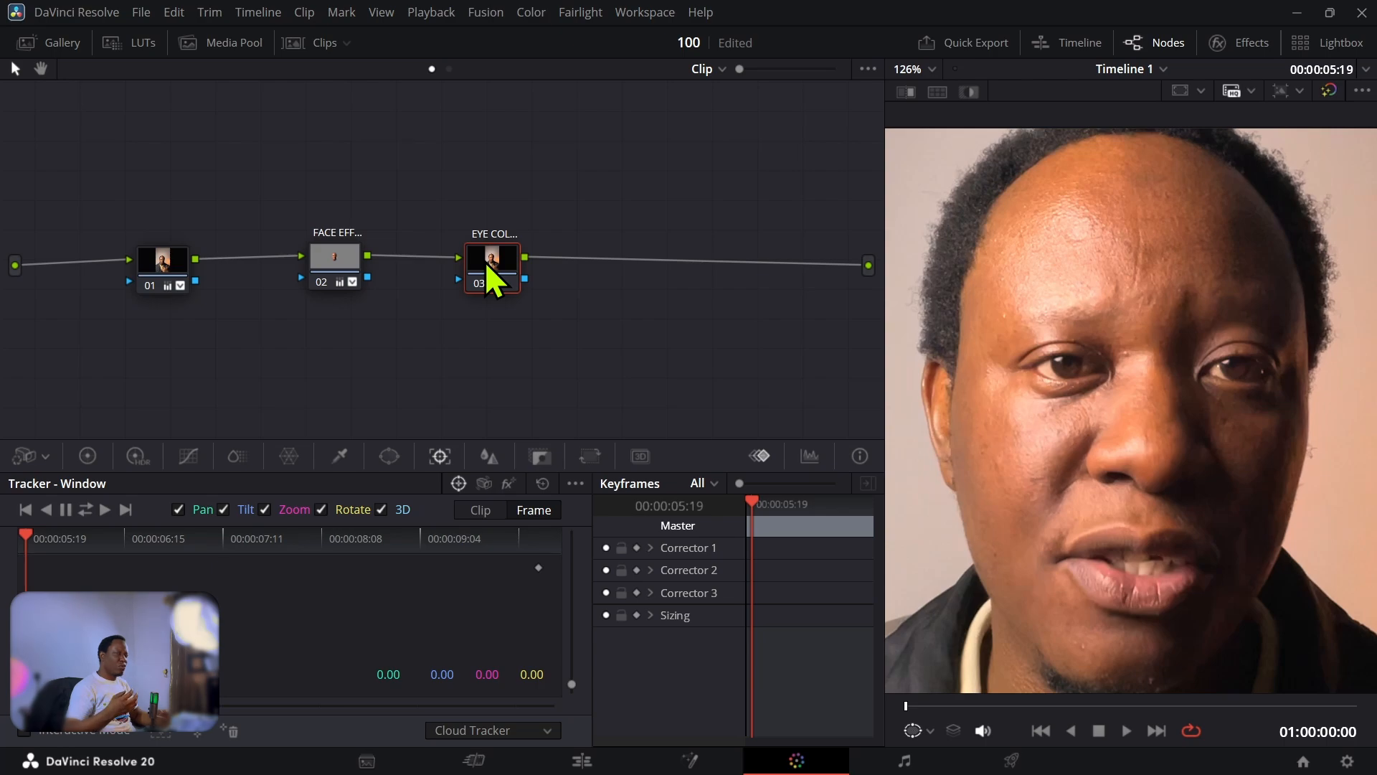
Draw a closed three-point curve window over the iris of the eye on the viewer's left, on the EYE COLOR CHANGE node.
{"action": "scroll", "coordinate": [1042, 400], "scroll_direction": "up", "scroll_amount": 6}
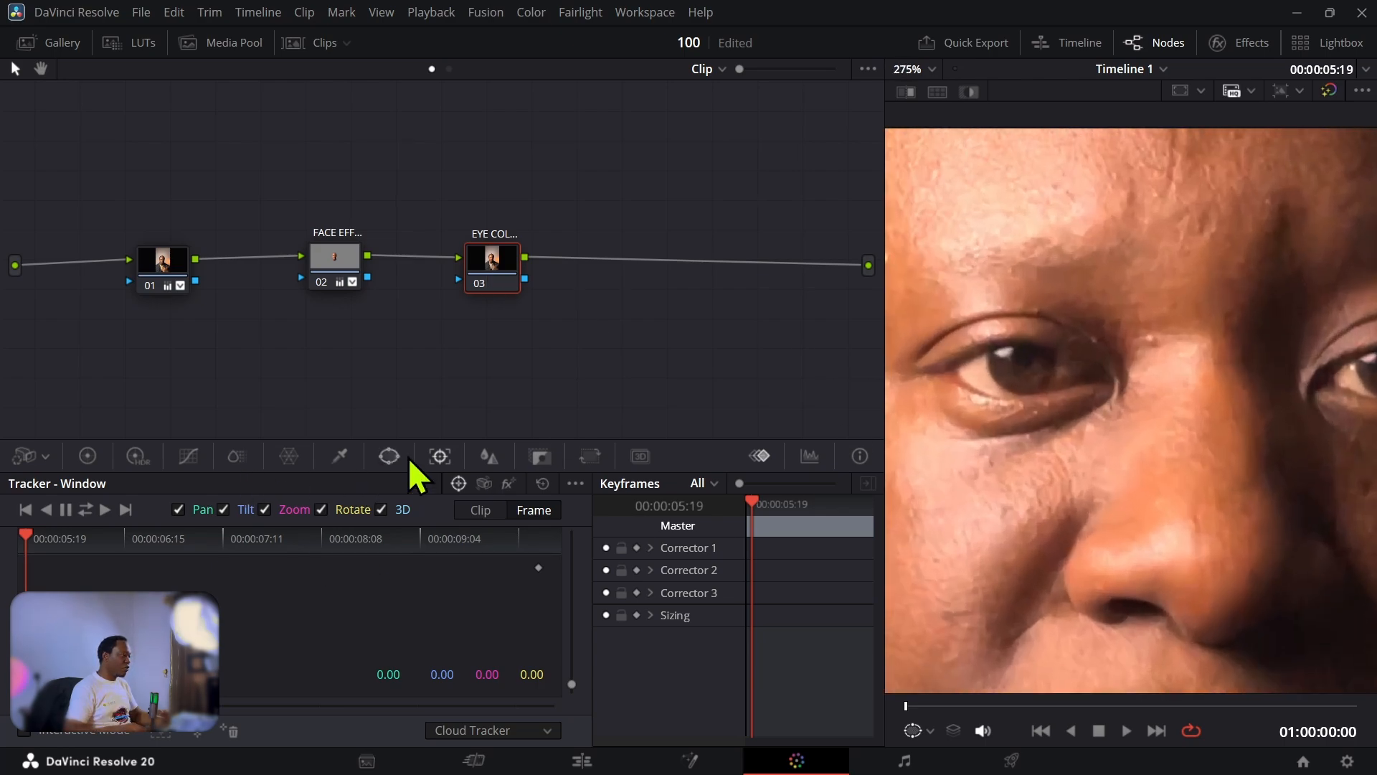
{"action": "left_click", "coordinate": [380, 450]}
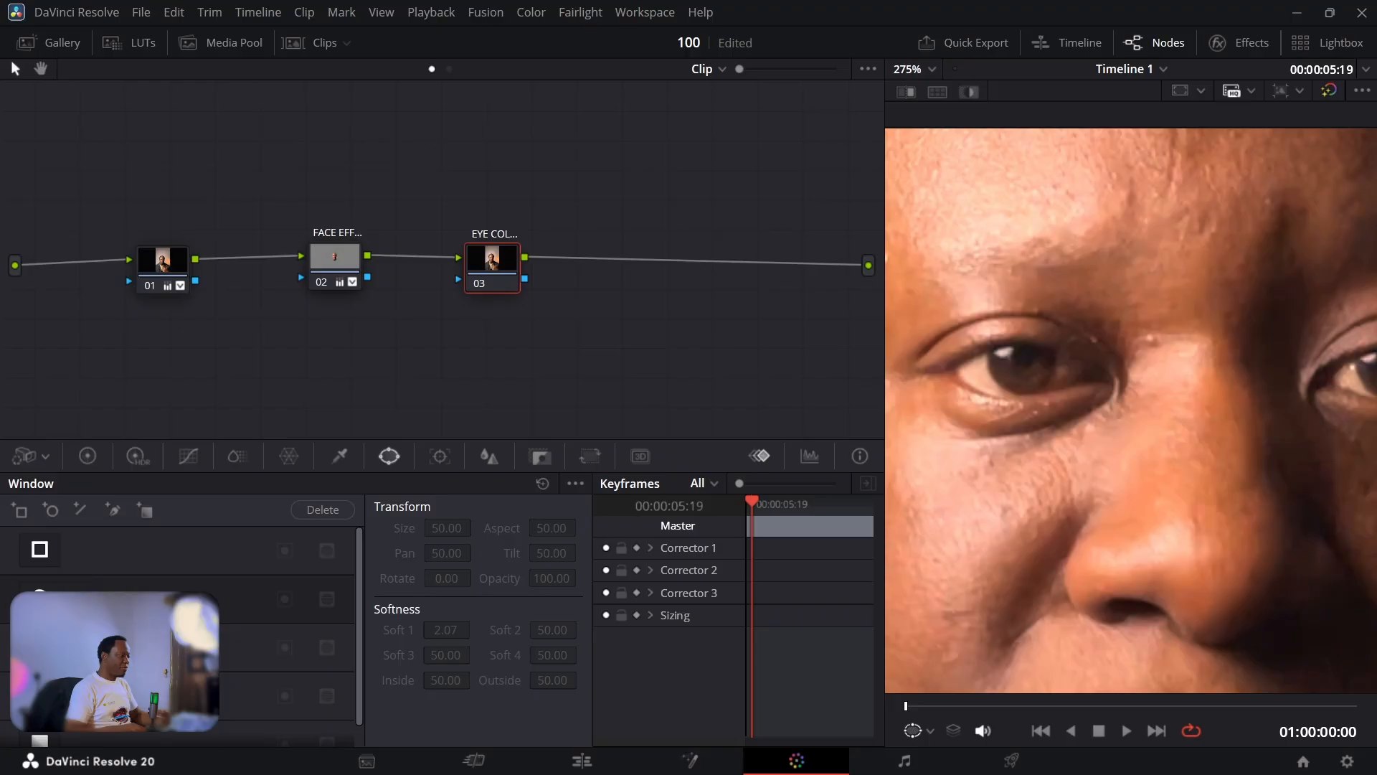
{"action": "scroll", "coordinate": [177, 635], "scroll_direction": "down", "scroll_amount": 1}
{"action": "left_click", "coordinate": [40, 673]}
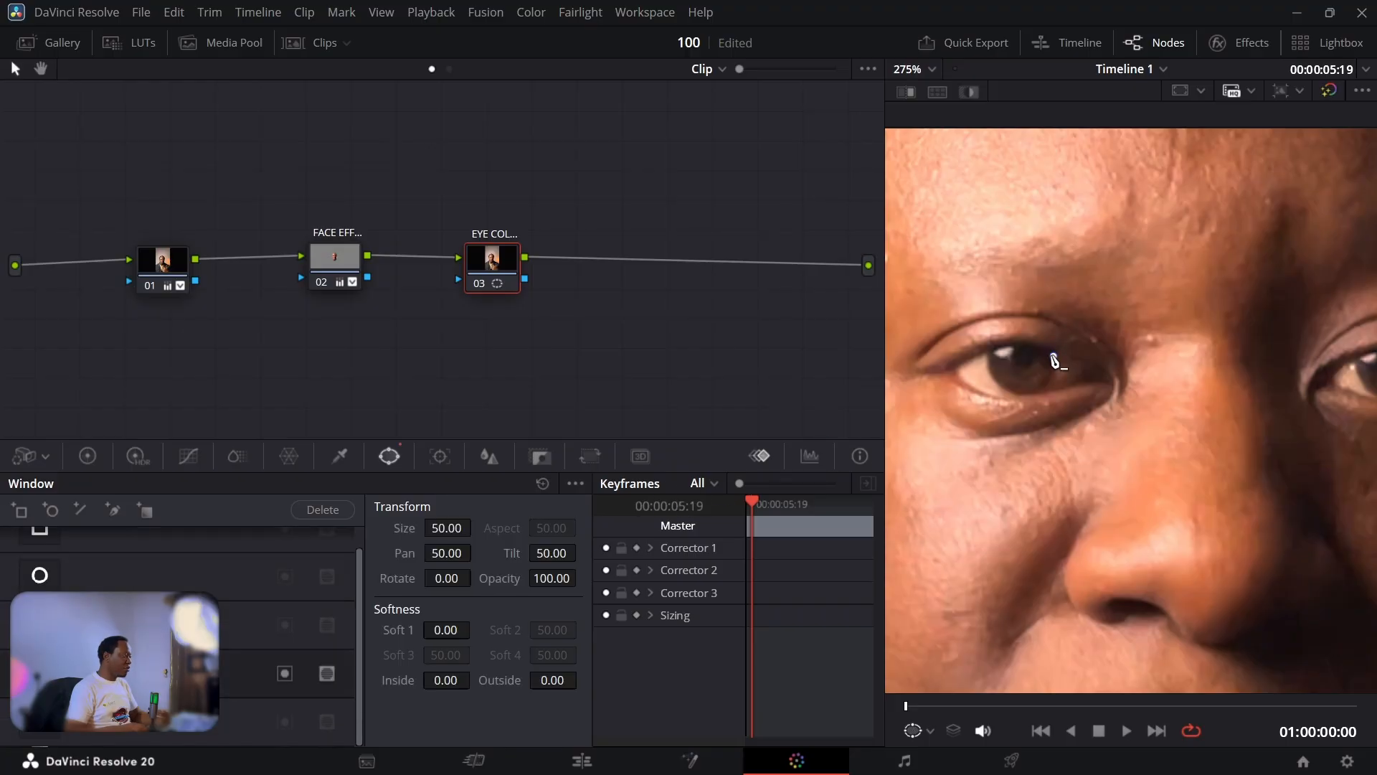
{"action": "left_click", "coordinate": [1053, 355]}
{"action": "left_click", "coordinate": [993, 351]}
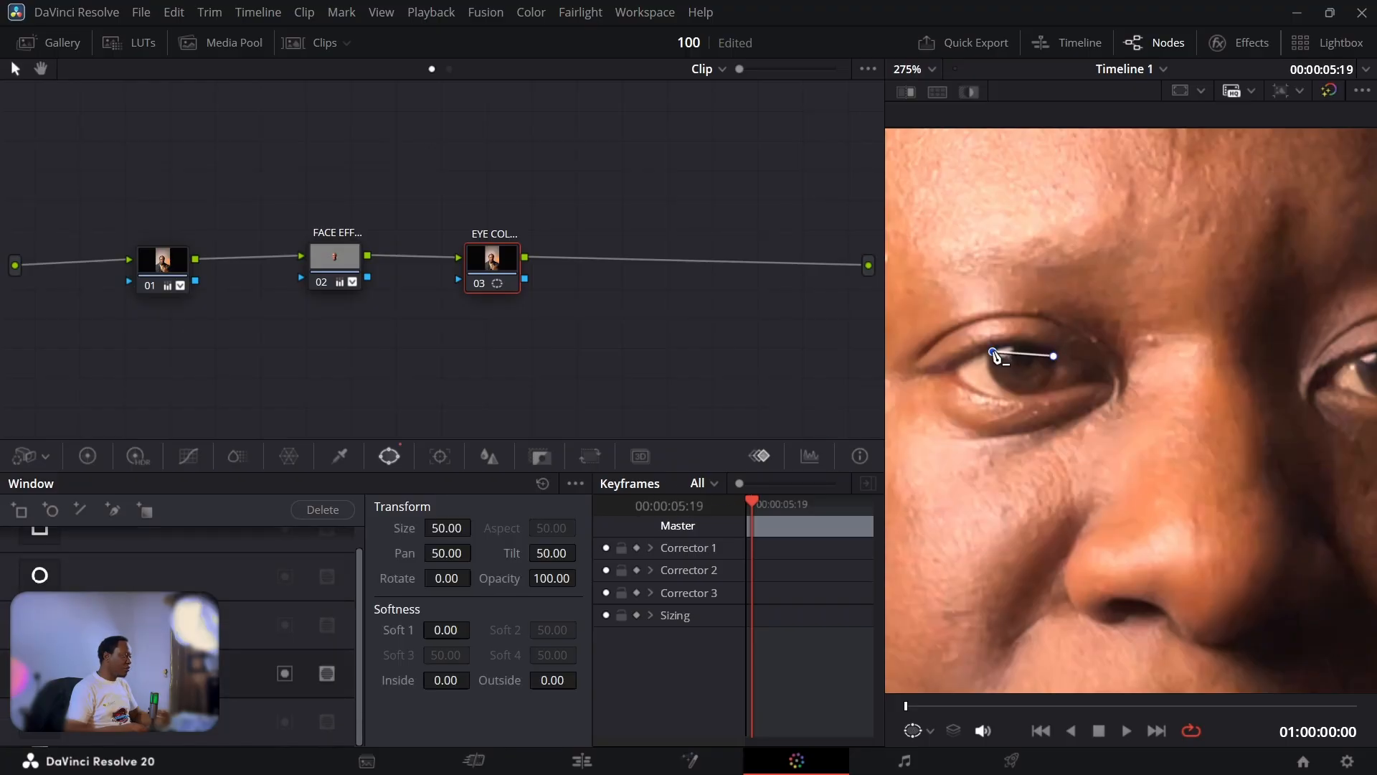
{"action": "left_click", "coordinate": [1023, 393]}
{"action": "left_click", "coordinate": [1054, 358]}
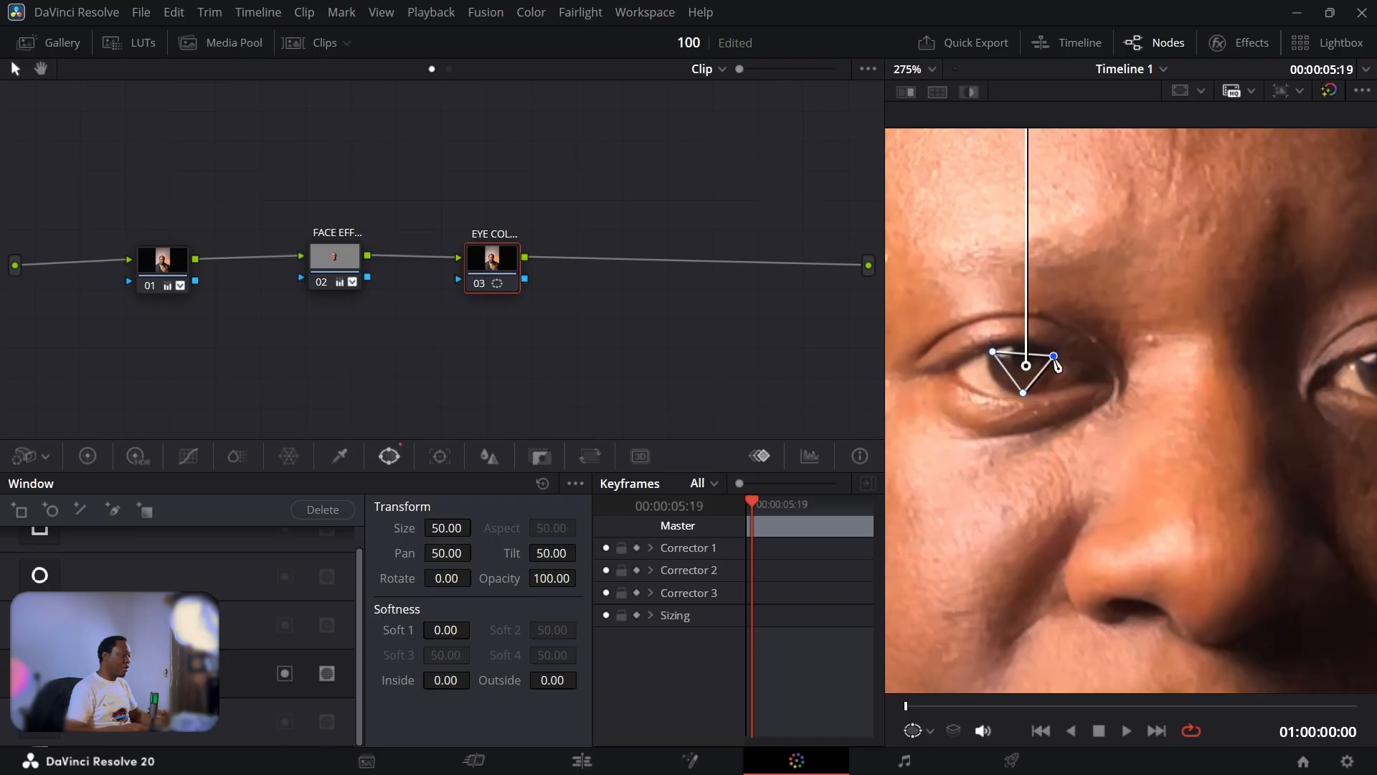
Reshape the triangular eye window into a six-point outline around the iris by adding three points and nudging the lowest one.
{"action": "scroll", "coordinate": [1027, 370], "scroll_direction": "up", "scroll_amount": 3}
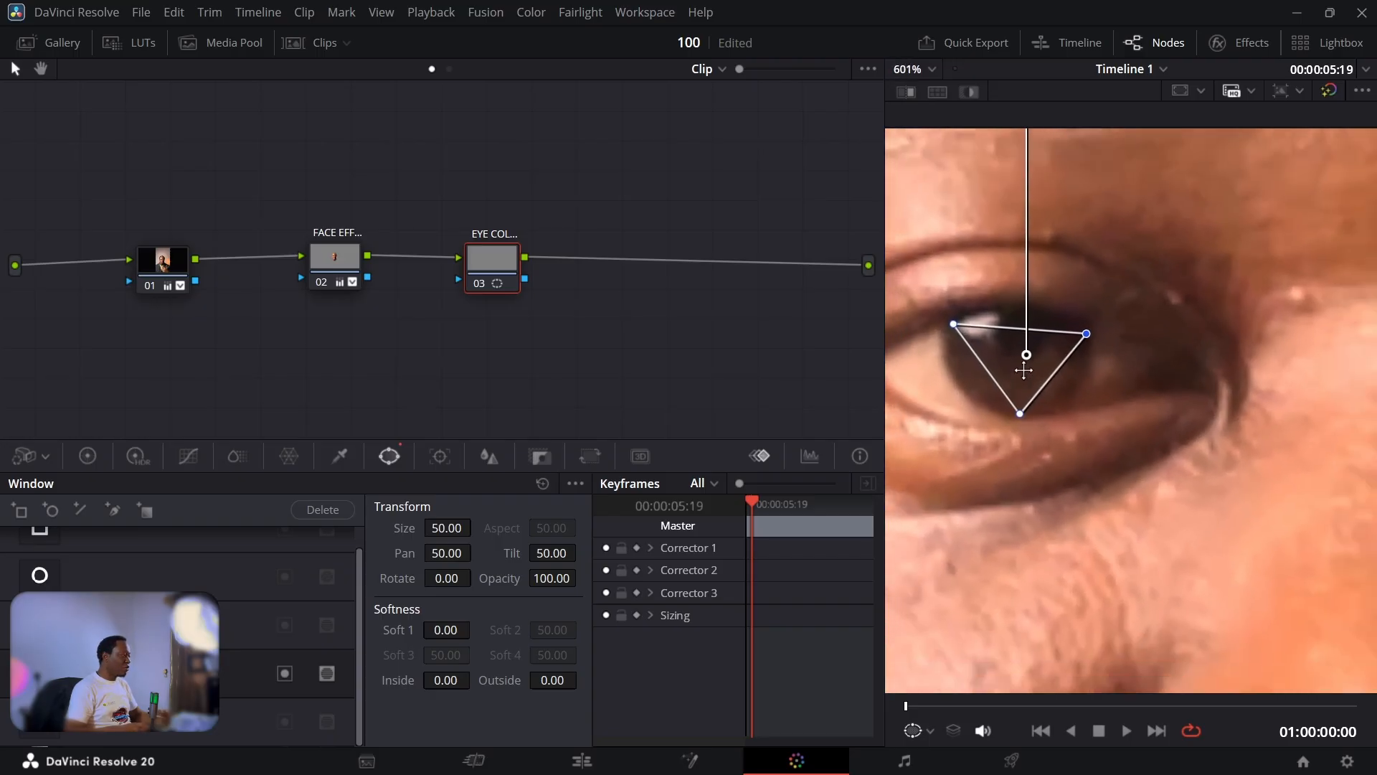
{"action": "scroll", "coordinate": [1027, 362], "scroll_direction": "down", "scroll_amount": 2}
{"action": "scroll", "coordinate": [1033, 351], "scroll_direction": "up", "scroll_amount": 2}
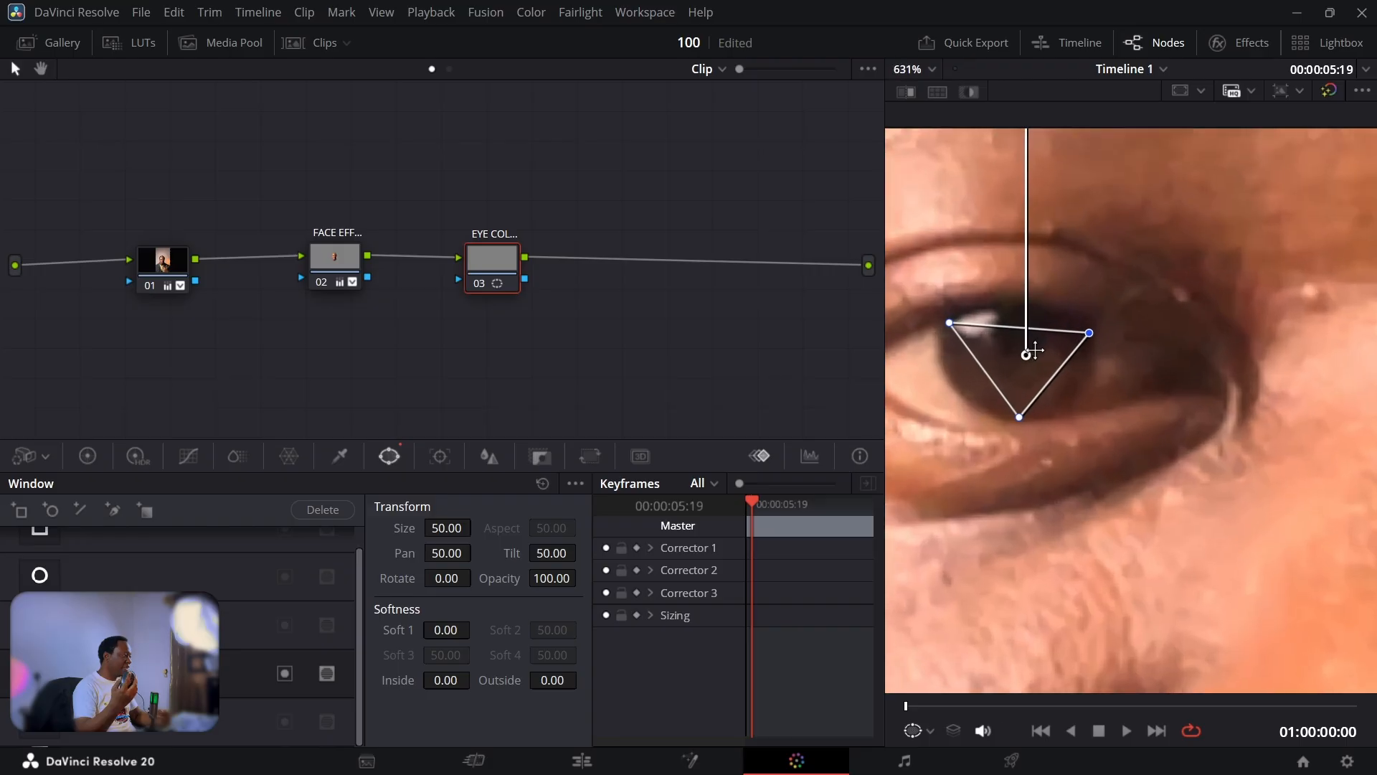
{"action": "left_click_drag", "start_coordinate": [989, 380], "coordinate": [958, 388]}
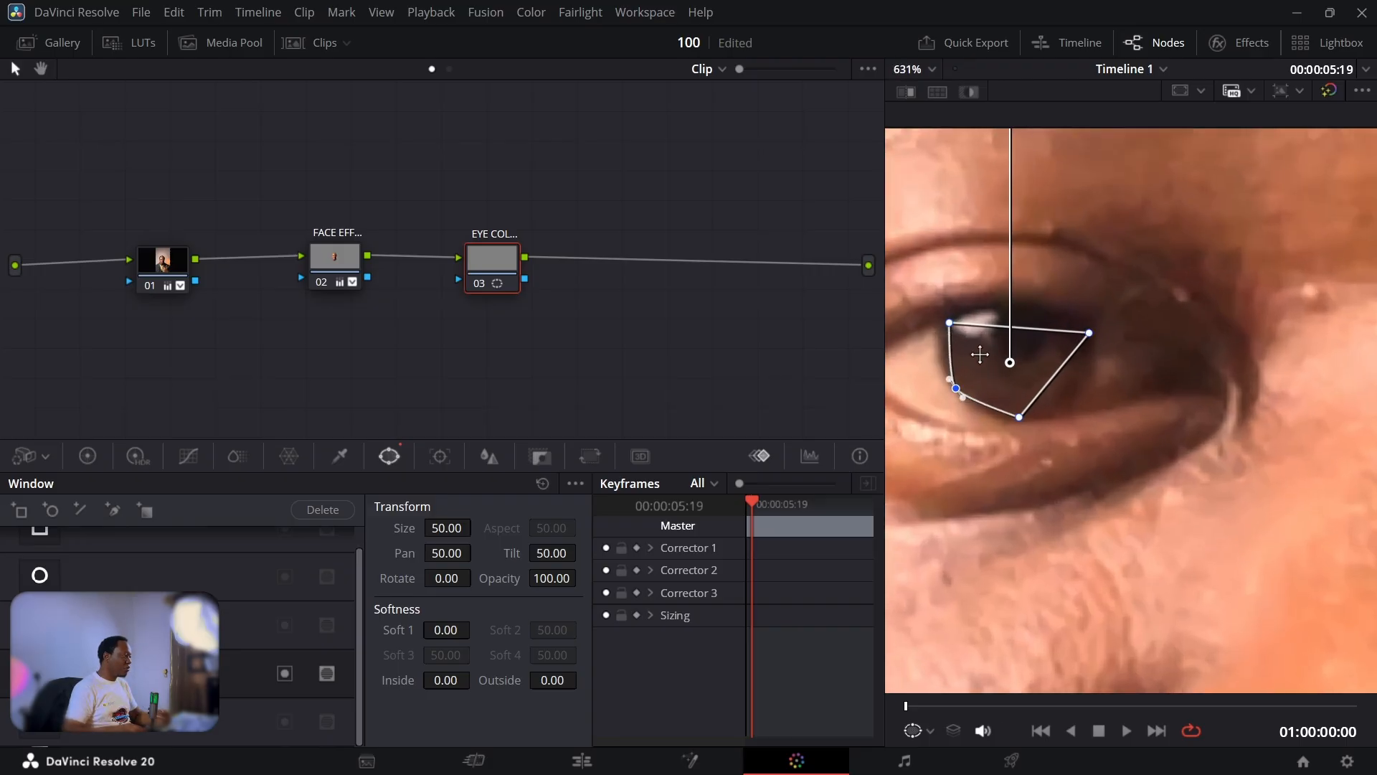
{"action": "left_click_drag", "start_coordinate": [1025, 328], "coordinate": [1010, 310]}
{"action": "left_click_drag", "start_coordinate": [1050, 385], "coordinate": [1070, 398]}
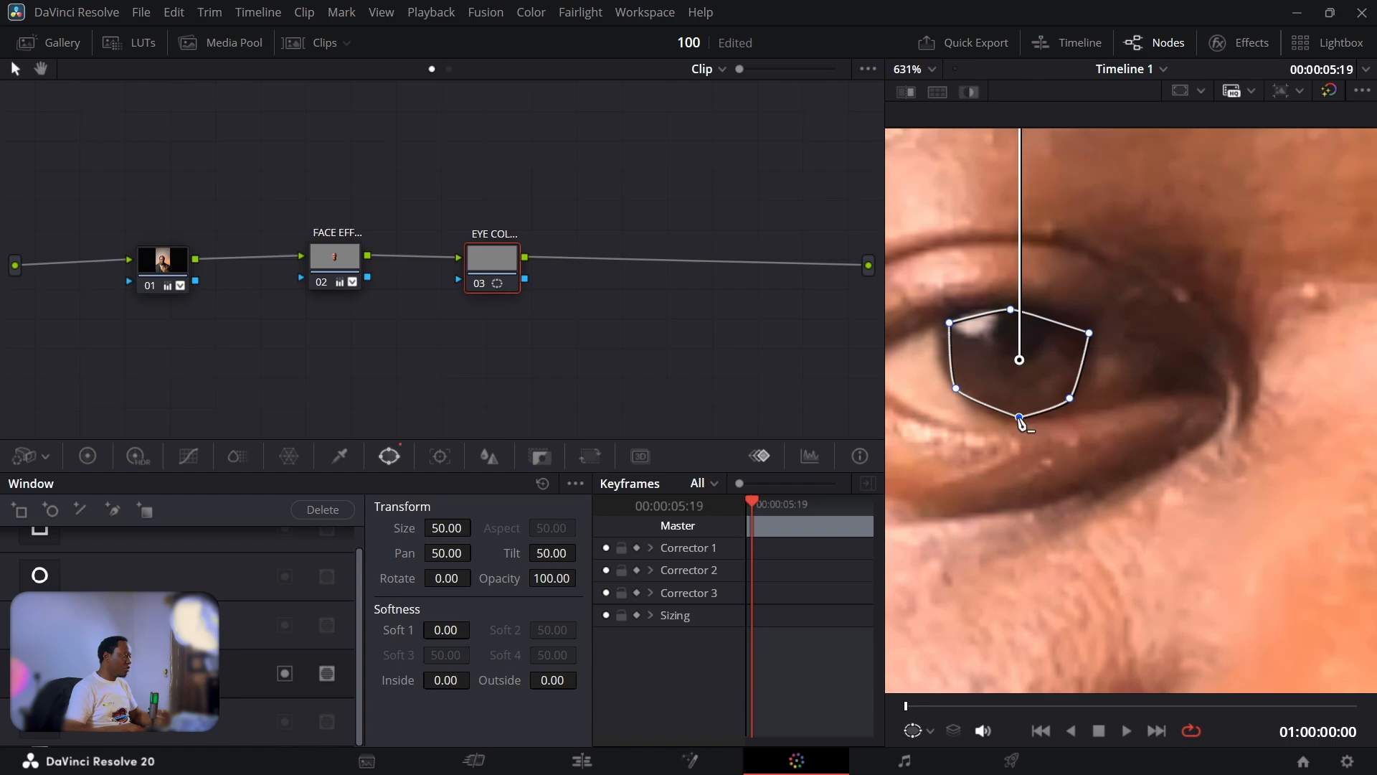
{"action": "left_click_drag", "start_coordinate": [1019, 416], "coordinate": [1017, 420]}
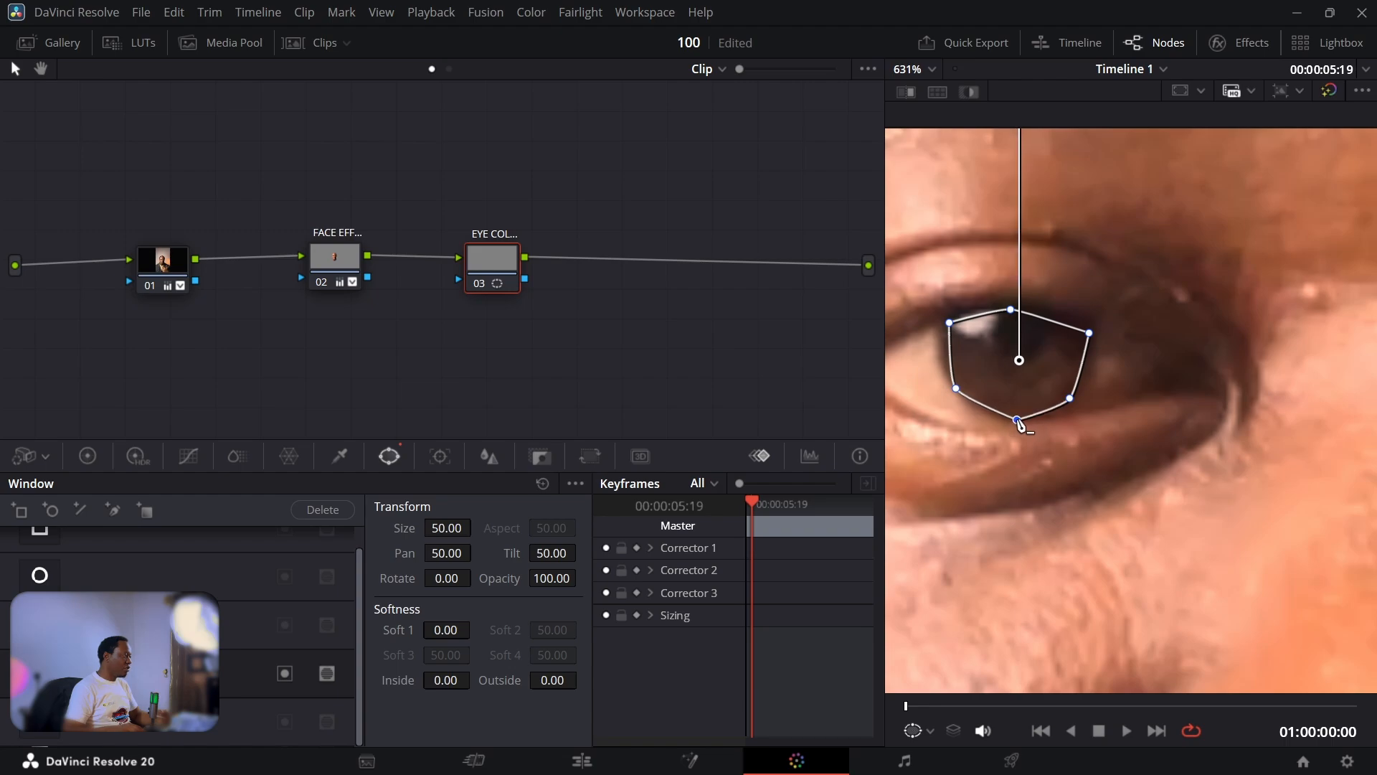
{"action": "left_click", "coordinate": [1080, 377]}
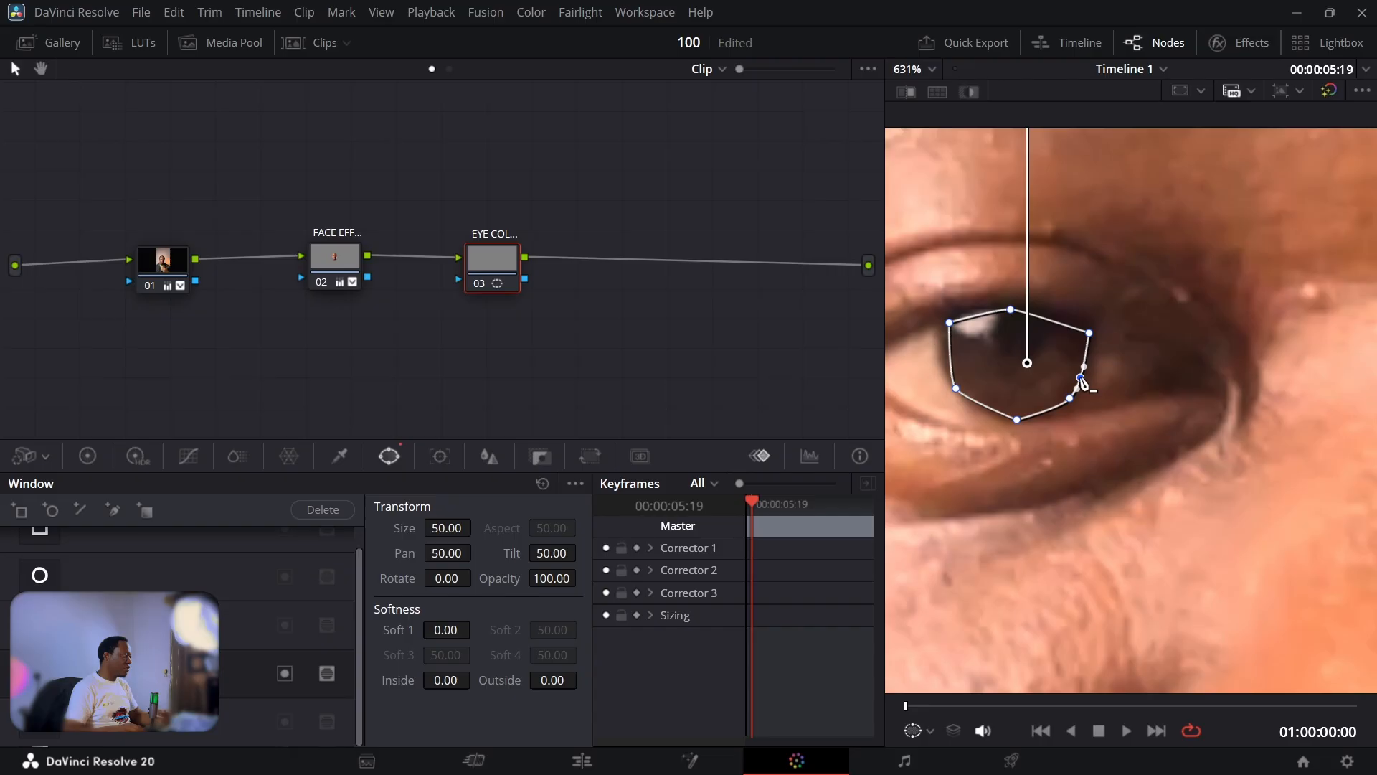
{"action": "left_click_drag", "start_coordinate": [1081, 382], "coordinate": [1086, 383]}
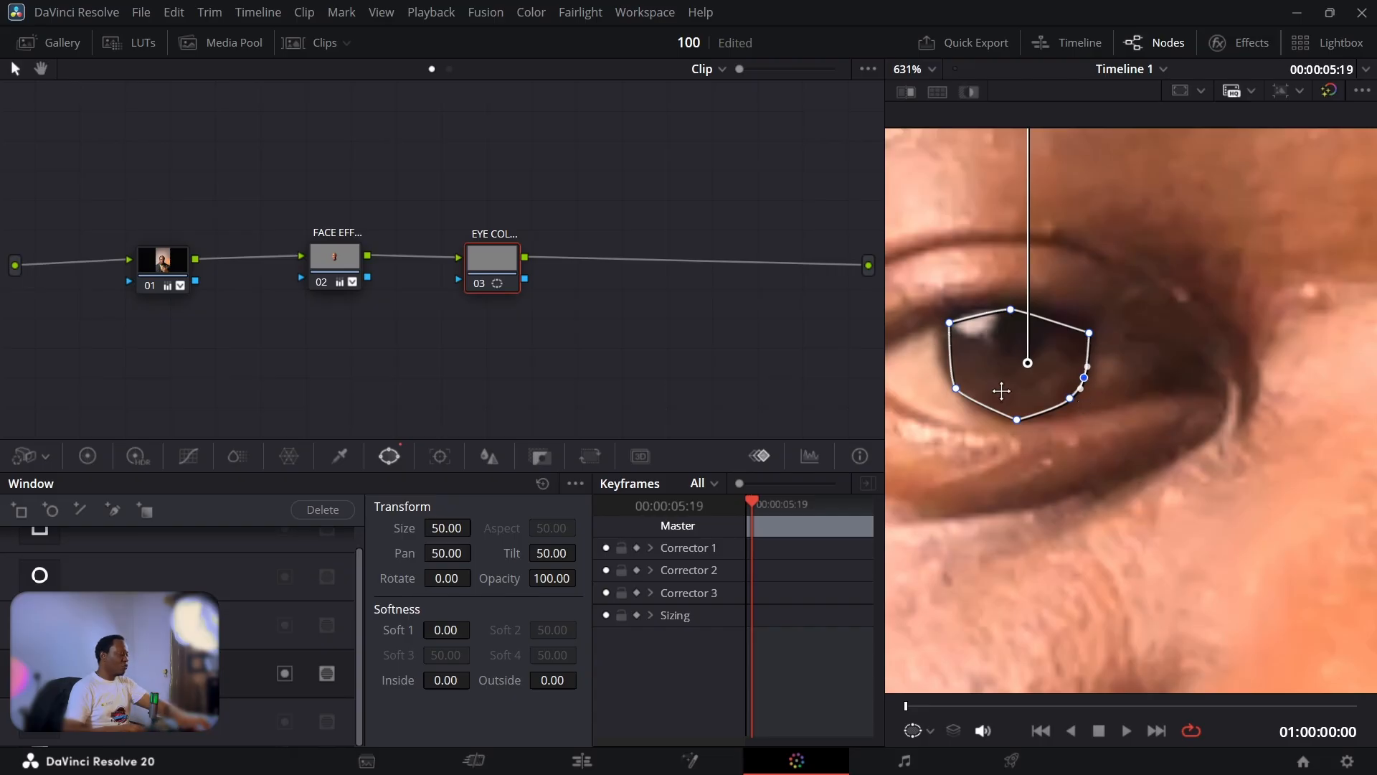
{"action": "key", "text": "Delete"}
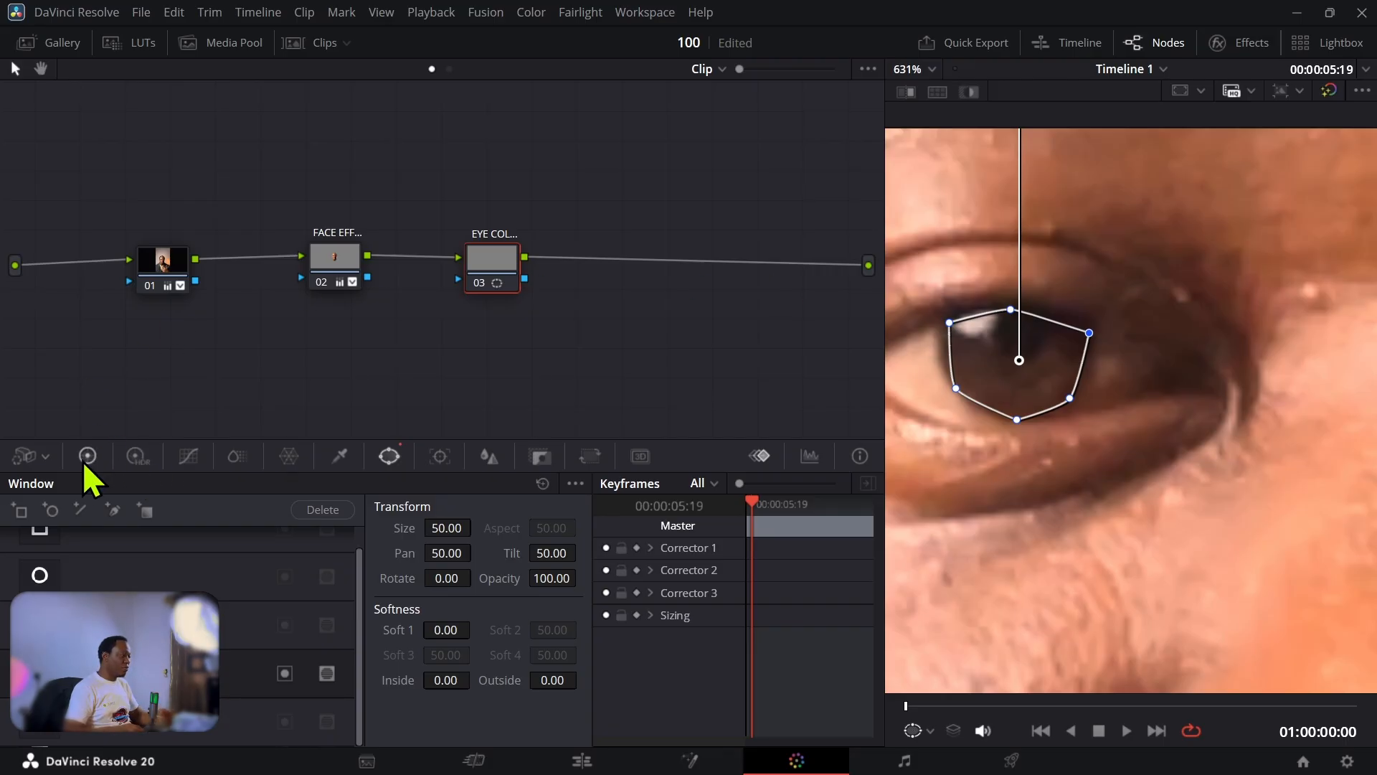
Brighten the iris on the EYE COLOR CHANGE node by adding an upper-midtone point to the custom curve and raising it.
{"action": "left_click", "coordinate": [192, 454]}
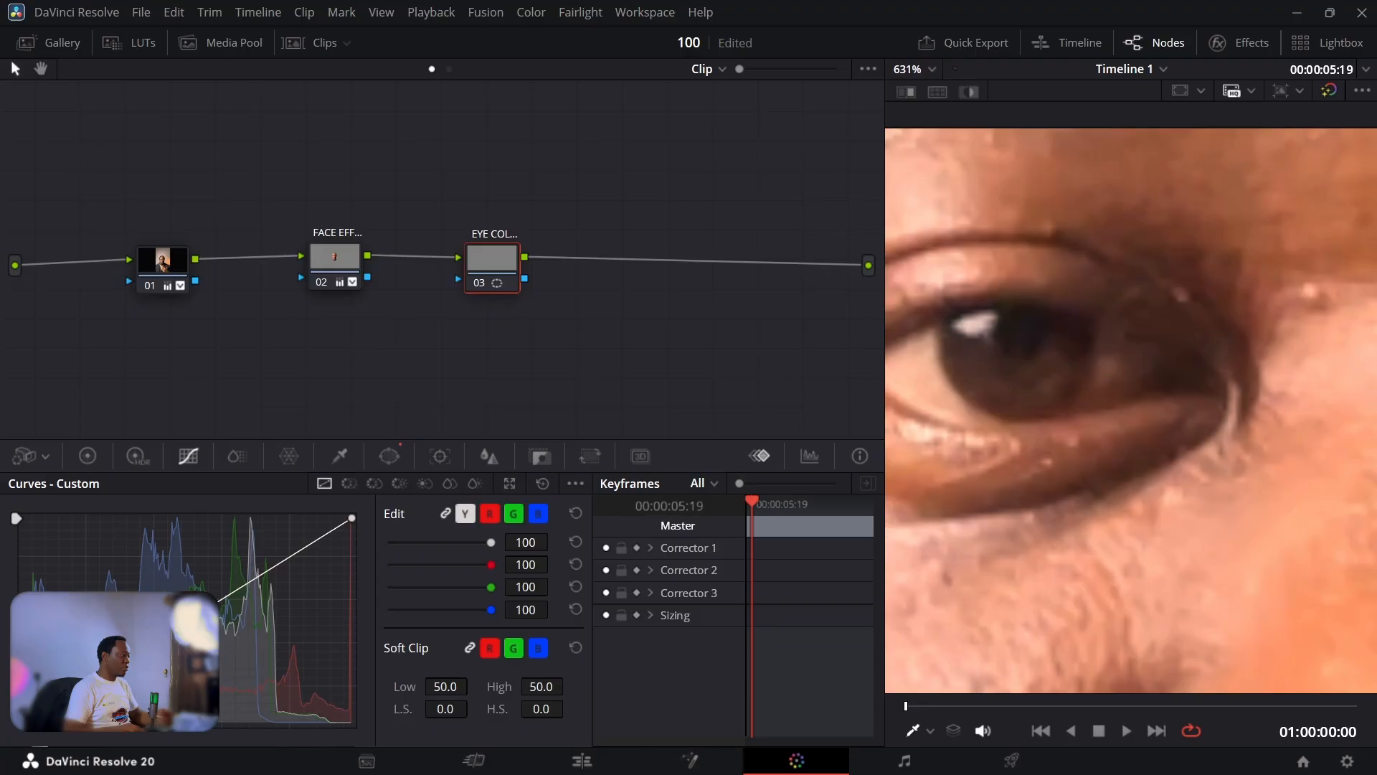
{"action": "left_click", "coordinate": [234, 604]}
{"action": "left_click", "coordinate": [244, 581]}
{"action": "left_click_drag", "start_coordinate": [177, 621], "coordinate": [176, 634]}
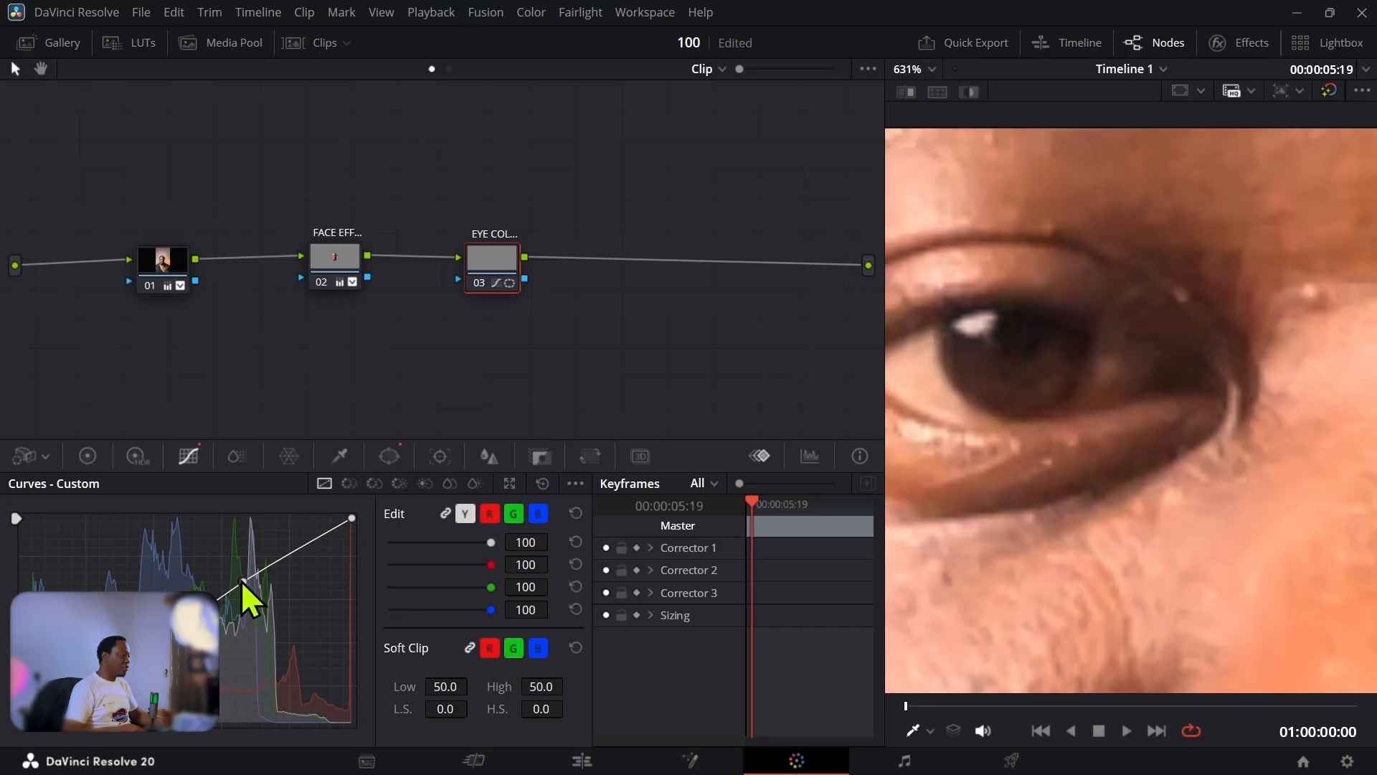
{"action": "left_click_drag", "start_coordinate": [241, 579], "coordinate": [237, 565]}
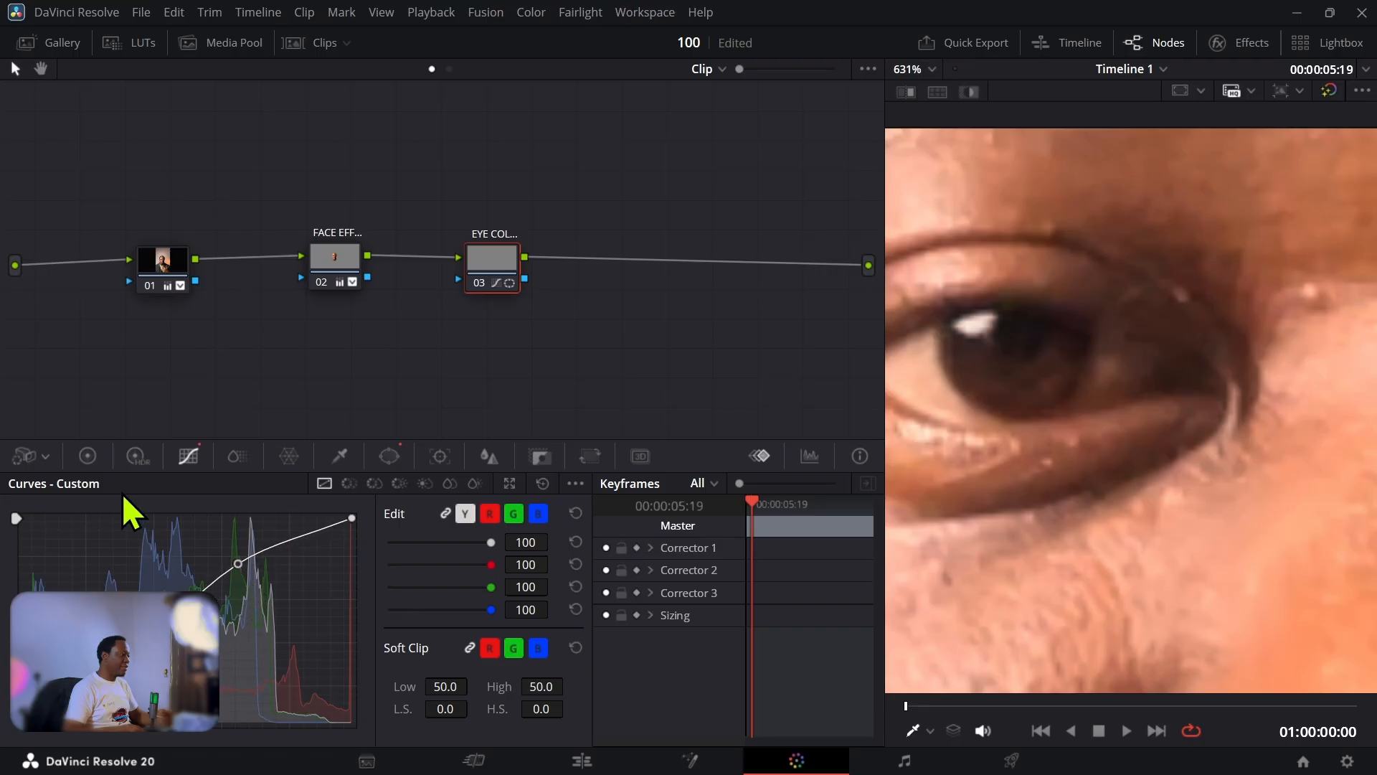
{"action": "scroll", "coordinate": [1185, 295], "scroll_direction": "down", "scroll_amount": 5}
{"action": "scroll", "coordinate": [1184, 301], "scroll_direction": "down", "scroll_amount": 1}
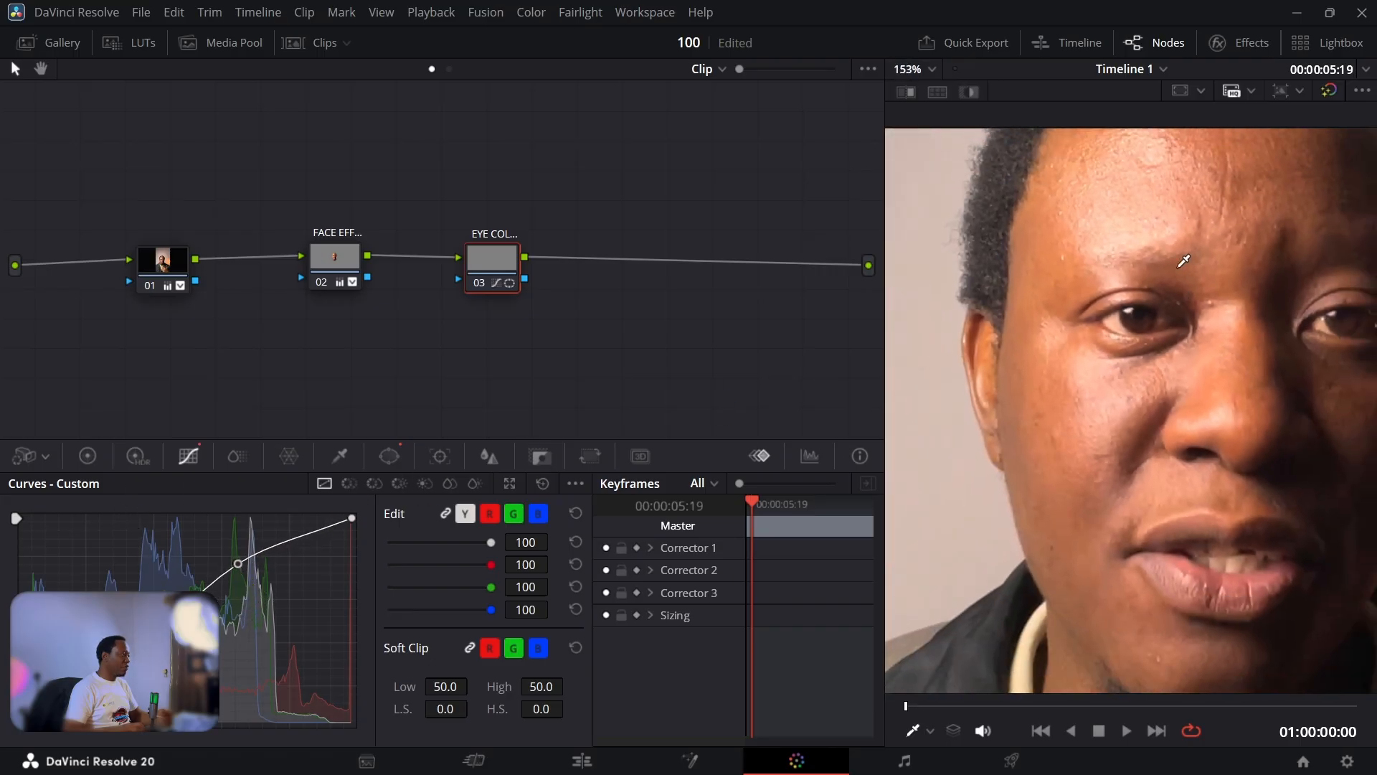
{"action": "left_click_drag", "start_coordinate": [1183, 289], "coordinate": [1087, 287]}
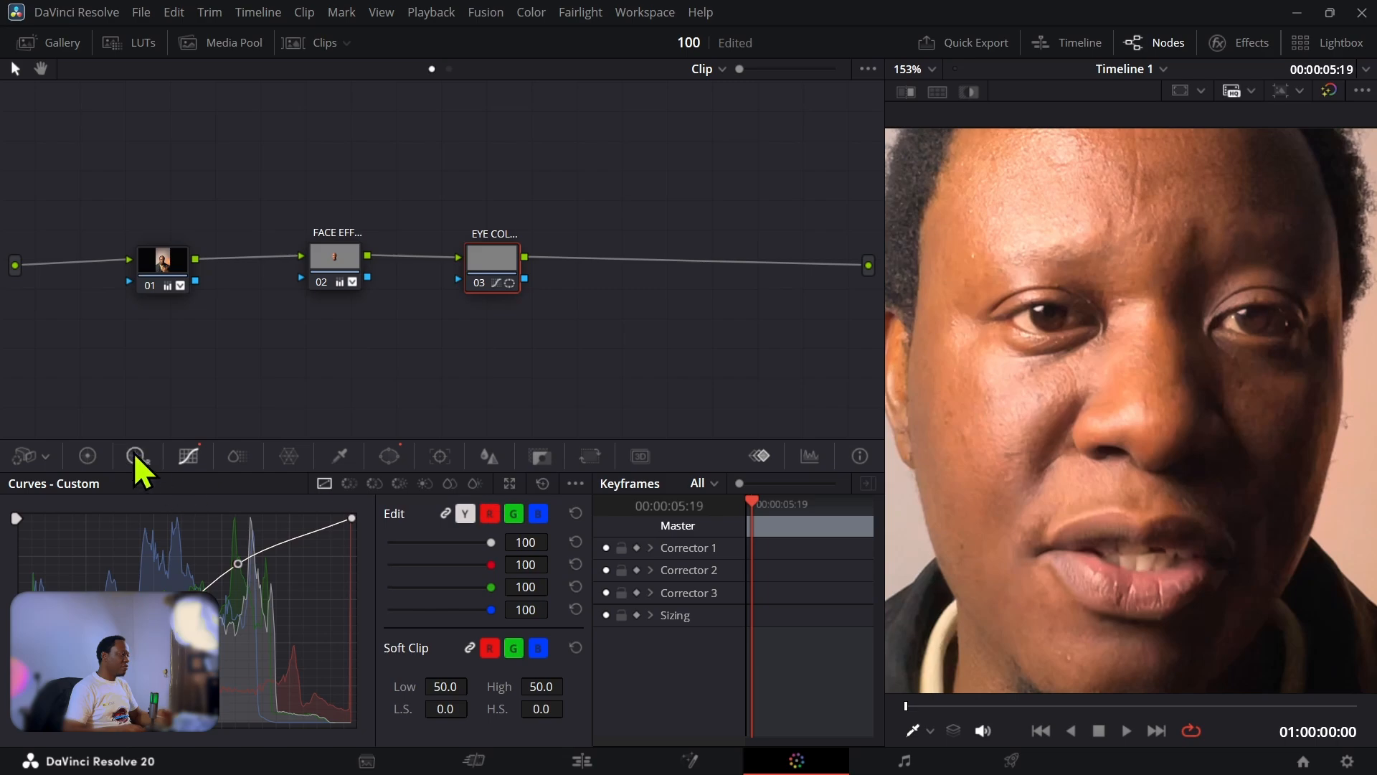
Tint the iris purplish by shifting the Gamma color balance slightly, with green at -0.01 and blue at 0.03.
{"action": "left_click", "coordinate": [89, 457]}
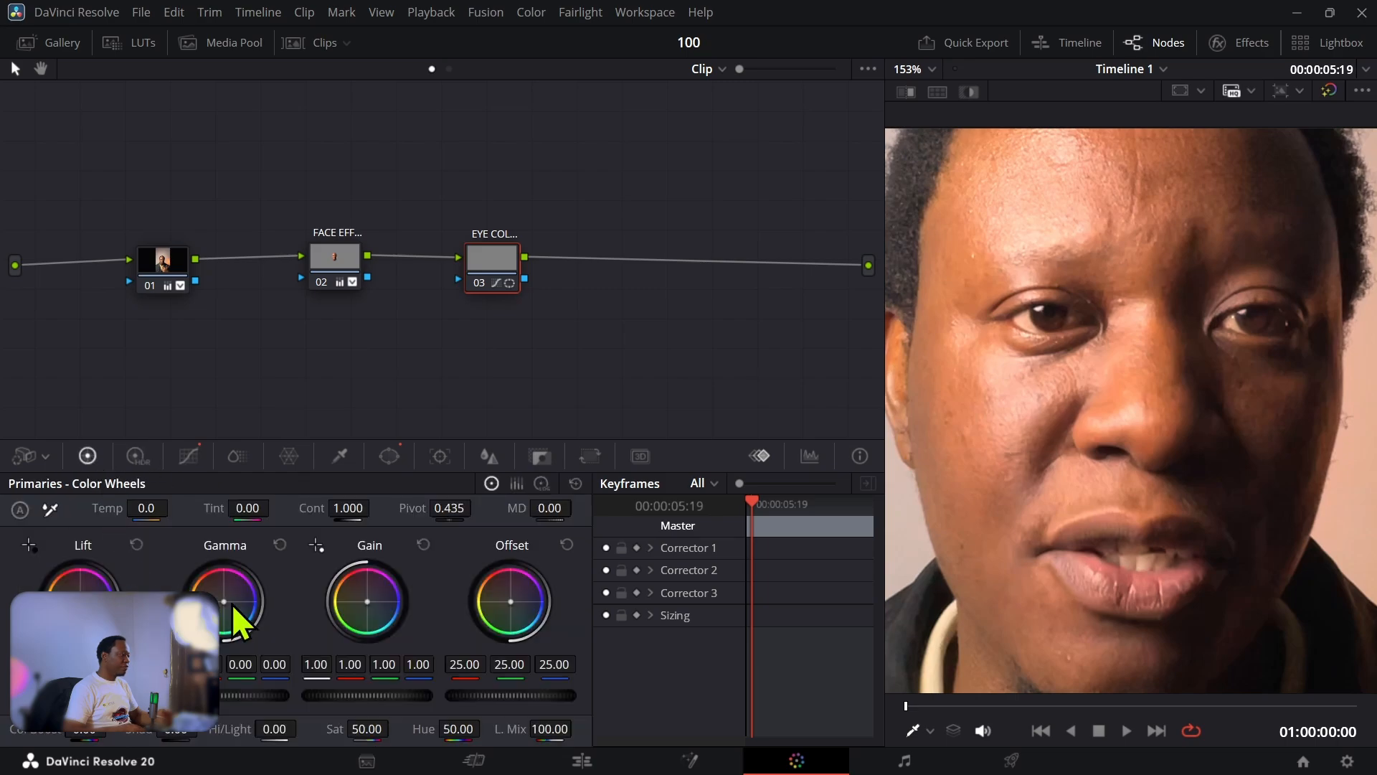
{"action": "left_click_drag", "start_coordinate": [224, 600], "coordinate": [225, 598]}
{"action": "left_click_drag", "start_coordinate": [228, 597], "coordinate": [228, 597]}
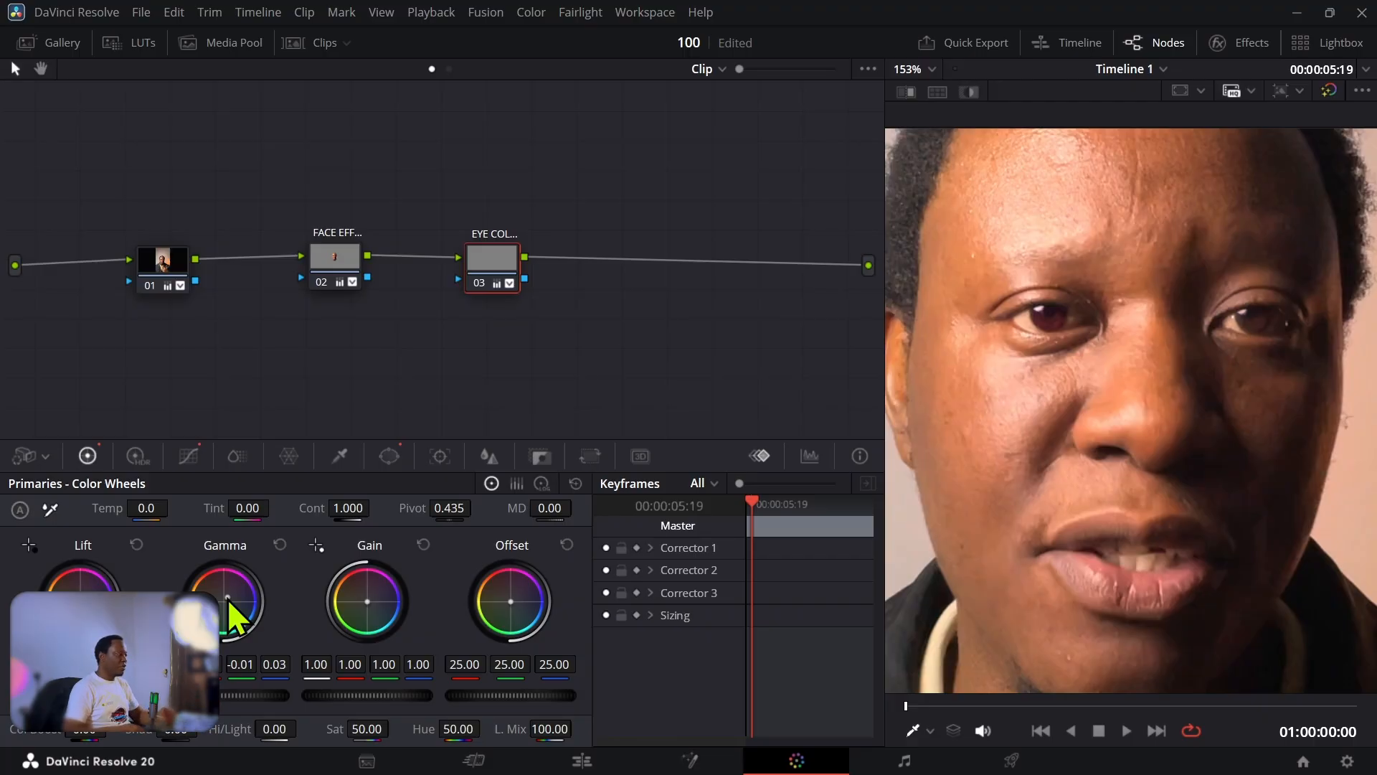
Set the eye window's opacity to 70 and view the tinted eye with the face effect node selected.
{"action": "left_click", "coordinate": [394, 452]}
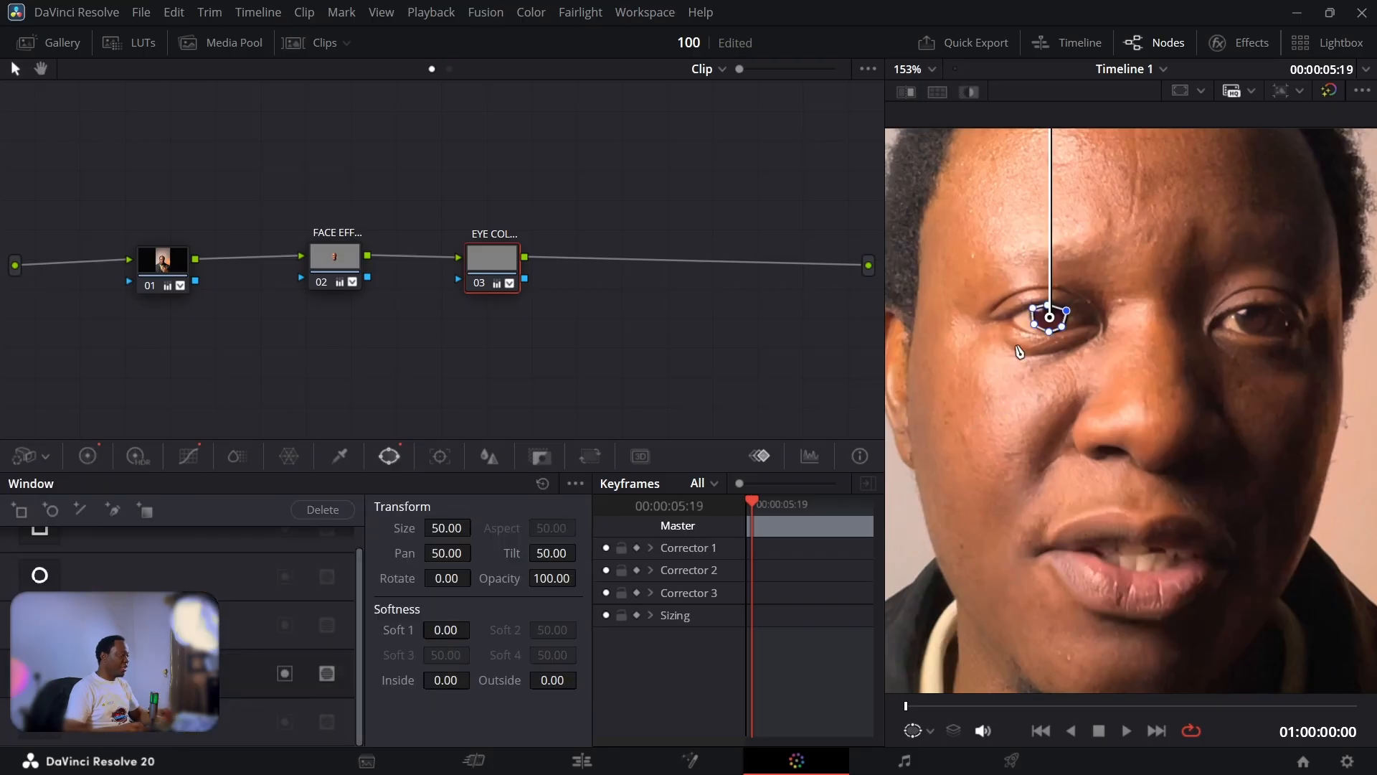
{"action": "scroll", "coordinate": [1012, 344], "scroll_direction": "up", "scroll_amount": 2}
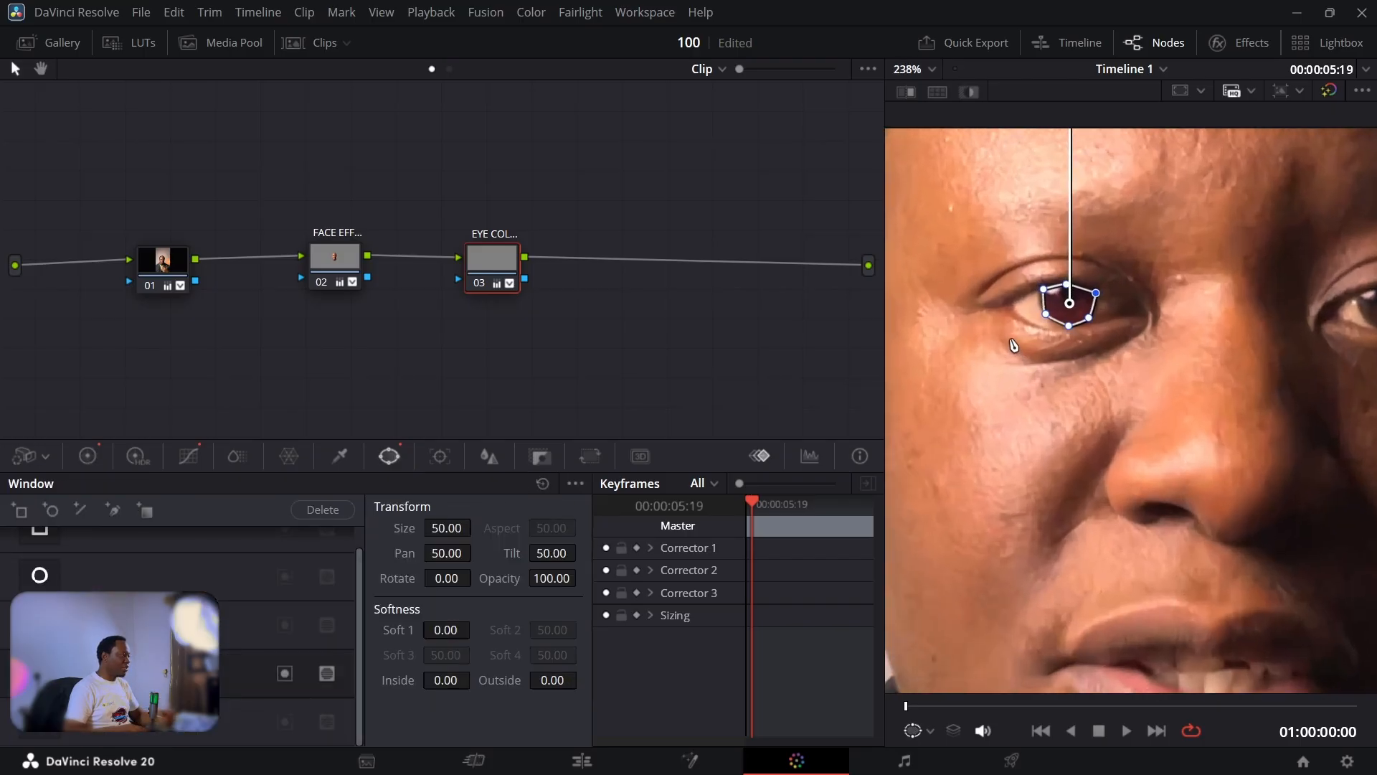
{"action": "left_click", "coordinate": [547, 578]}
{"action": "type", "text": "70"}
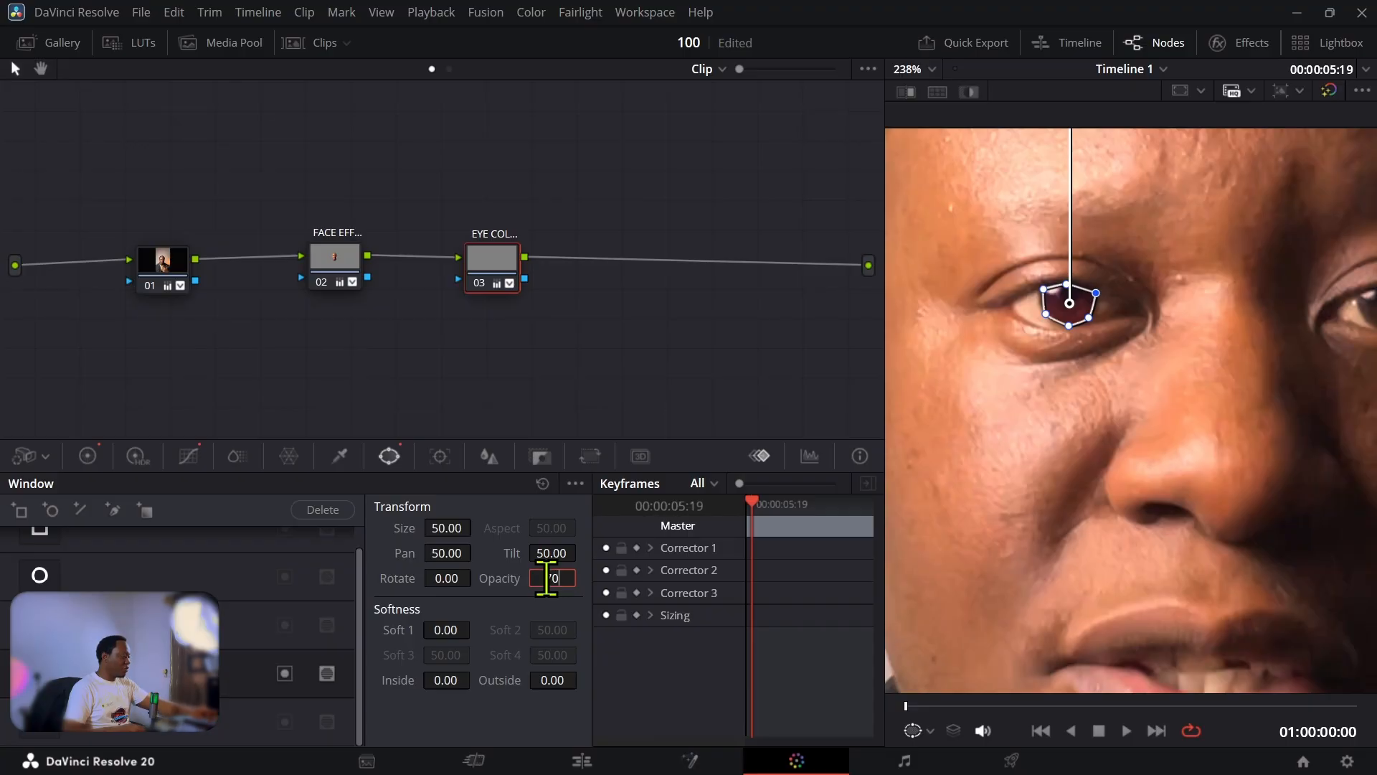
{"action": "key", "text": "Return"}
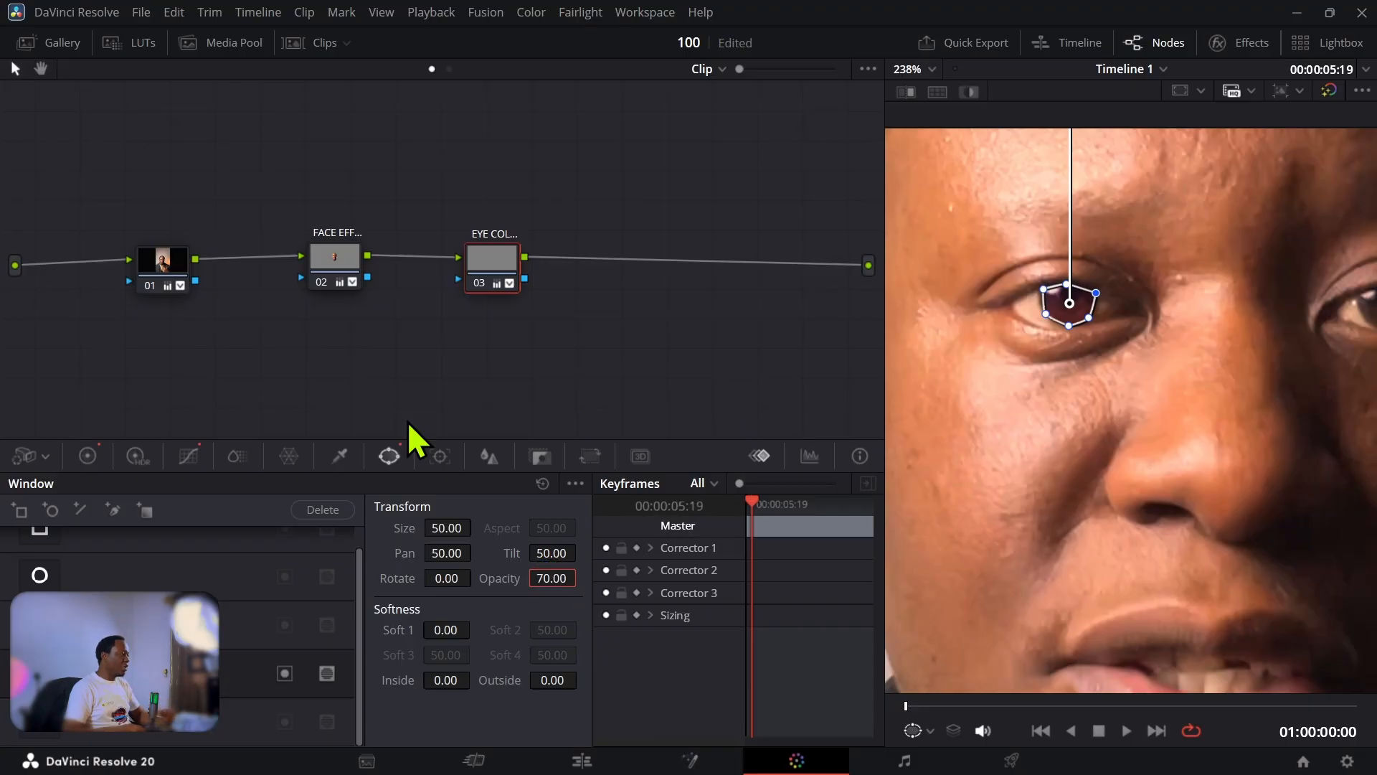
{"action": "left_click", "coordinate": [343, 250]}
{"action": "scroll", "coordinate": [1052, 396], "scroll_direction": "down", "scroll_amount": 5}
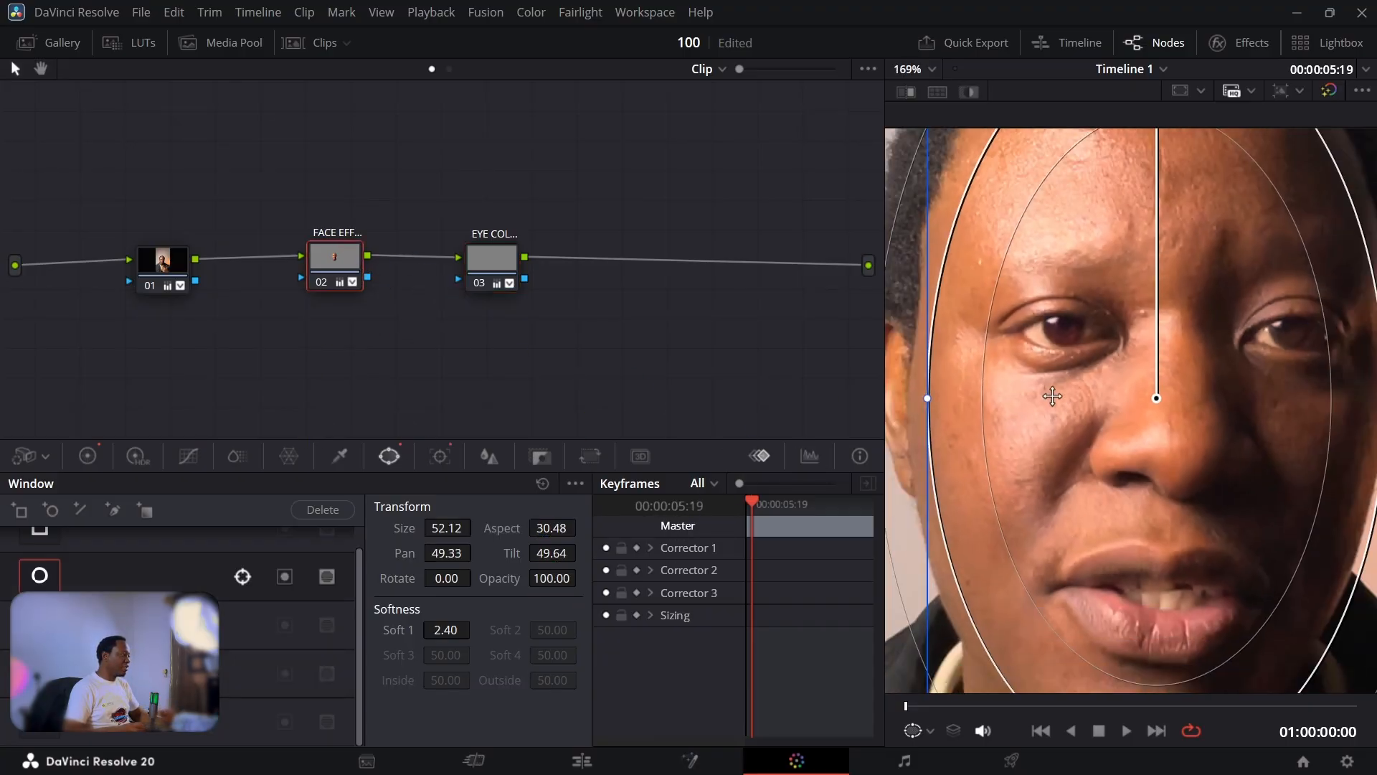
{"action": "scroll", "coordinate": [1052, 396], "scroll_direction": "up", "scroll_amount": 4}
Set the opacity of the curve window on the EYE COLOR CHANGE node to 50.
{"action": "left_click", "coordinate": [495, 265]}
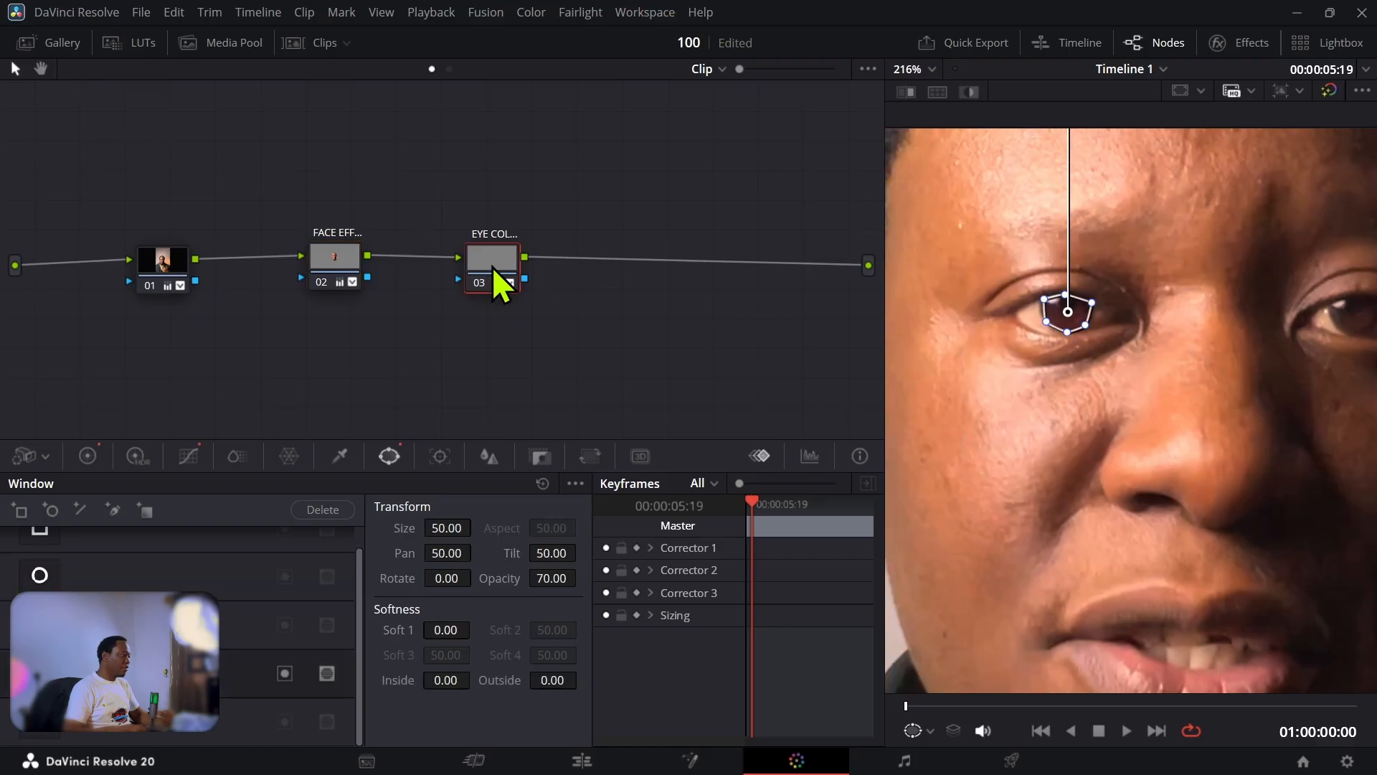
{"action": "left_click", "coordinate": [553, 578]}
{"action": "type", "text": "5"}
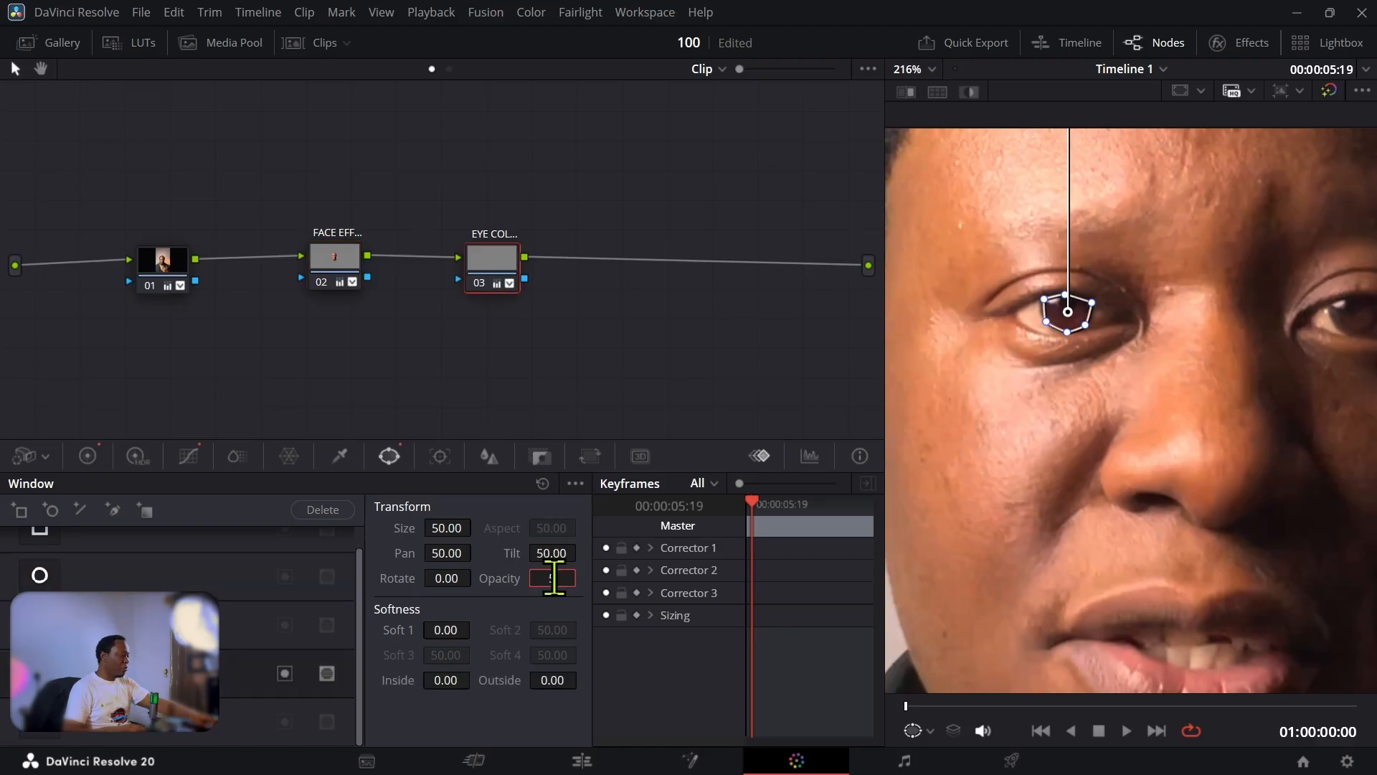
{"action": "type", "text": "0"}
{"action": "key", "text": "Return"}
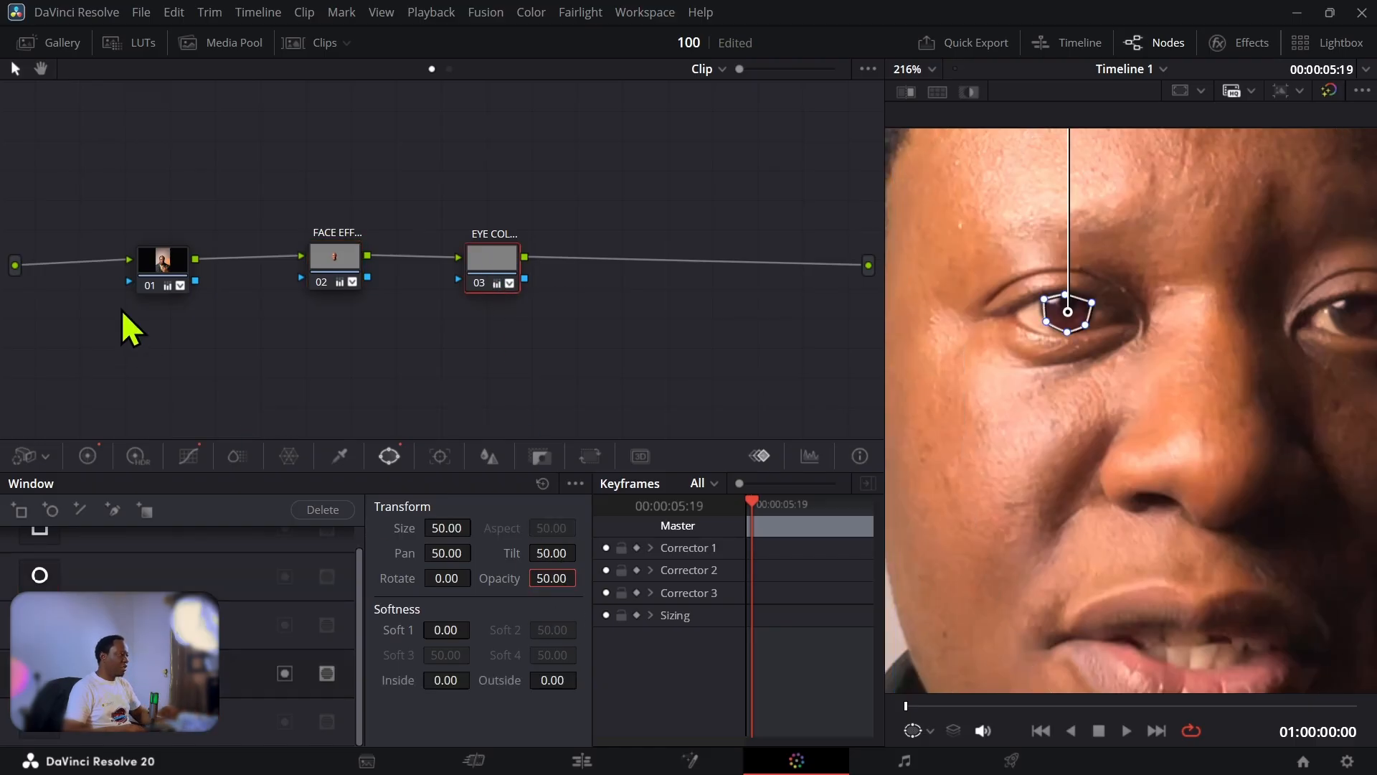
Switch between the face effect and EYE COLOR CHANGE nodes to examine the eye tint without the window outline.
{"action": "left_click", "coordinate": [346, 252]}
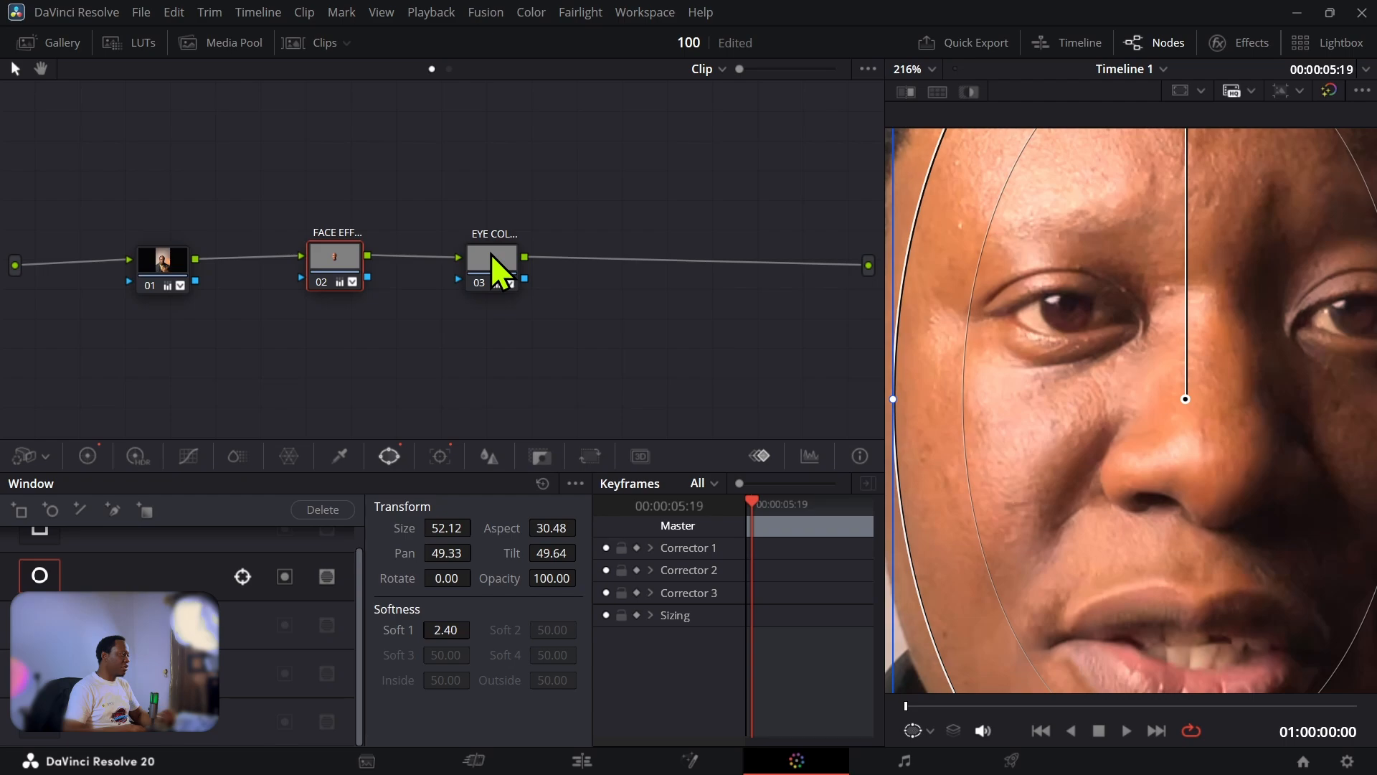
{"action": "left_click", "coordinate": [491, 253]}
{"action": "left_click", "coordinate": [310, 264]}
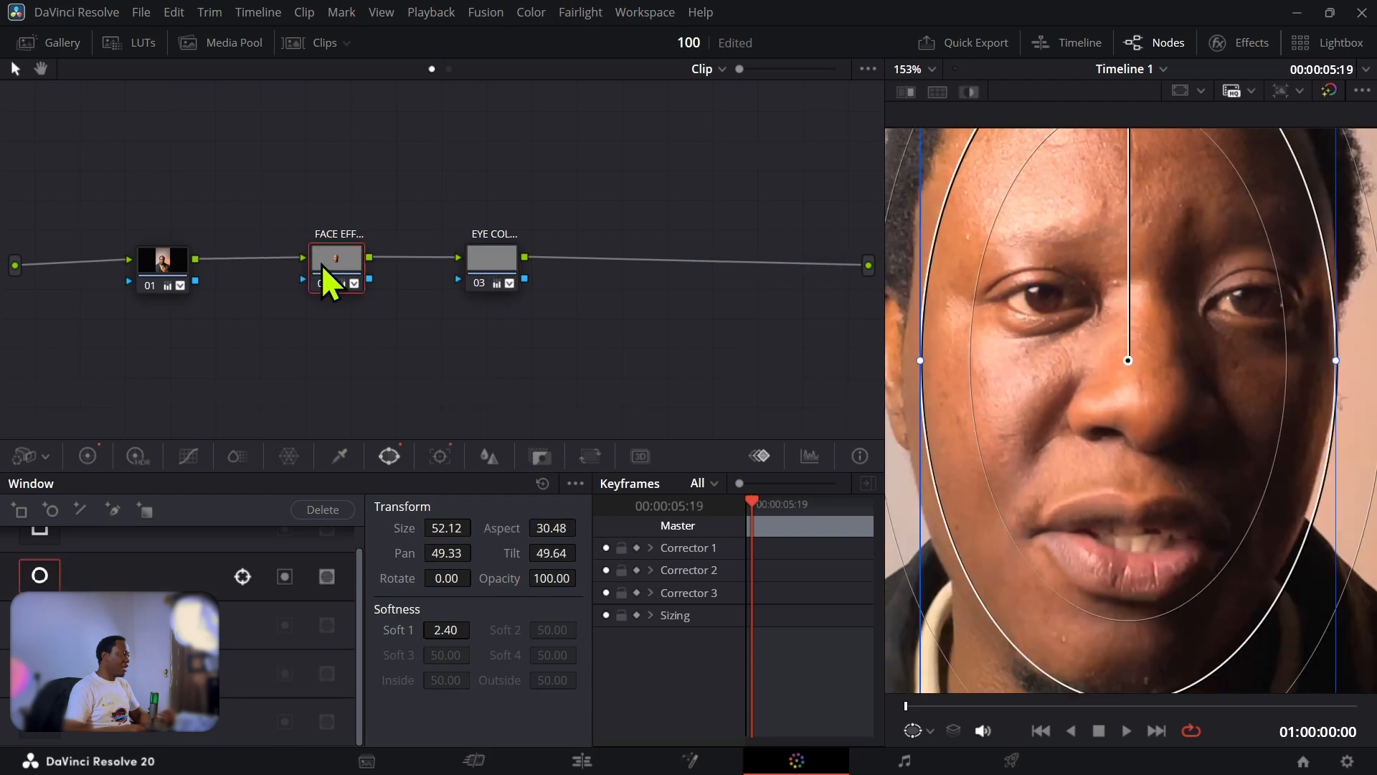
Track the eye window forward from the clip's first frame on the EYE COLOR CHANGE node.
{"action": "left_click", "coordinate": [488, 276]}
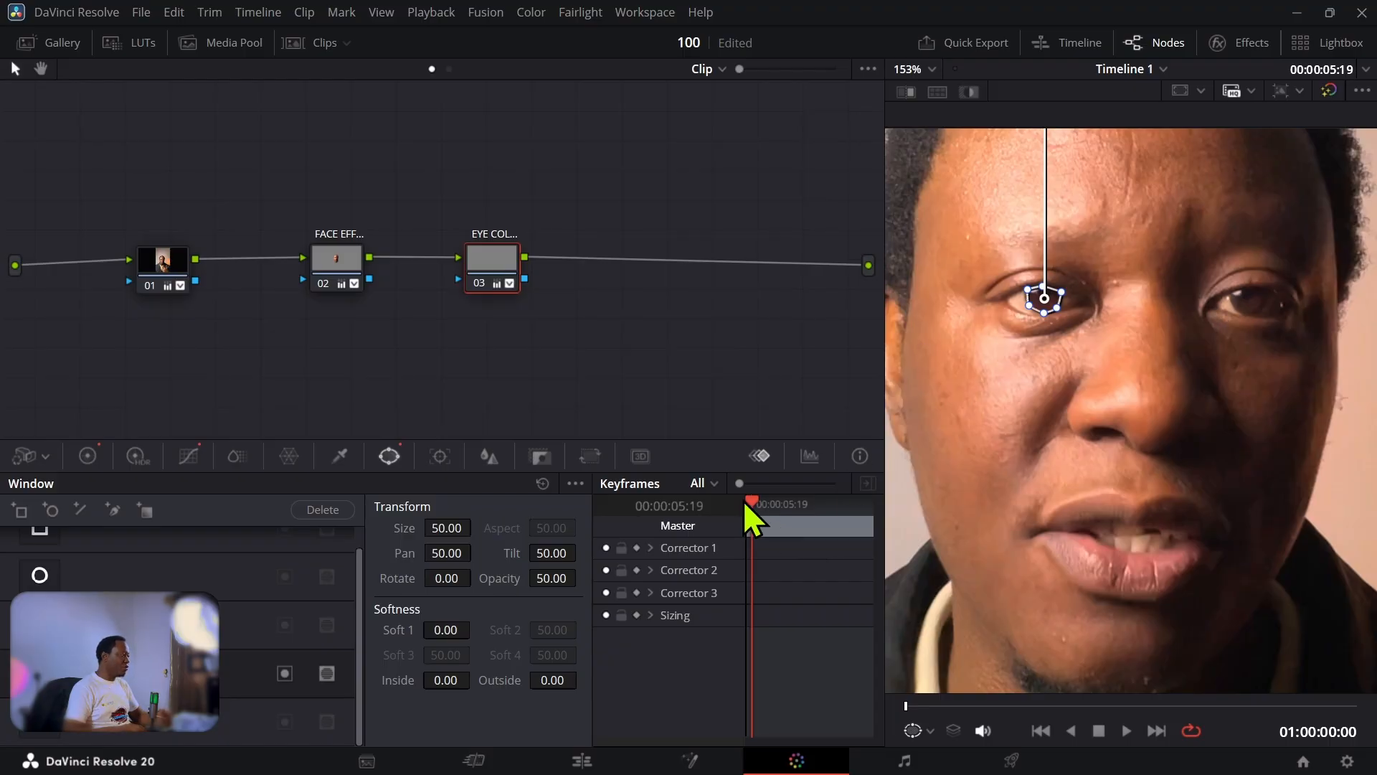
{"action": "left_click", "coordinate": [440, 457]}
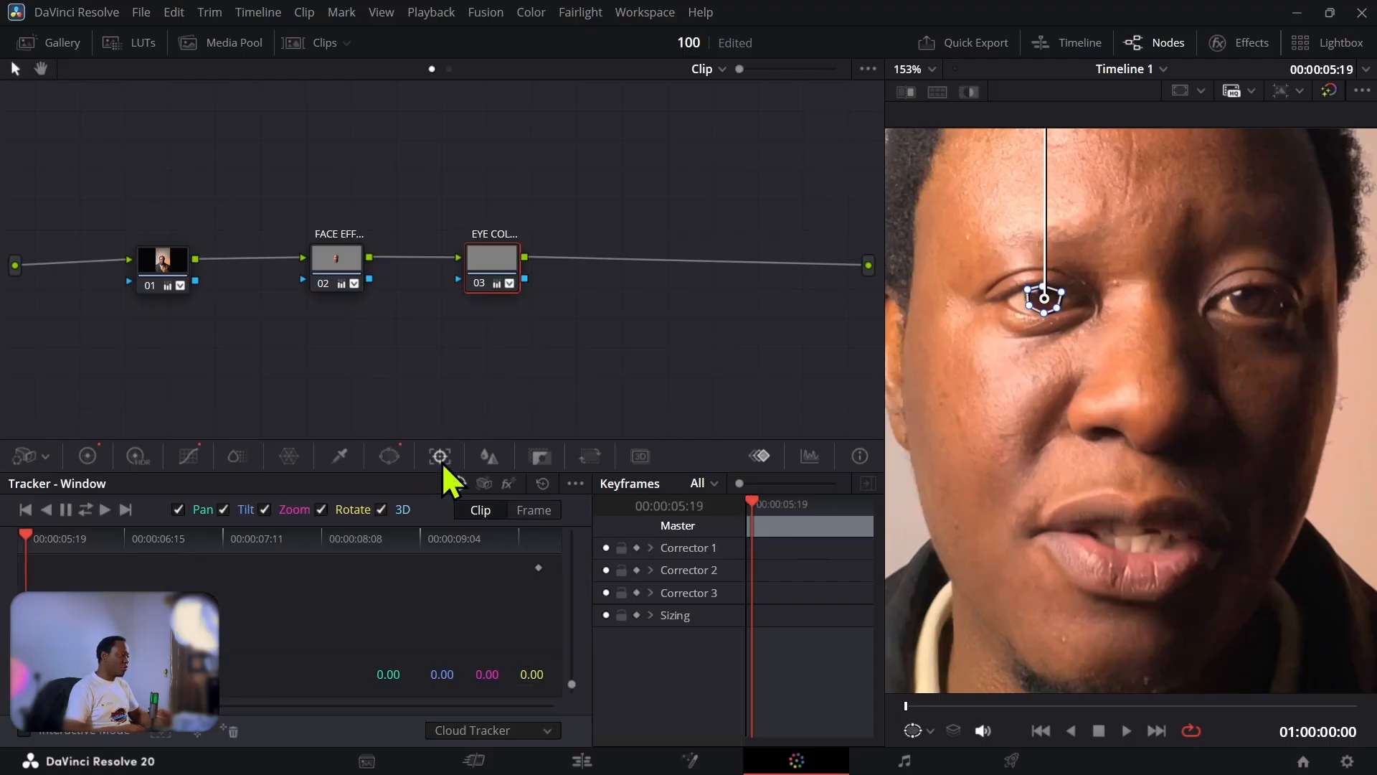
{"action": "left_click", "coordinate": [104, 509]}
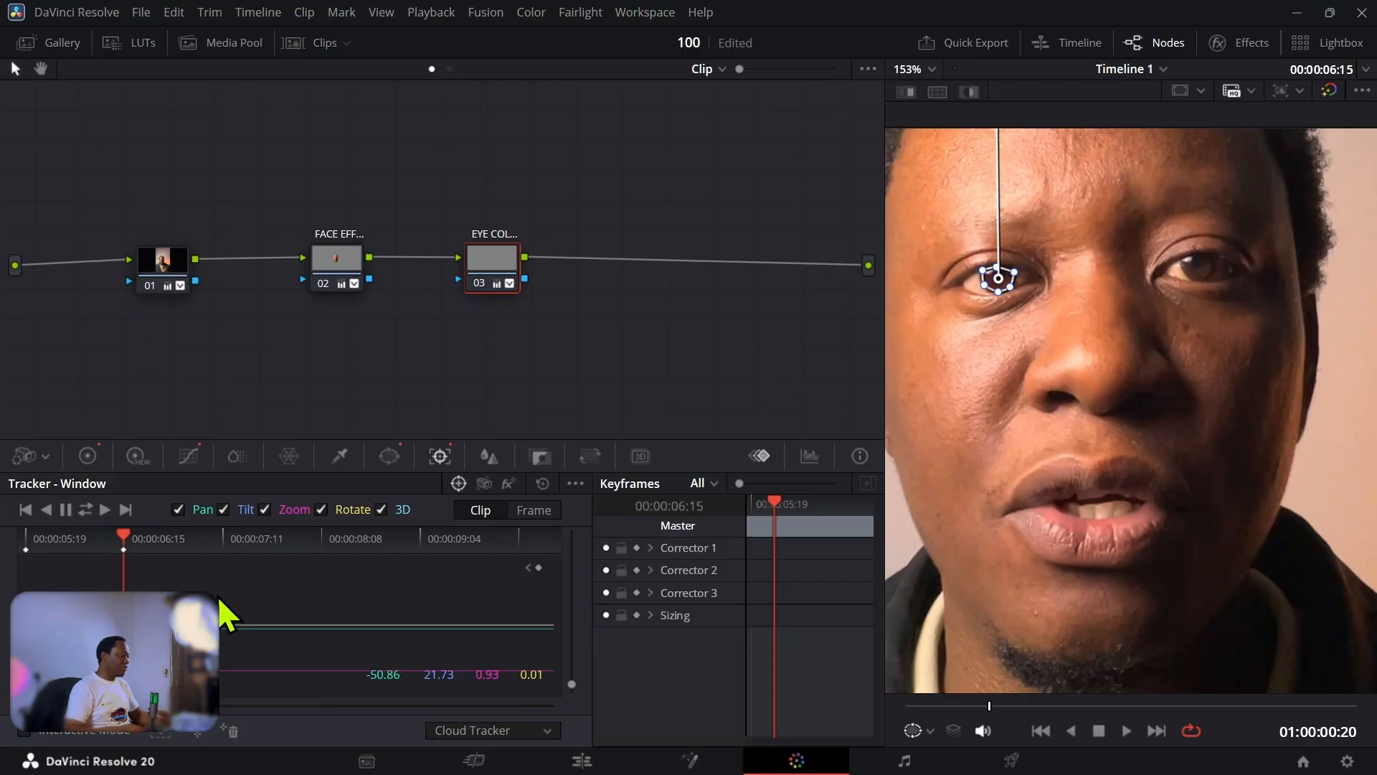
Scrub through the eye window's track to examine where it stops following the iris.
{"action": "left_click_drag", "start_coordinate": [130, 540], "coordinate": [13, 539]}
{"action": "left_click_drag", "start_coordinate": [171, 546], "coordinate": [556, 544]}
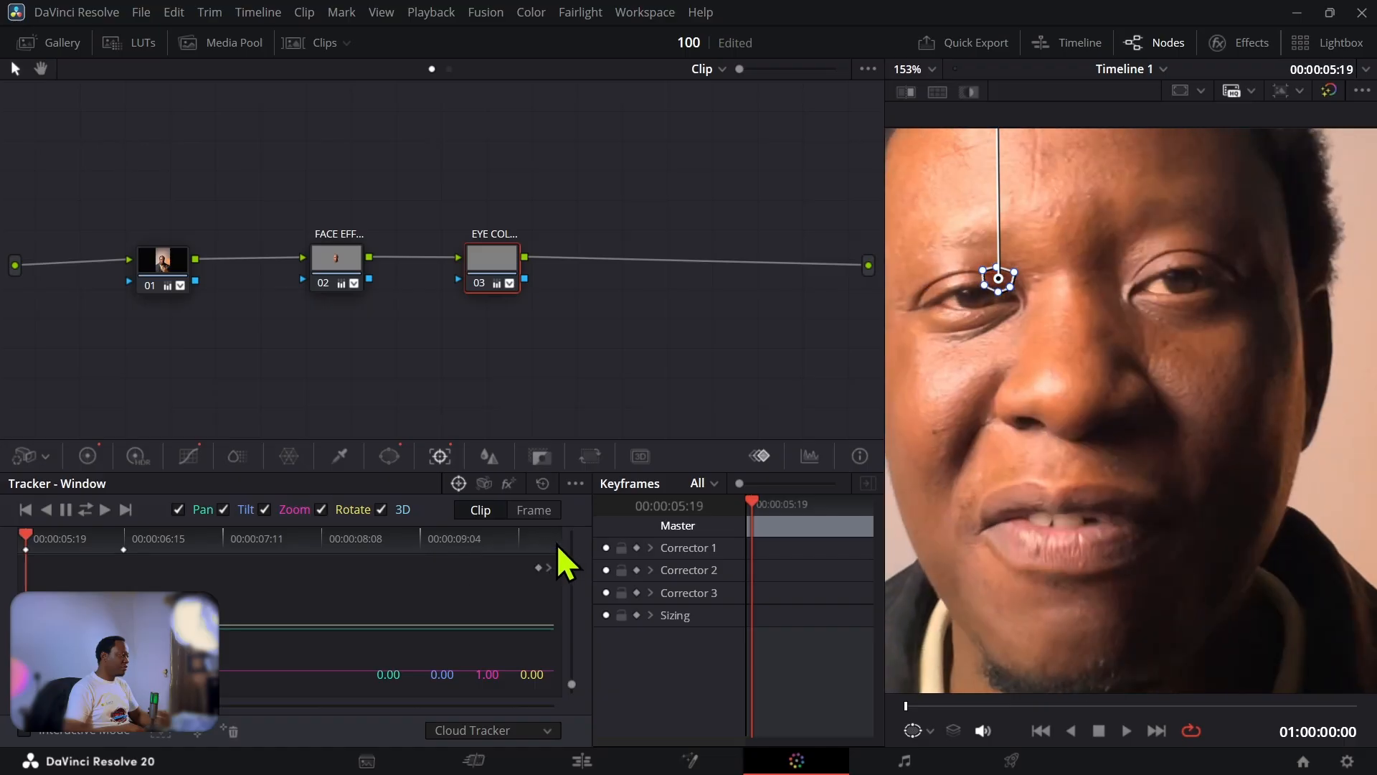
{"action": "left_click_drag", "start_coordinate": [250, 539], "coordinate": [132, 537]}
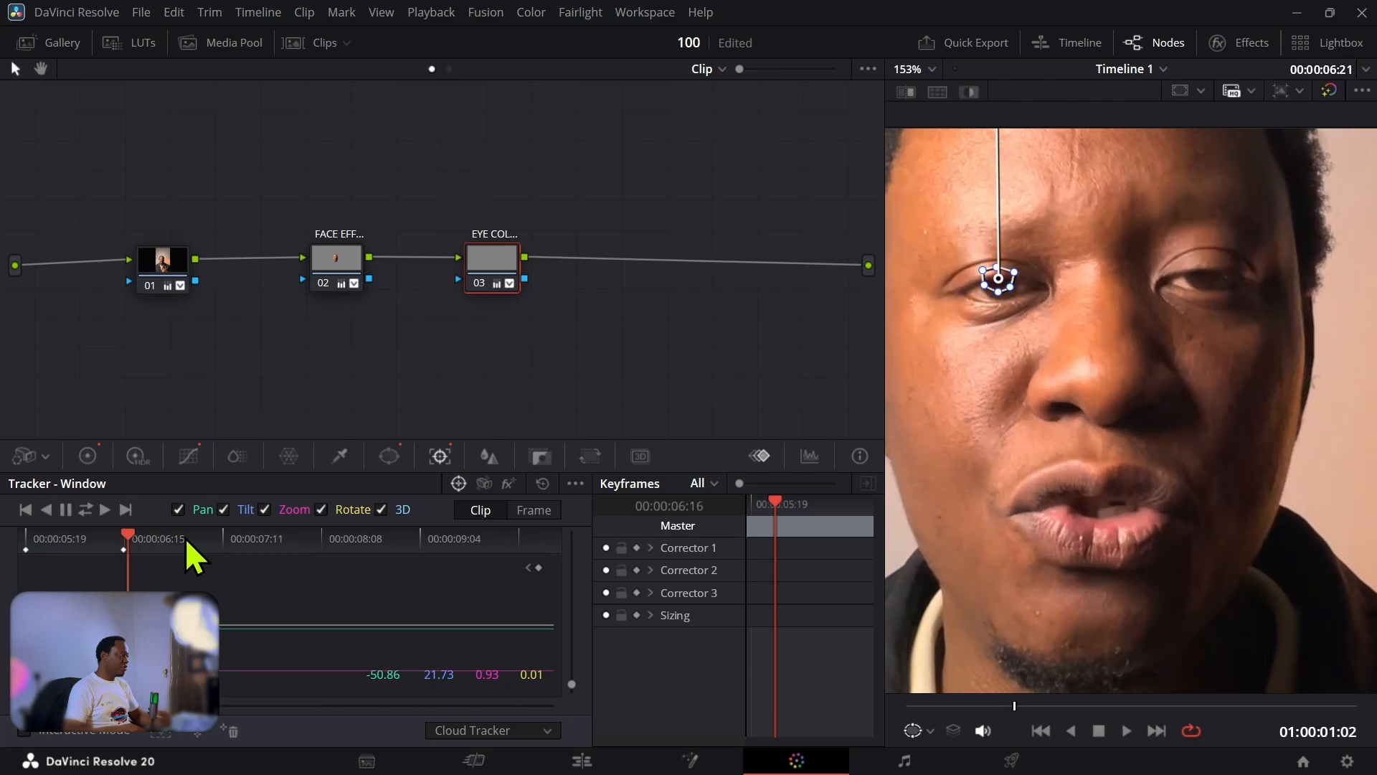
{"action": "left_click", "coordinate": [184, 535]}
{"action": "left_click", "coordinate": [127, 534]}
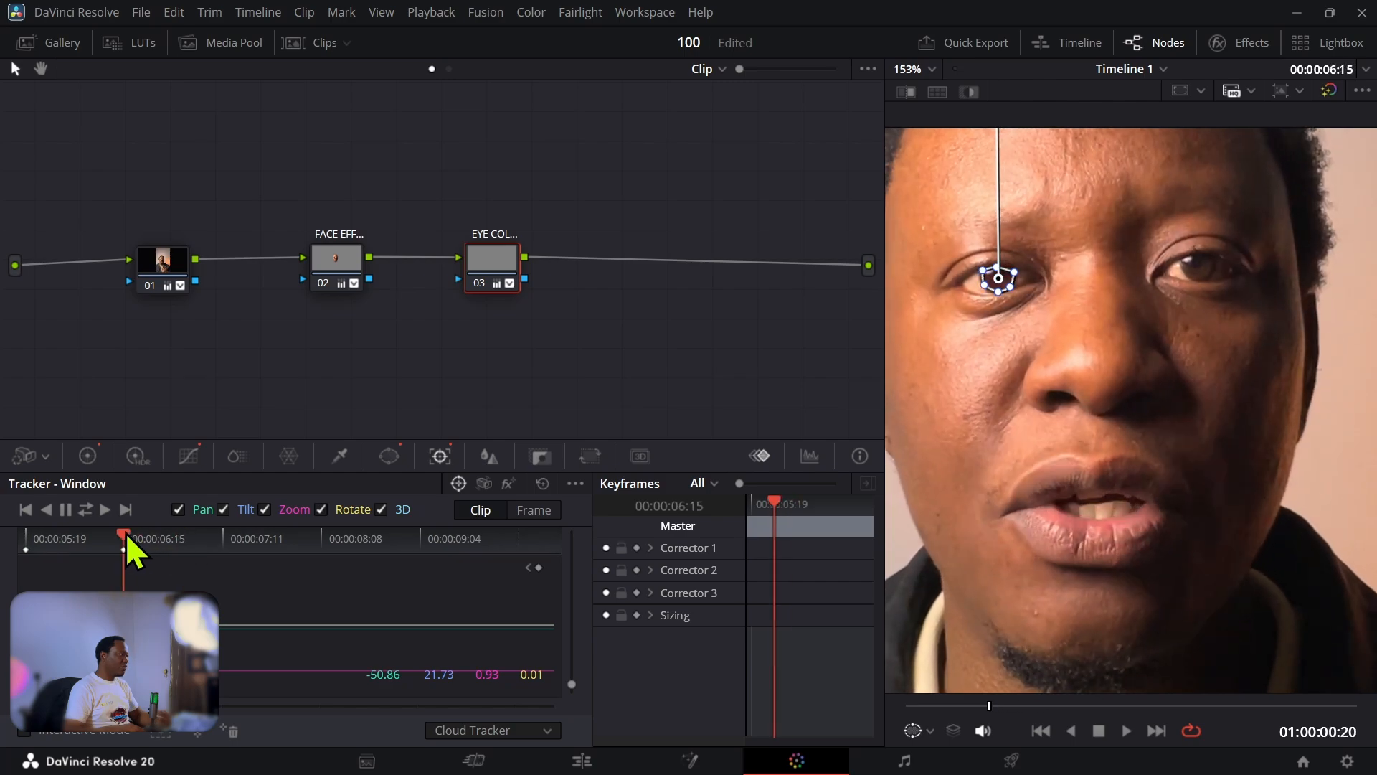
{"action": "left_click_drag", "start_coordinate": [127, 534], "coordinate": [123, 532]}
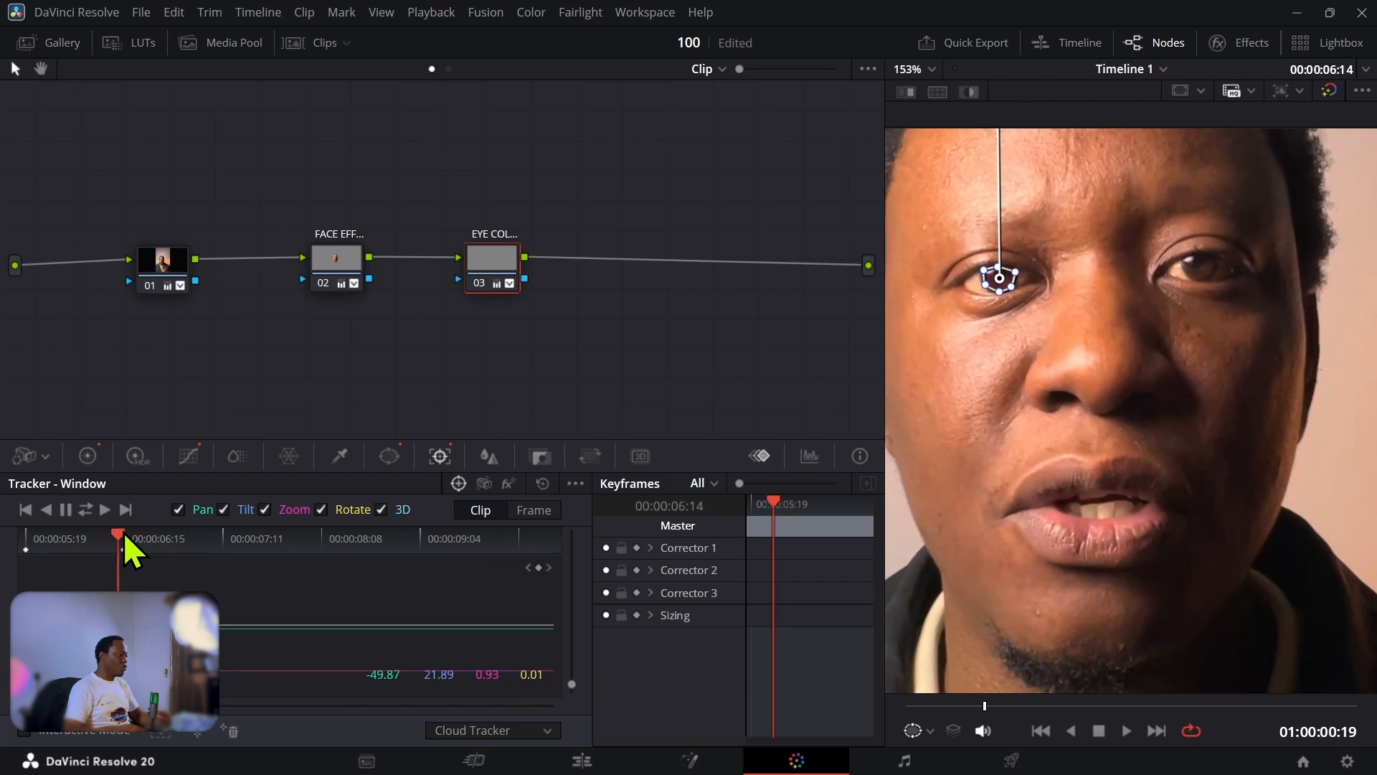
Switch the window tracker to Frame mode and step through the frames around the end of the track to examine the window's fit.
{"action": "left_click", "coordinate": [534, 517]}
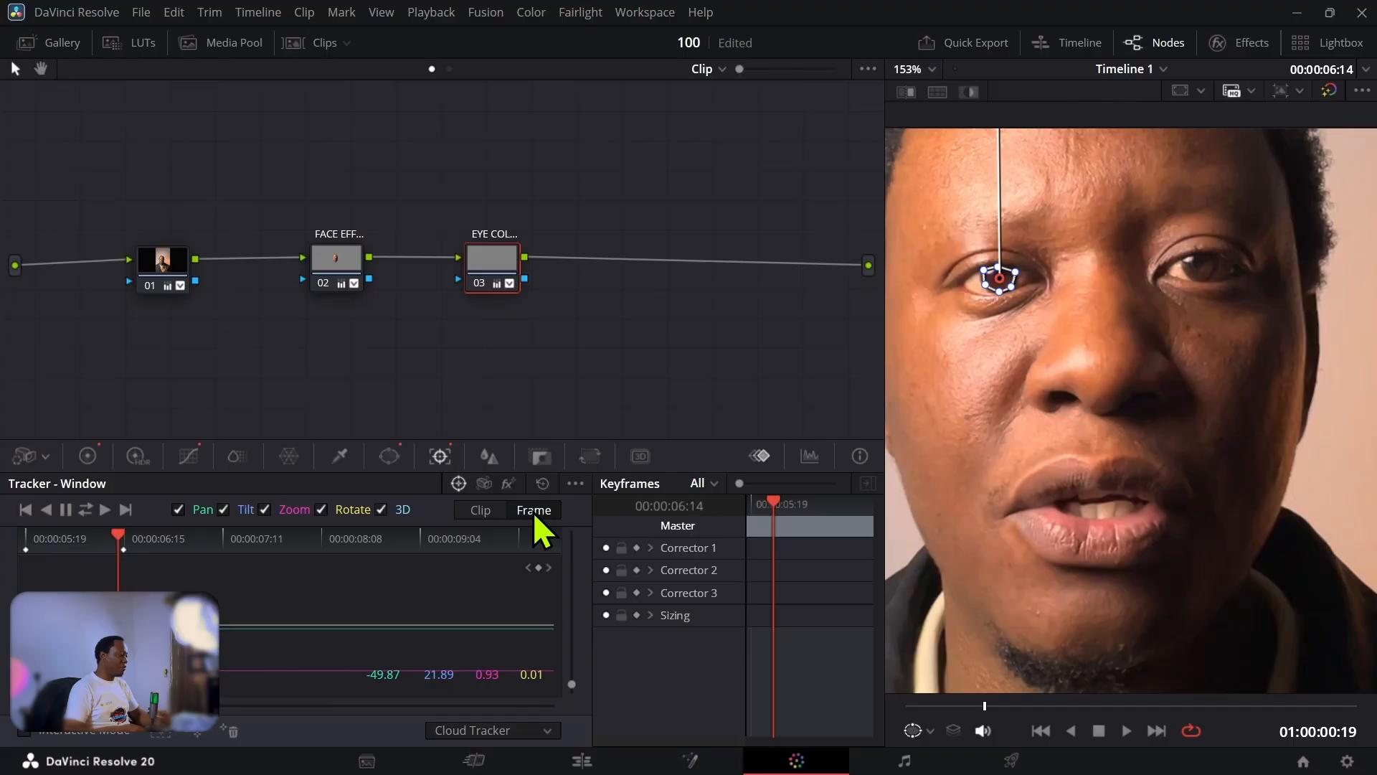
{"action": "key", "text": "Right"}
{"action": "key", "text": "Right"}
{"action": "key", "text": "Right"}
{"action": "key", "text": "Right"}
{"action": "key", "text": "Right"}
{"action": "key", "text": "Right"}
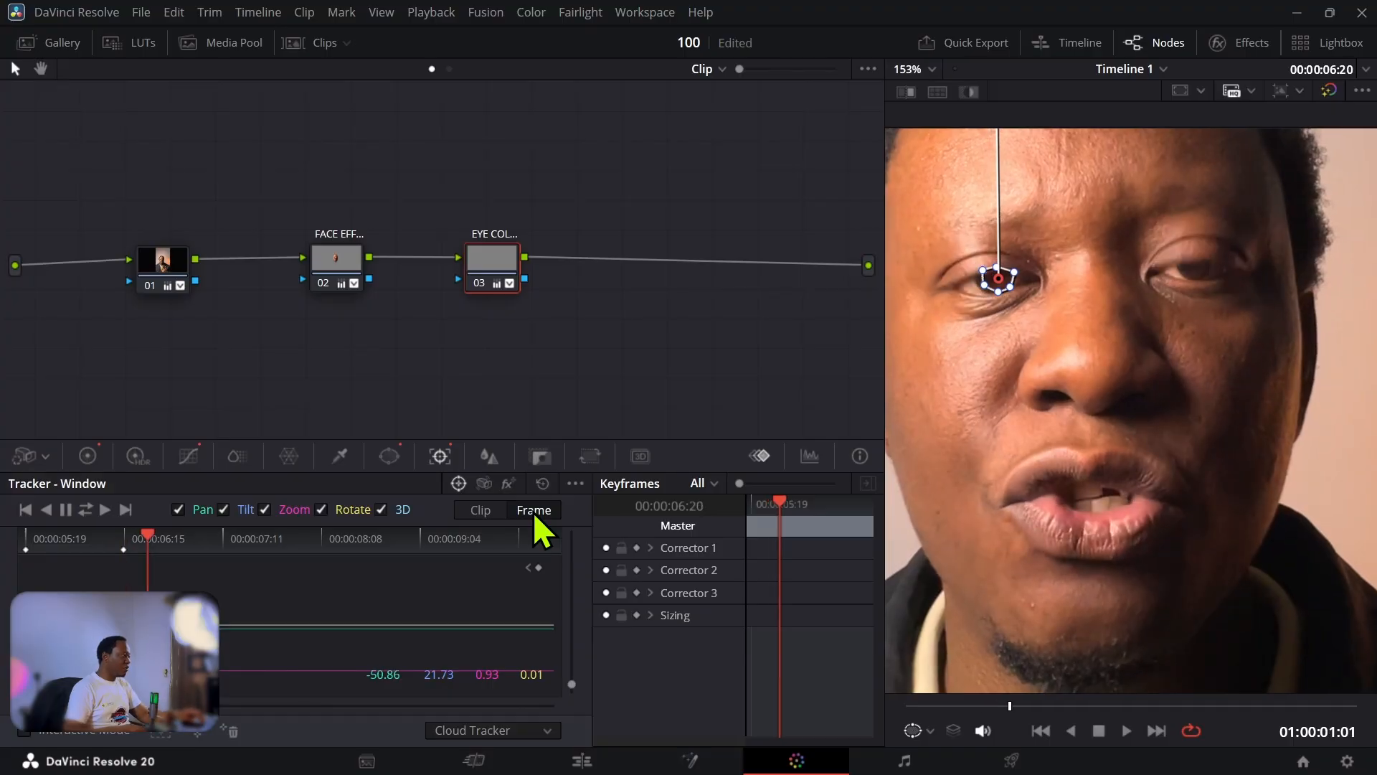
{"action": "key", "text": "Right"}
{"action": "scroll", "coordinate": [971, 222], "scroll_direction": "up", "scroll_amount": 4}
{"action": "key", "text": "Left"}
{"action": "key", "text": "Left"}
{"action": "key", "text": "Left"}
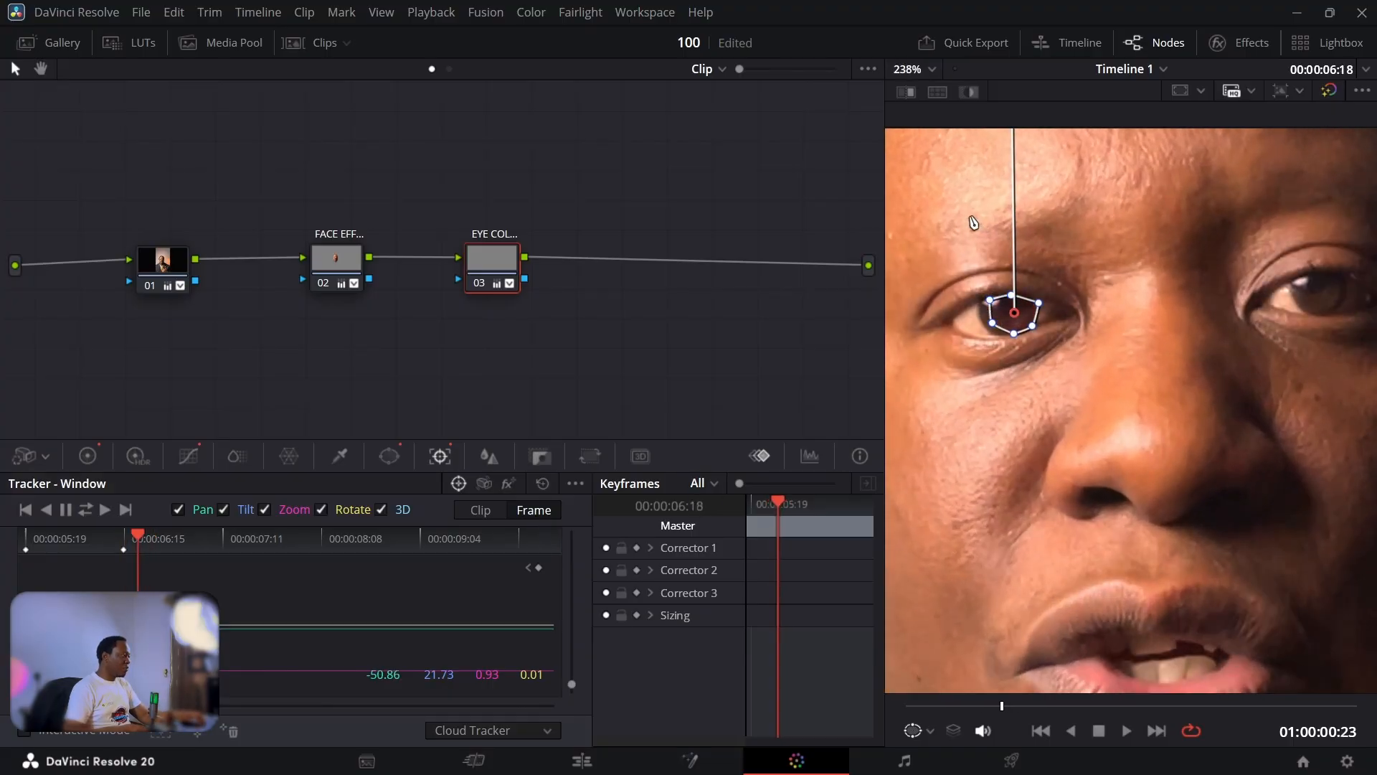
{"action": "key", "text": "Left"}
{"action": "key", "text": "Left"}
{"action": "key", "text": "Left"}
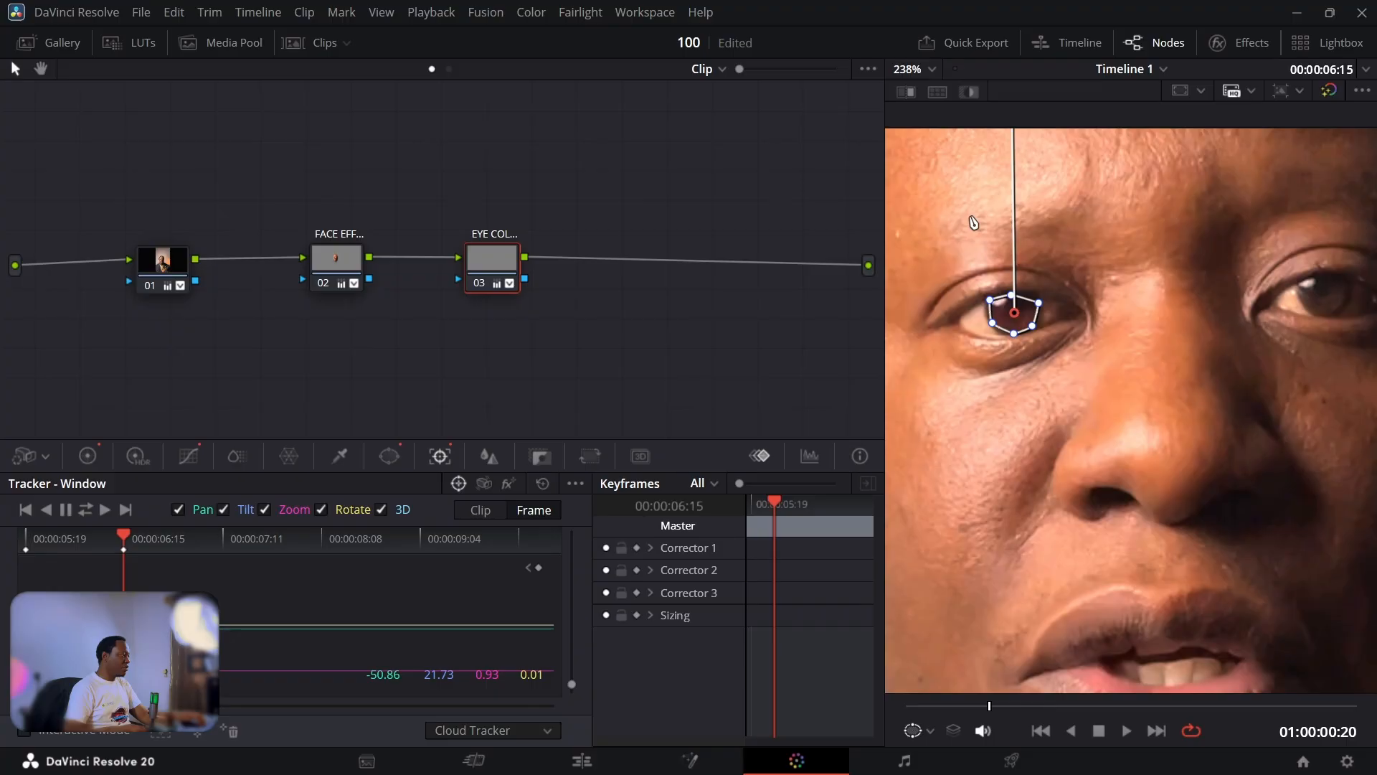
Reposition the eye window over the iris frame by frame from 00:00:06:16 to 00:00:06:20.
{"action": "key", "text": "Right"}
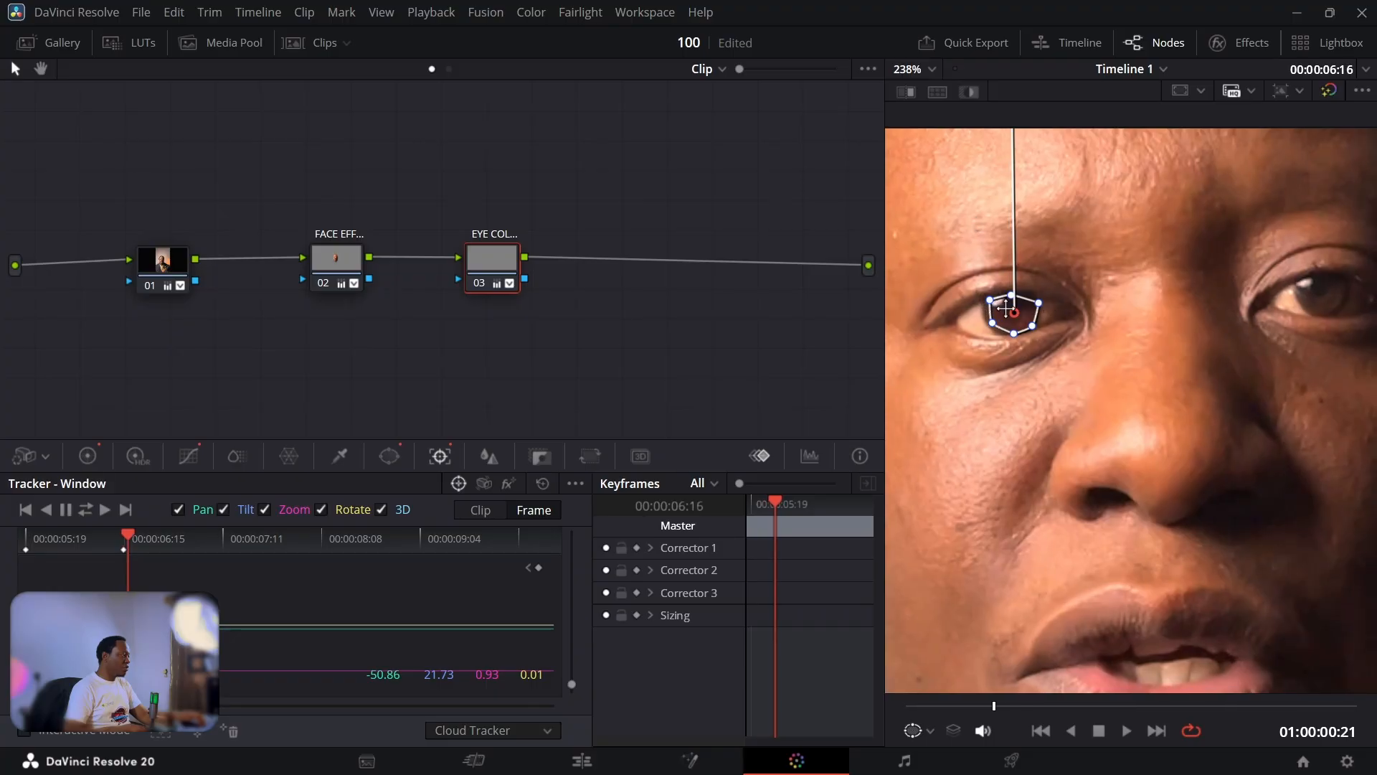
{"action": "scroll", "coordinate": [1007, 308], "scroll_direction": "up", "scroll_amount": 4}
{"action": "key", "text": "Right"}
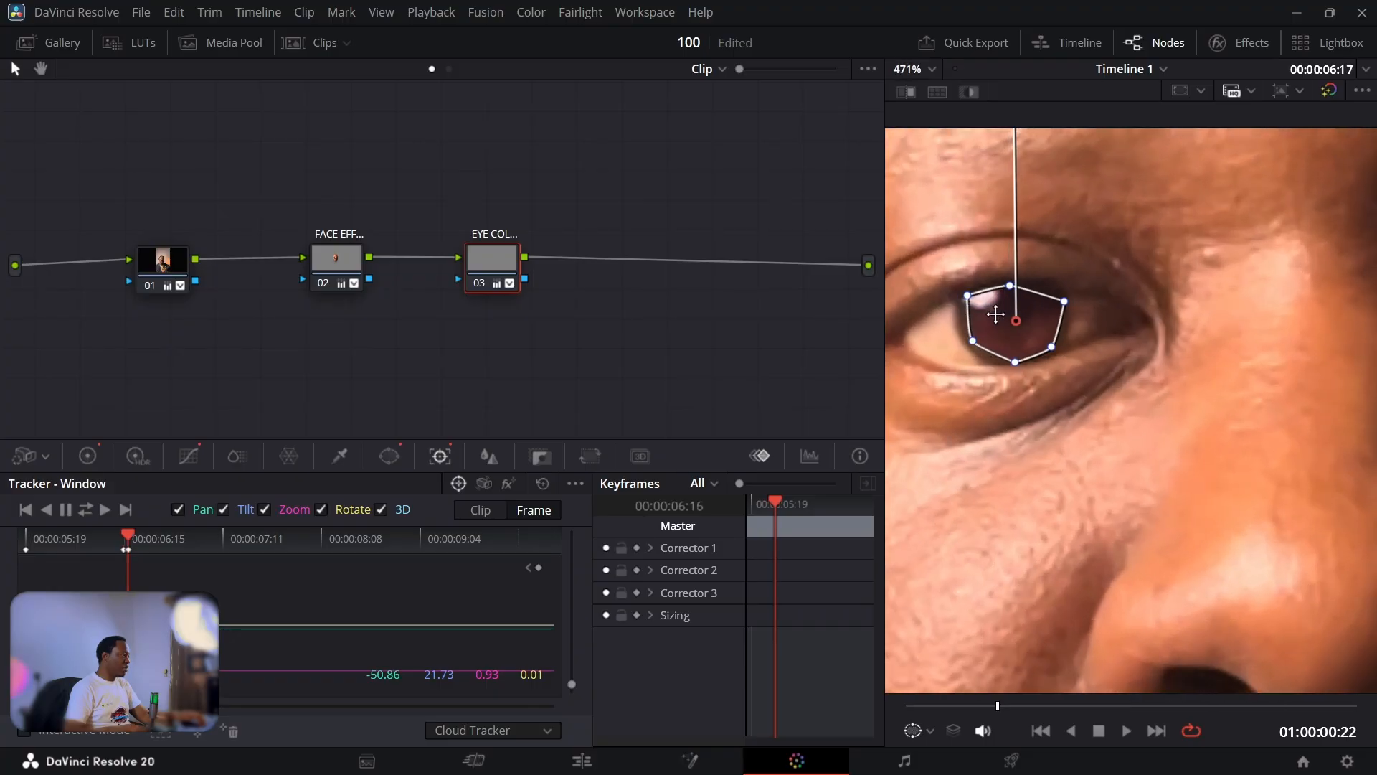
{"action": "mouse_move", "coordinate": [995, 314]}
{"action": "left_mouse_down"}
{"action": "mouse_move", "coordinate": [982, 319]}
{"action": "mouse_move", "coordinate": [999, 291]}
{"action": "mouse_move", "coordinate": [1003, 302]}
{"action": "left_mouse_up"}
{"action": "key", "text": "Right"}
{"action": "key", "text": "Right"}
{"action": "key", "text": "Right"}
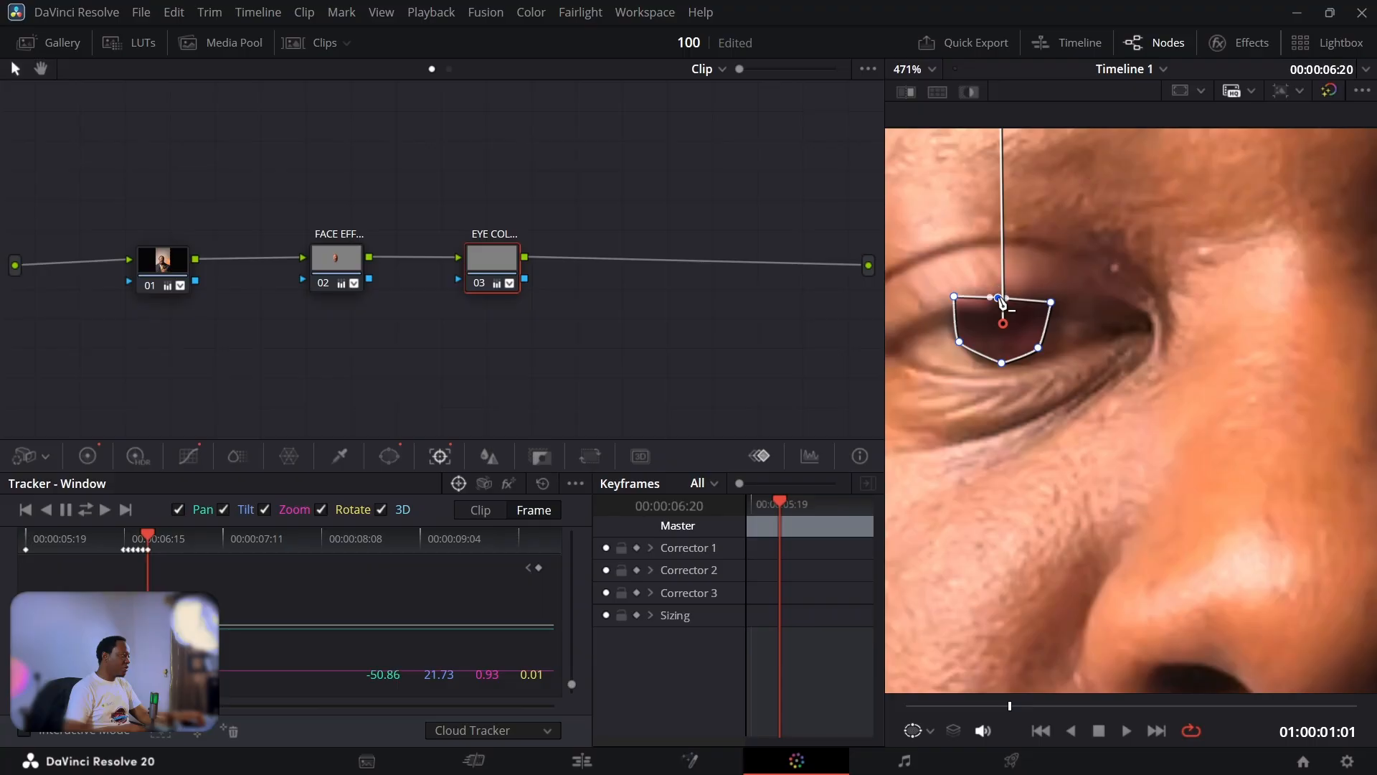
Fit the eye window to the lowering eyelid at 00:00:06:20 by deleting its upper middle point and lowering the two upper corners.
{"action": "middle_click", "coordinate": [998, 298]}
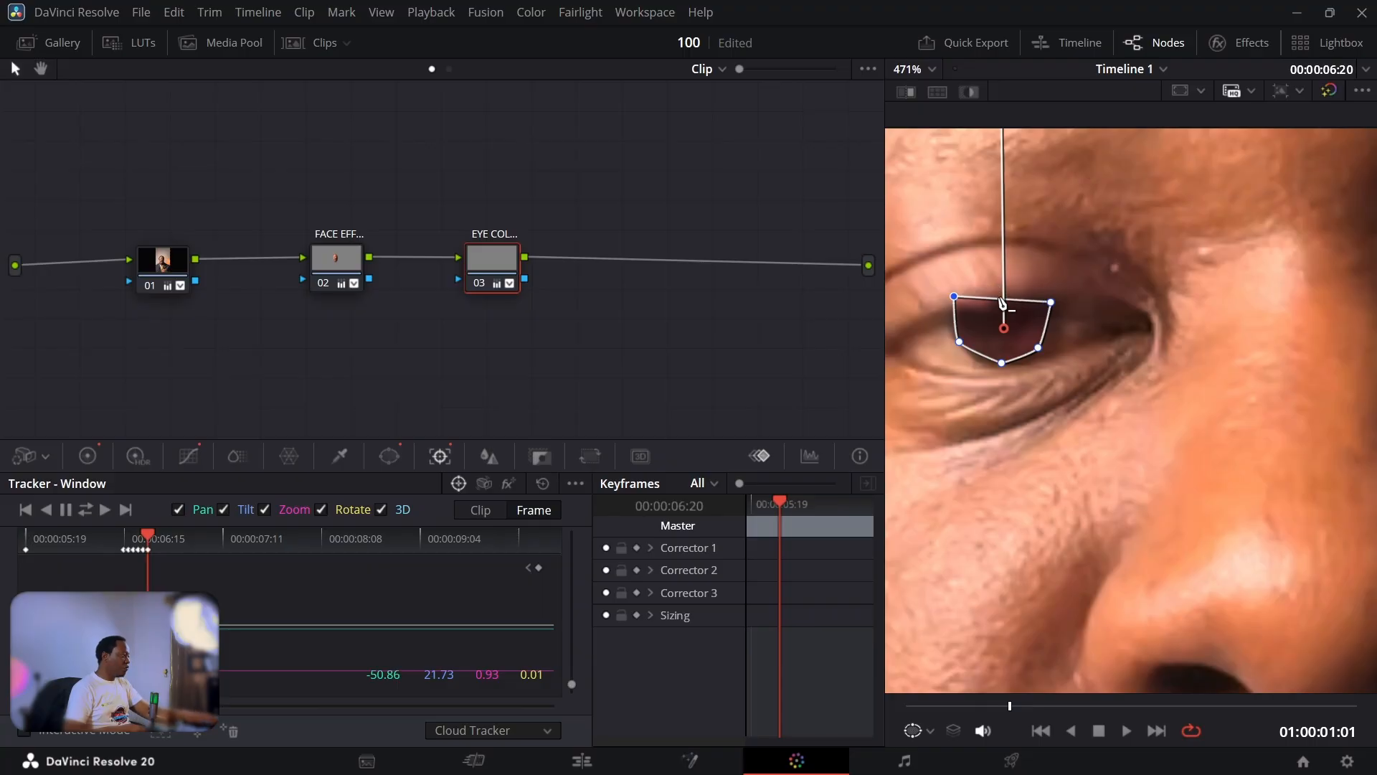
{"action": "left_click_drag", "start_coordinate": [954, 296], "coordinate": [954, 320]}
{"action": "left_click_drag", "start_coordinate": [1051, 302], "coordinate": [1044, 353]}
Move the eye window down onto the nearly closed eye at 00:00:06:21 and delete its lower point on the viewer's left.
{"action": "key", "text": "Right"}
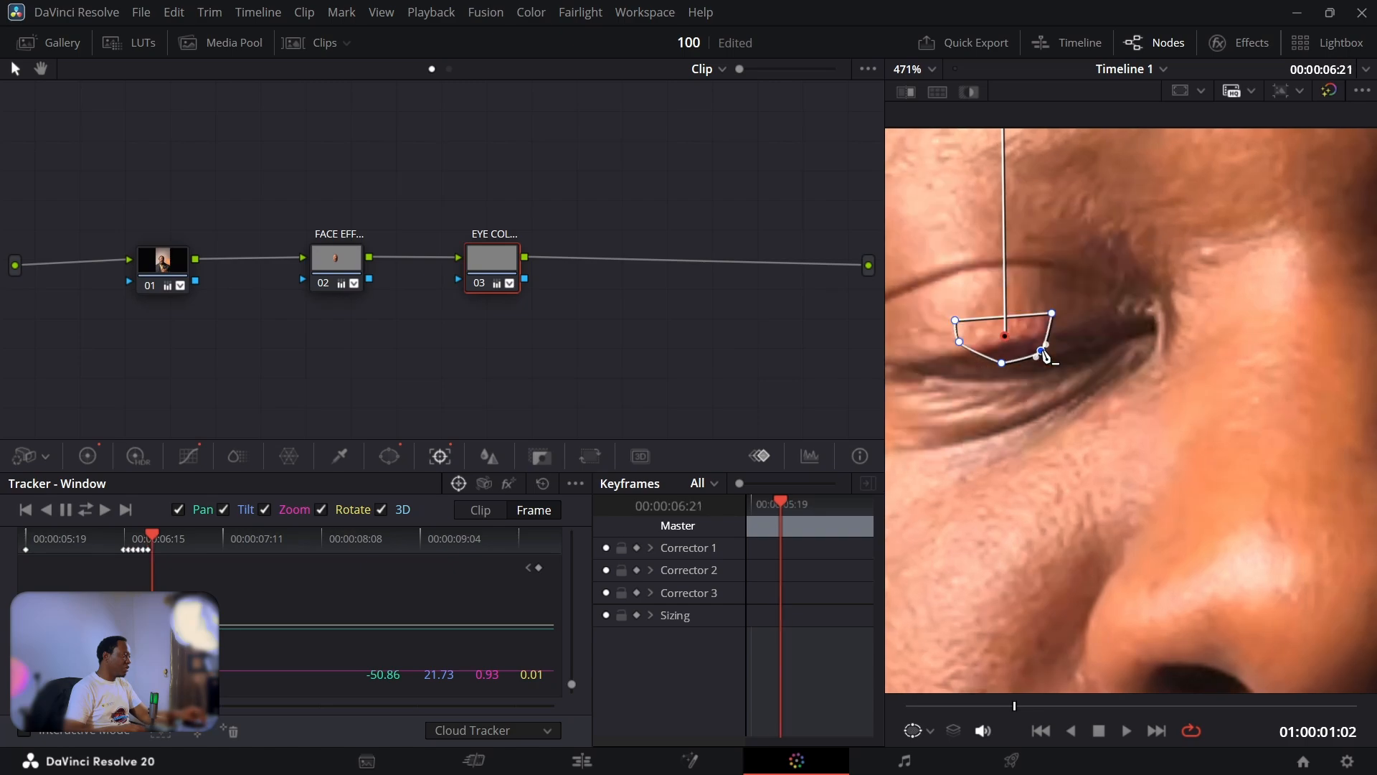
{"action": "left_click_drag", "start_coordinate": [989, 327], "coordinate": [997, 344]}
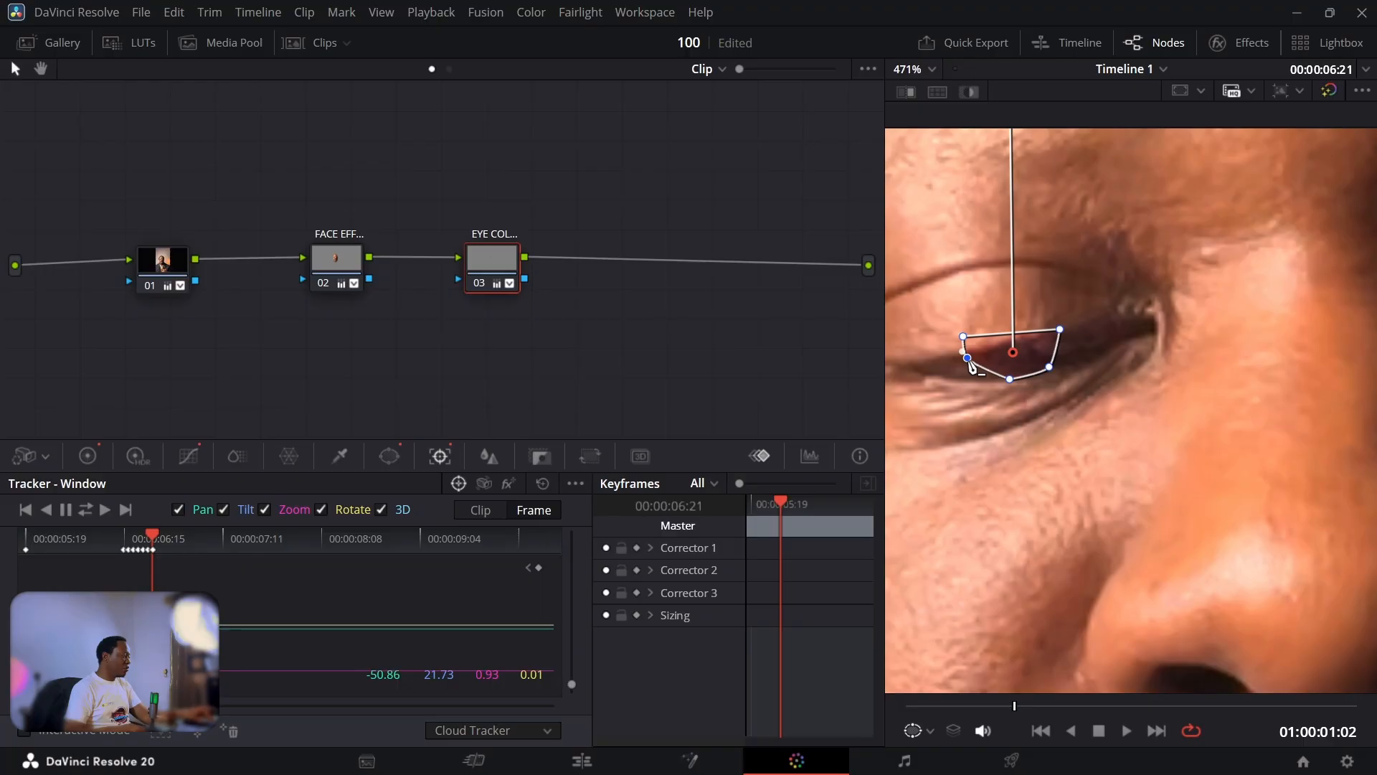
{"action": "key", "text": "Delete"}
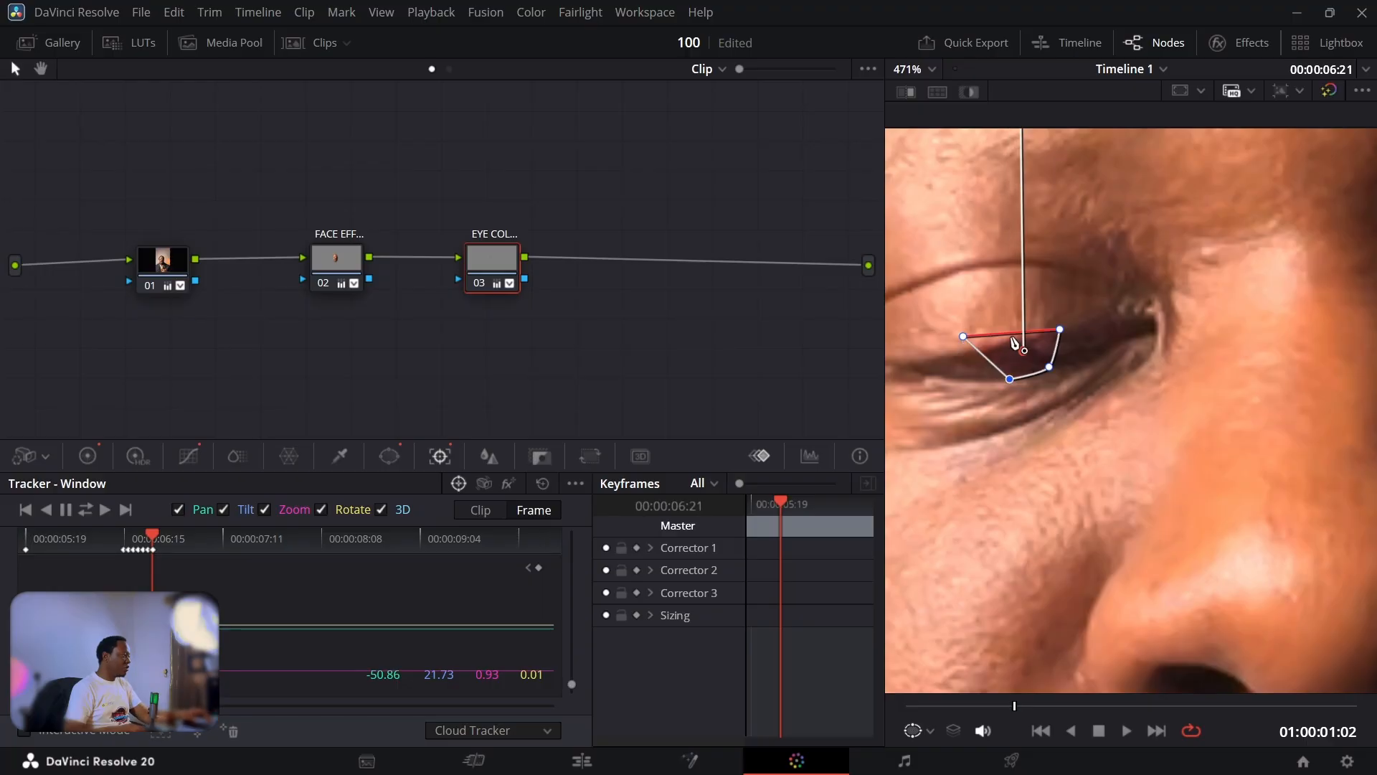
Flatten the eye window along the closed lid at 00:00:06:21 by lowering both upper corners and adding a point on its upper edge.
{"action": "left_click_drag", "start_coordinate": [1011, 333], "coordinate": [963, 376]}
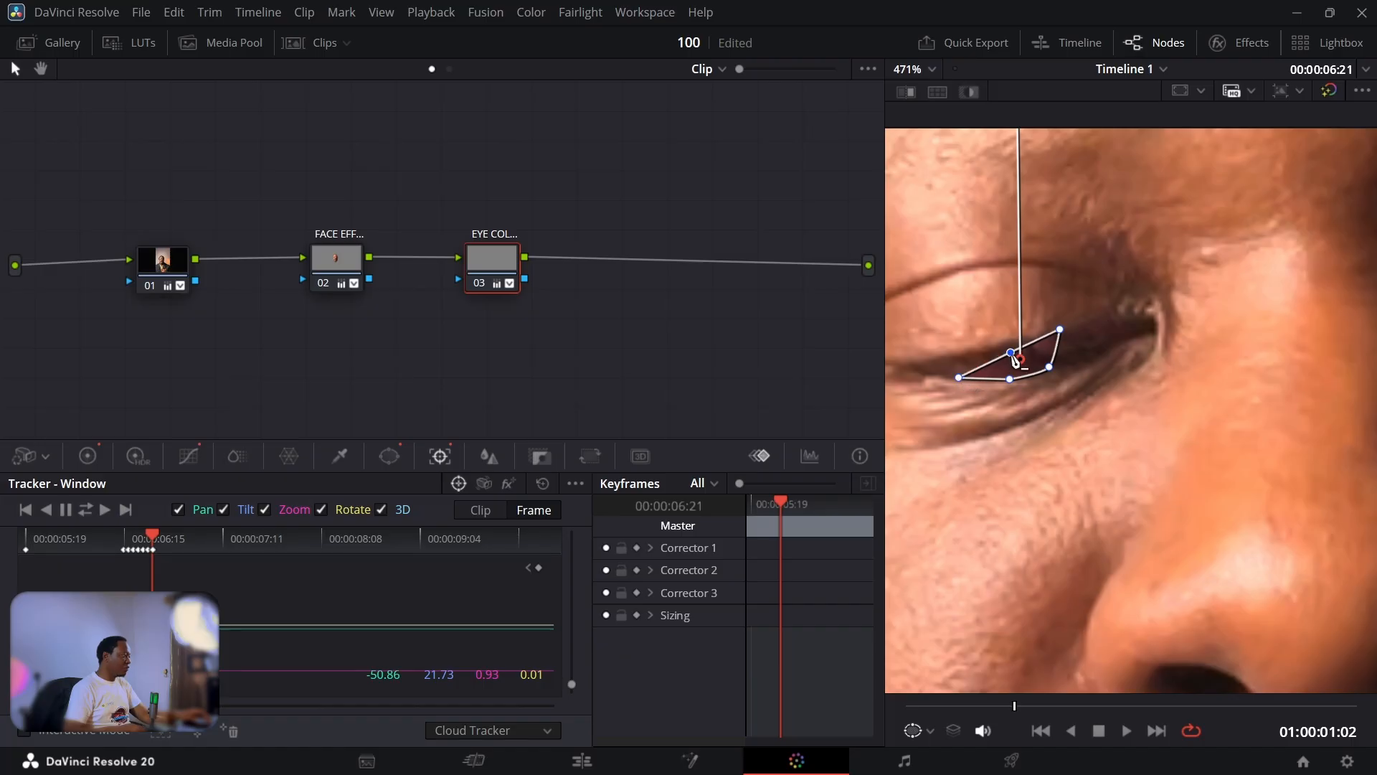
{"action": "left_click_drag", "start_coordinate": [1011, 352], "coordinate": [1053, 359]}
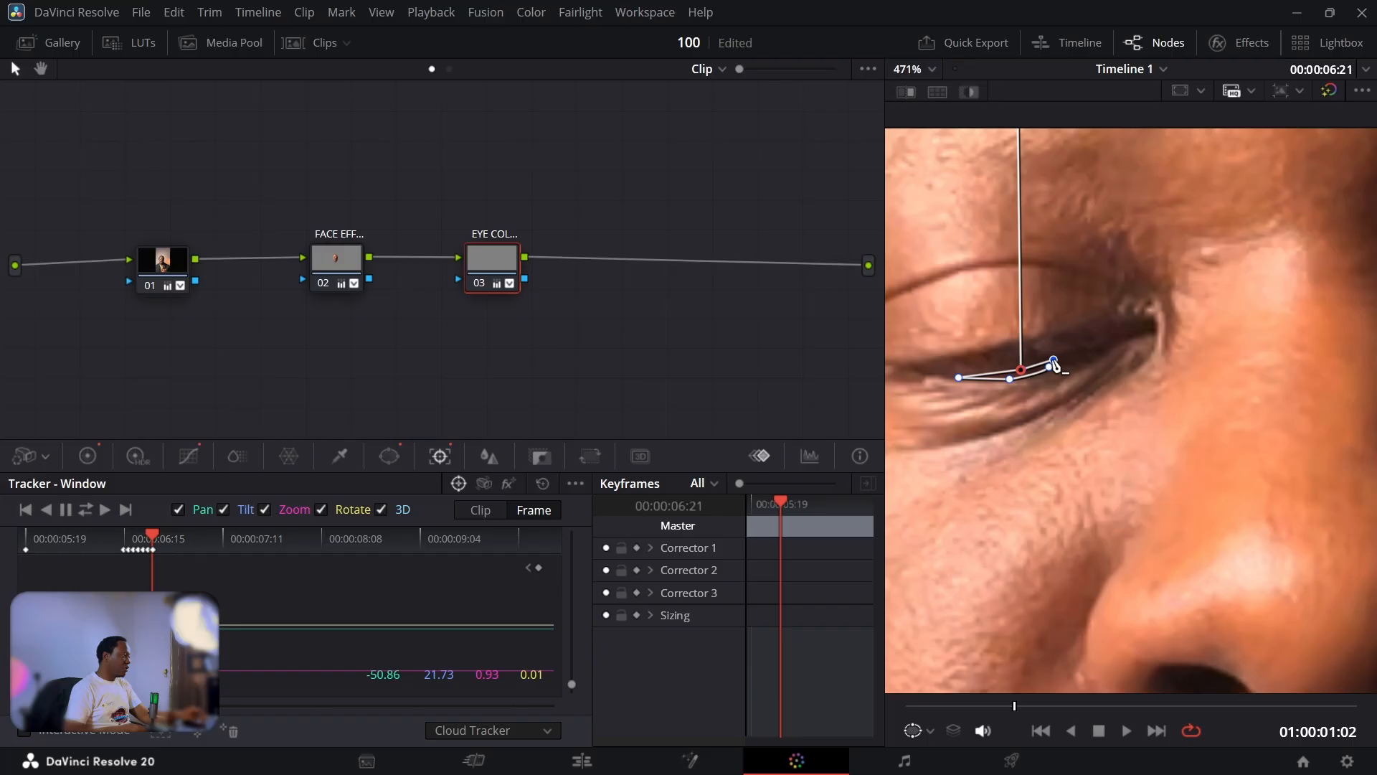
Move the eye window up at 00:00:06:22 and reshape its points around the visible iris, adding a lower point on the viewer's left.
{"action": "key", "text": "Right"}
{"action": "left_click_drag", "start_coordinate": [1018, 369], "coordinate": [1013, 342]}
{"action": "scroll", "coordinate": [1007, 359], "scroll_direction": "up", "scroll_amount": 6}
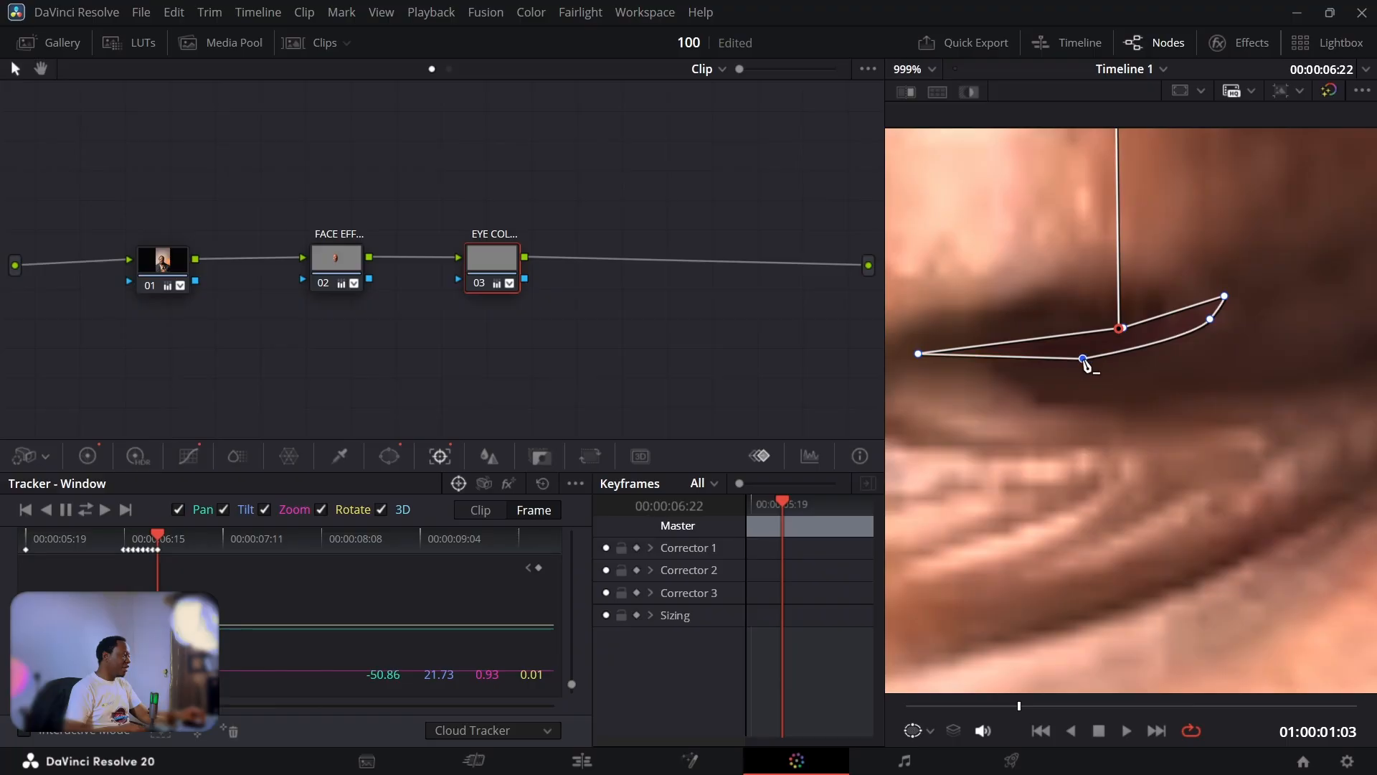
{"action": "left_click_drag", "start_coordinate": [1083, 360], "coordinate": [1083, 408]}
{"action": "left_click_drag", "start_coordinate": [919, 354], "coordinate": [978, 342]}
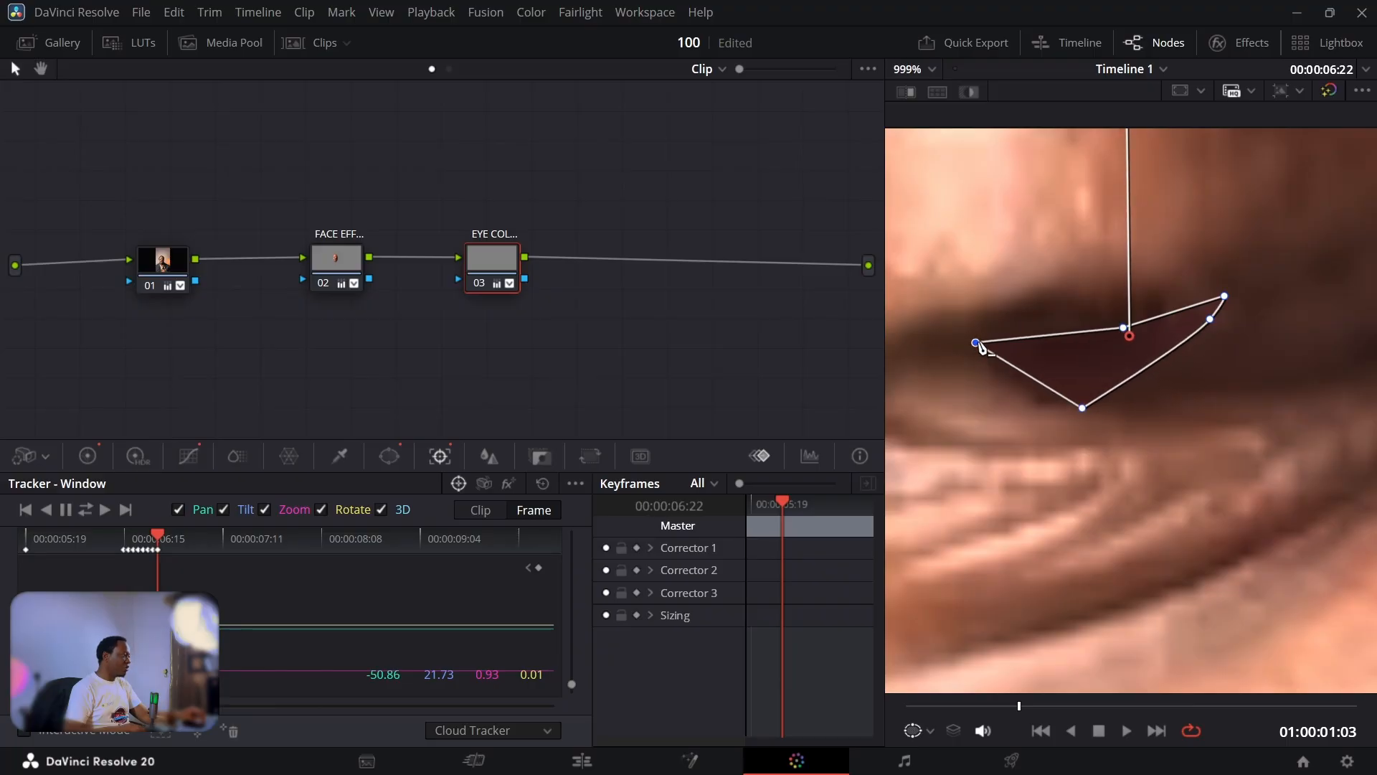
{"action": "left_click_drag", "start_coordinate": [1125, 328], "coordinate": [1080, 327]}
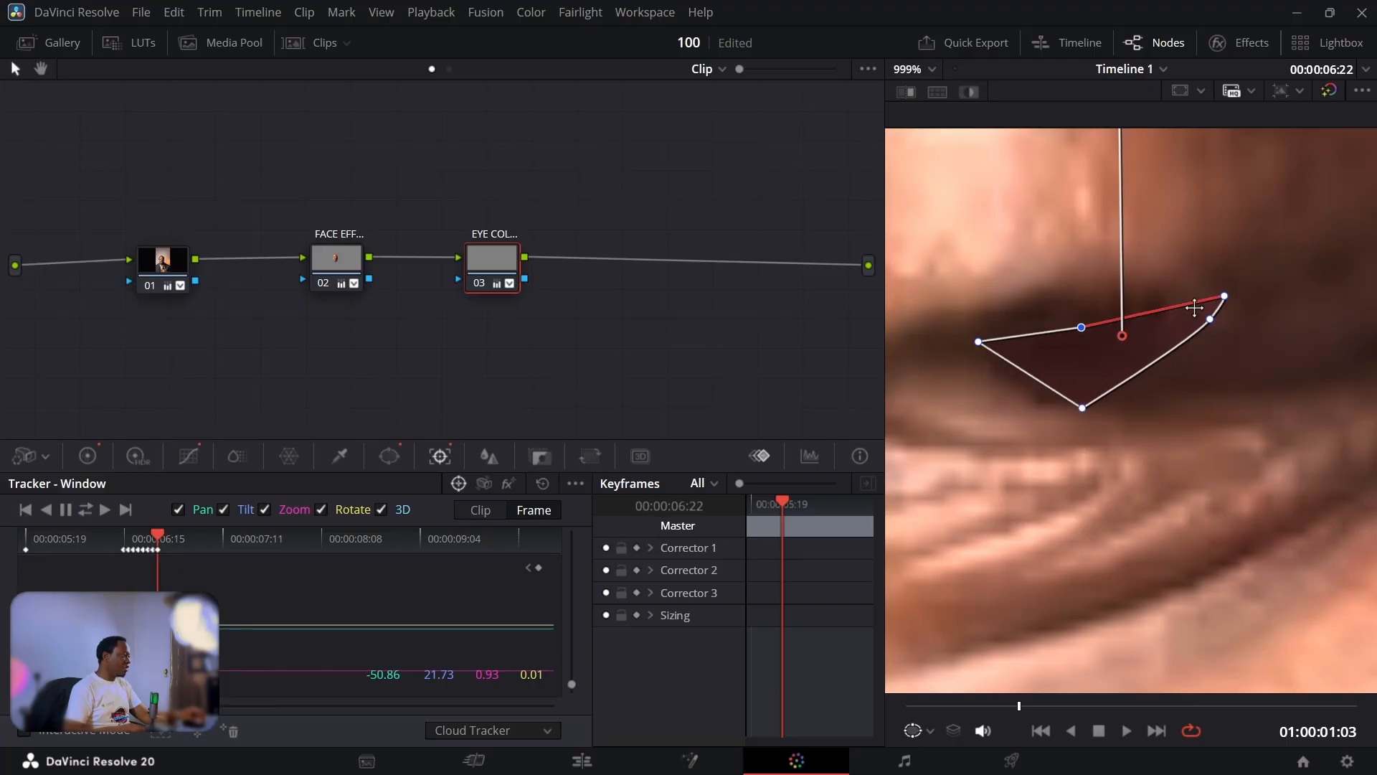
{"action": "left_click_drag", "start_coordinate": [1212, 324], "coordinate": [1149, 360]}
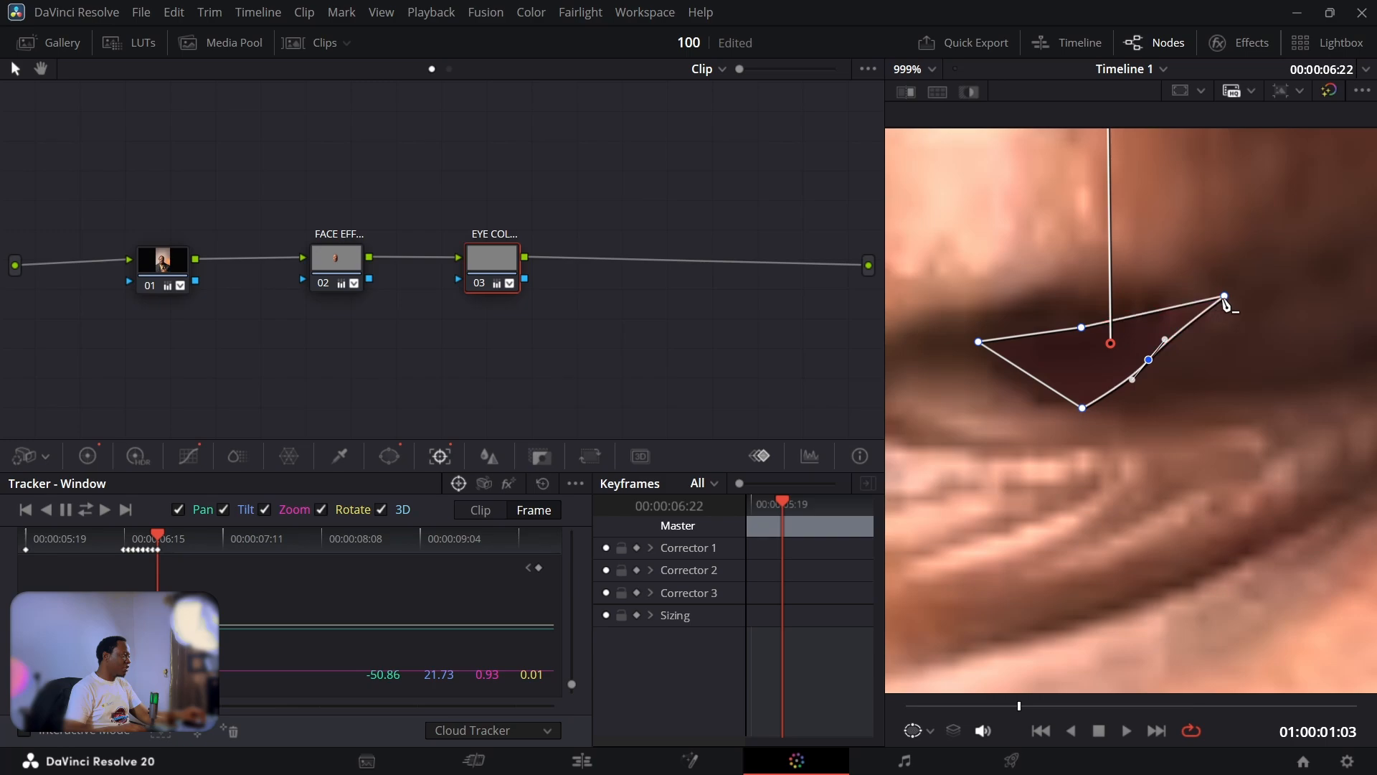
{"action": "left_click_drag", "start_coordinate": [1224, 297], "coordinate": [1153, 317]}
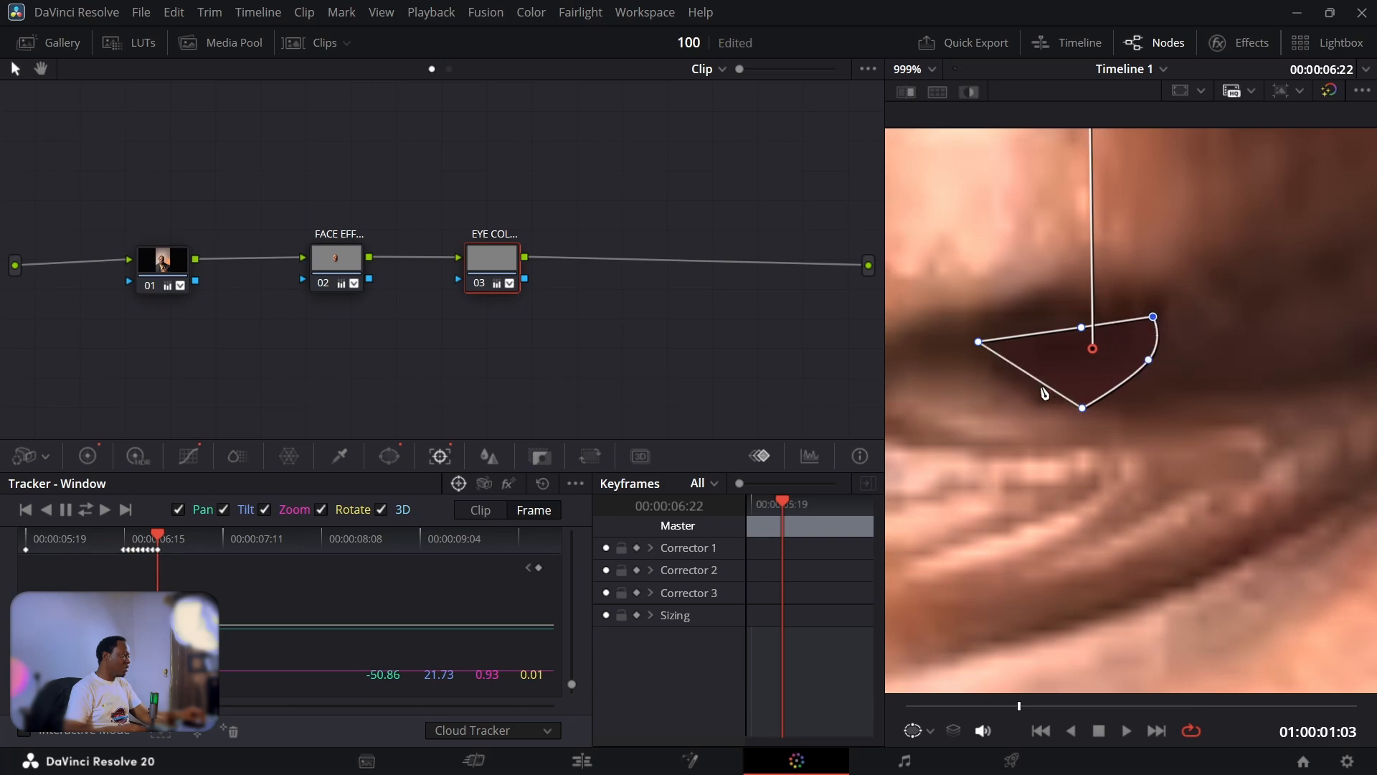
{"action": "left_click_drag", "start_coordinate": [1043, 390], "coordinate": [1024, 395]}
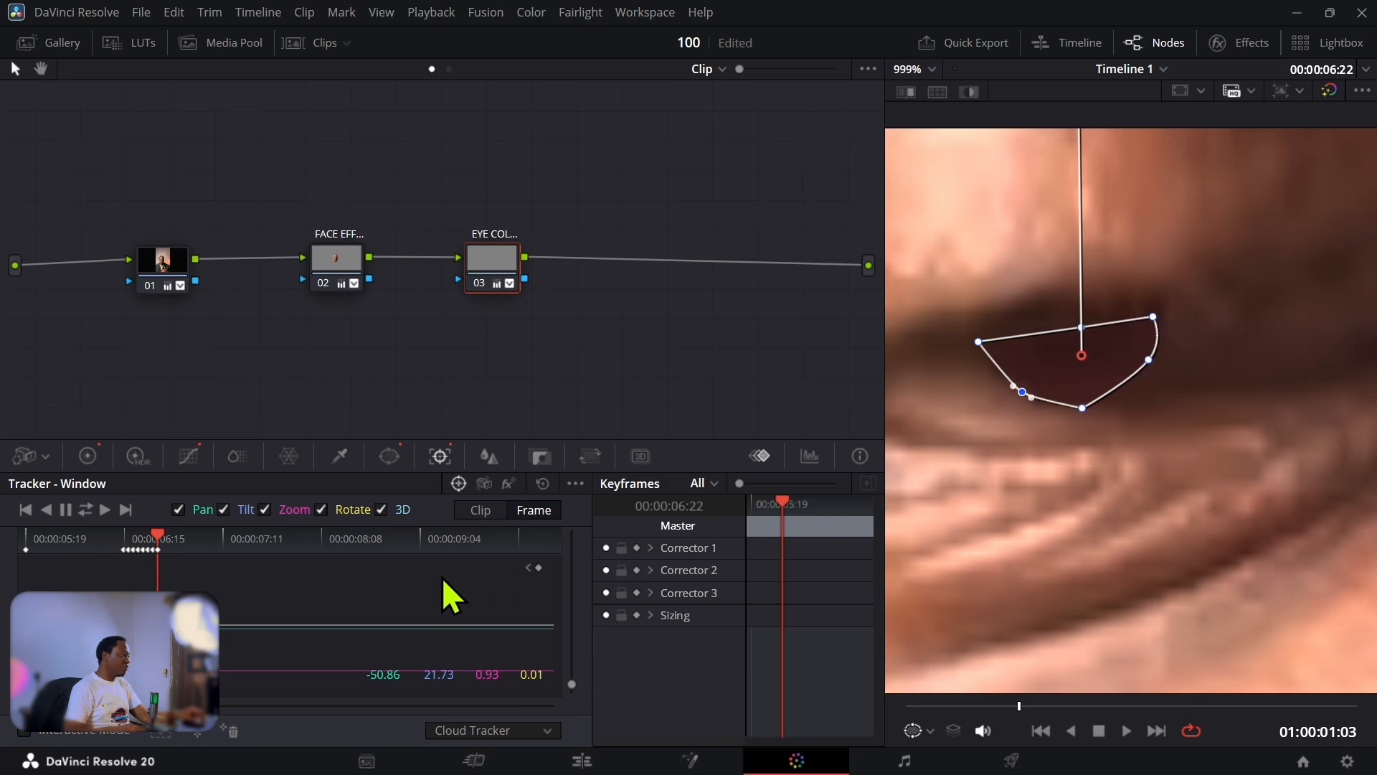
Shift the eye window onto the iris at 00:00:06:23 and adjust its upper corner on the viewer's left to the opening eyelid.
{"action": "key", "text": "Right"}
{"action": "scroll", "coordinate": [1079, 419], "scroll_direction": "down", "scroll_amount": 5}
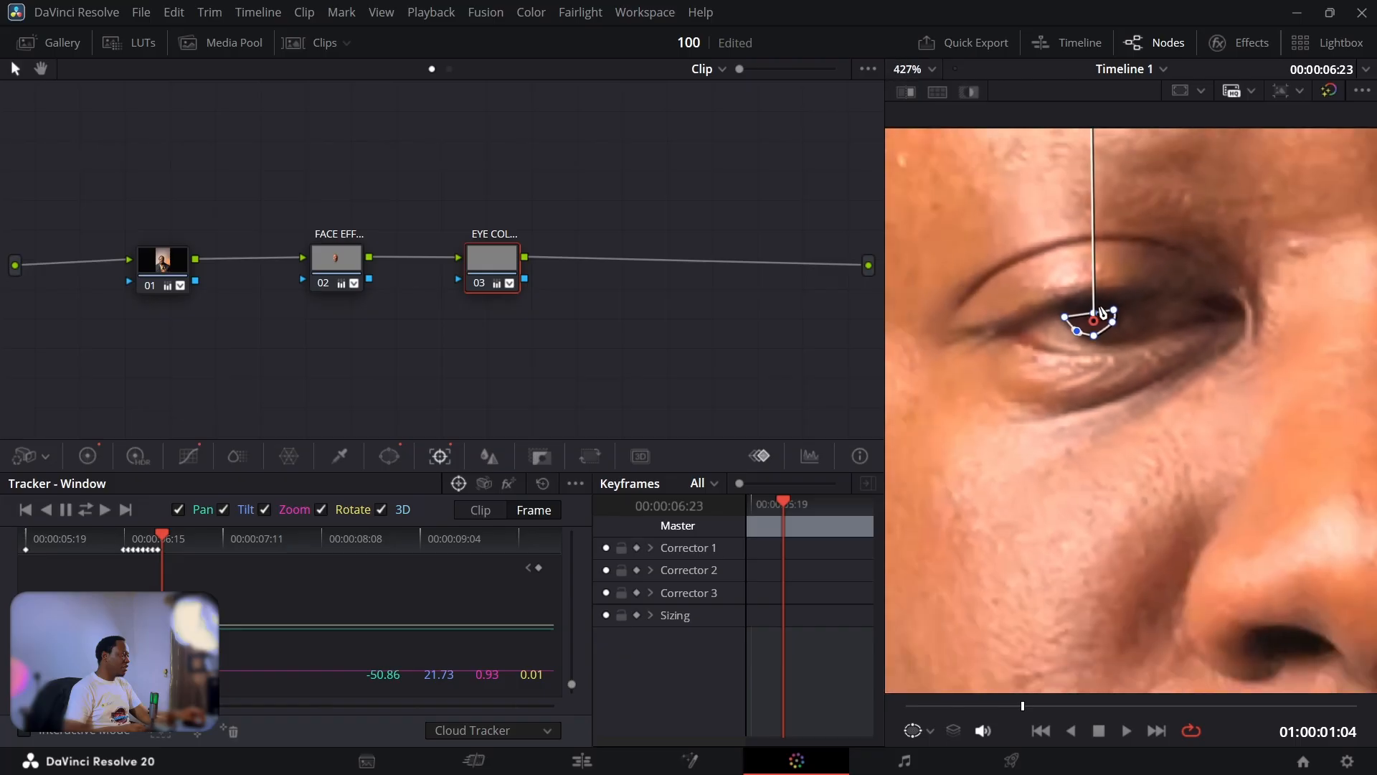
{"action": "scroll", "coordinate": [1098, 312], "scroll_direction": "up", "scroll_amount": 4}
{"action": "scroll", "coordinate": [1101, 313], "scroll_direction": "up", "scroll_amount": 2}
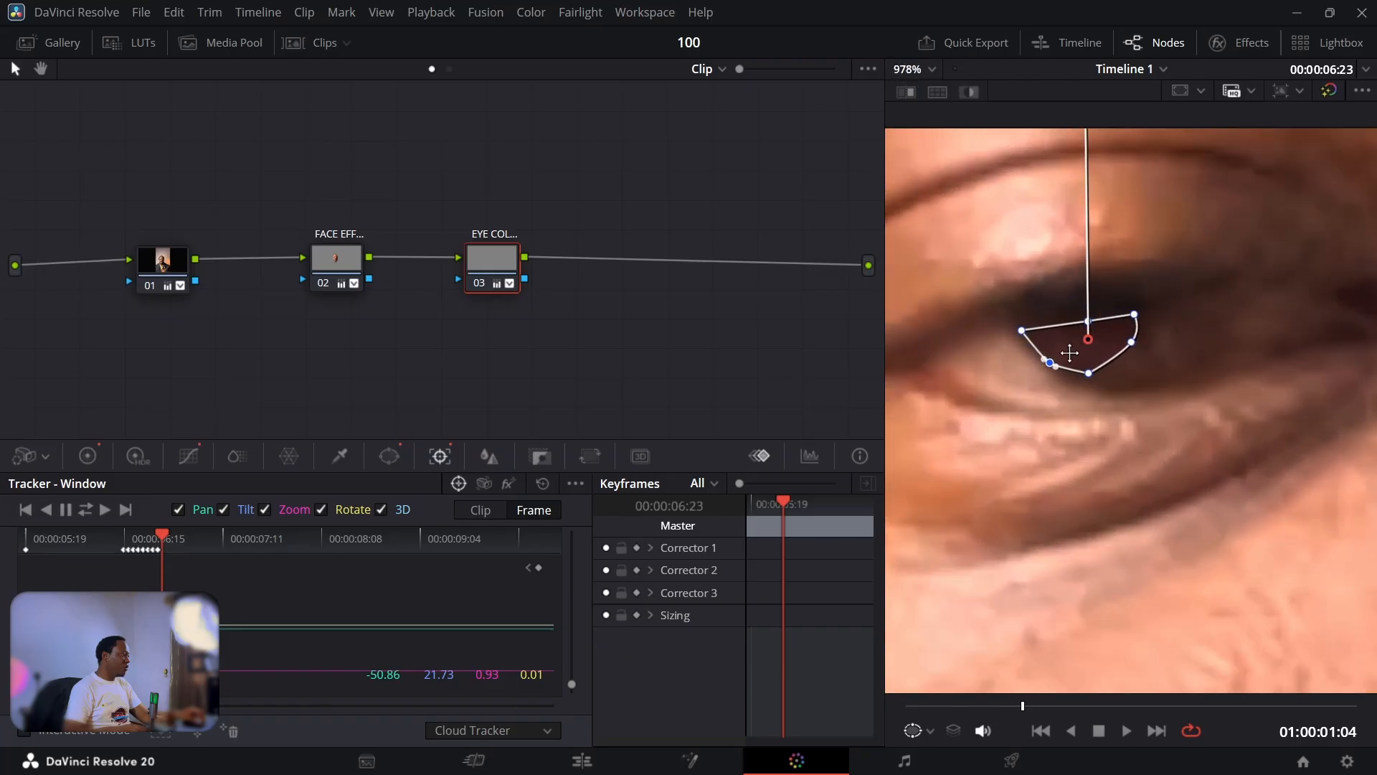
{"action": "left_click_drag", "start_coordinate": [1078, 337], "coordinate": [1022, 329]}
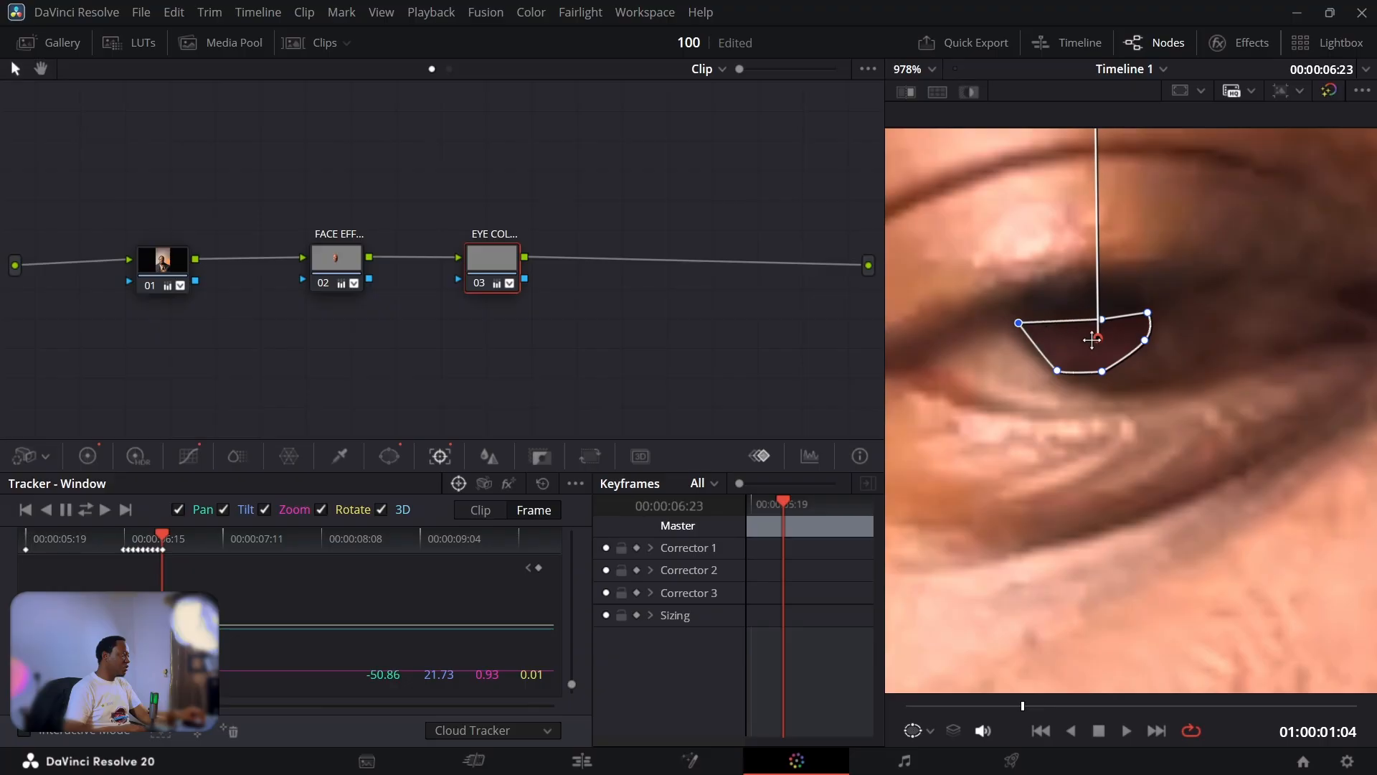
{"action": "left_click_drag", "start_coordinate": [1108, 380], "coordinate": [1100, 311]}
{"action": "scroll", "coordinate": [1102, 312], "scroll_direction": "down", "scroll_amount": 10}
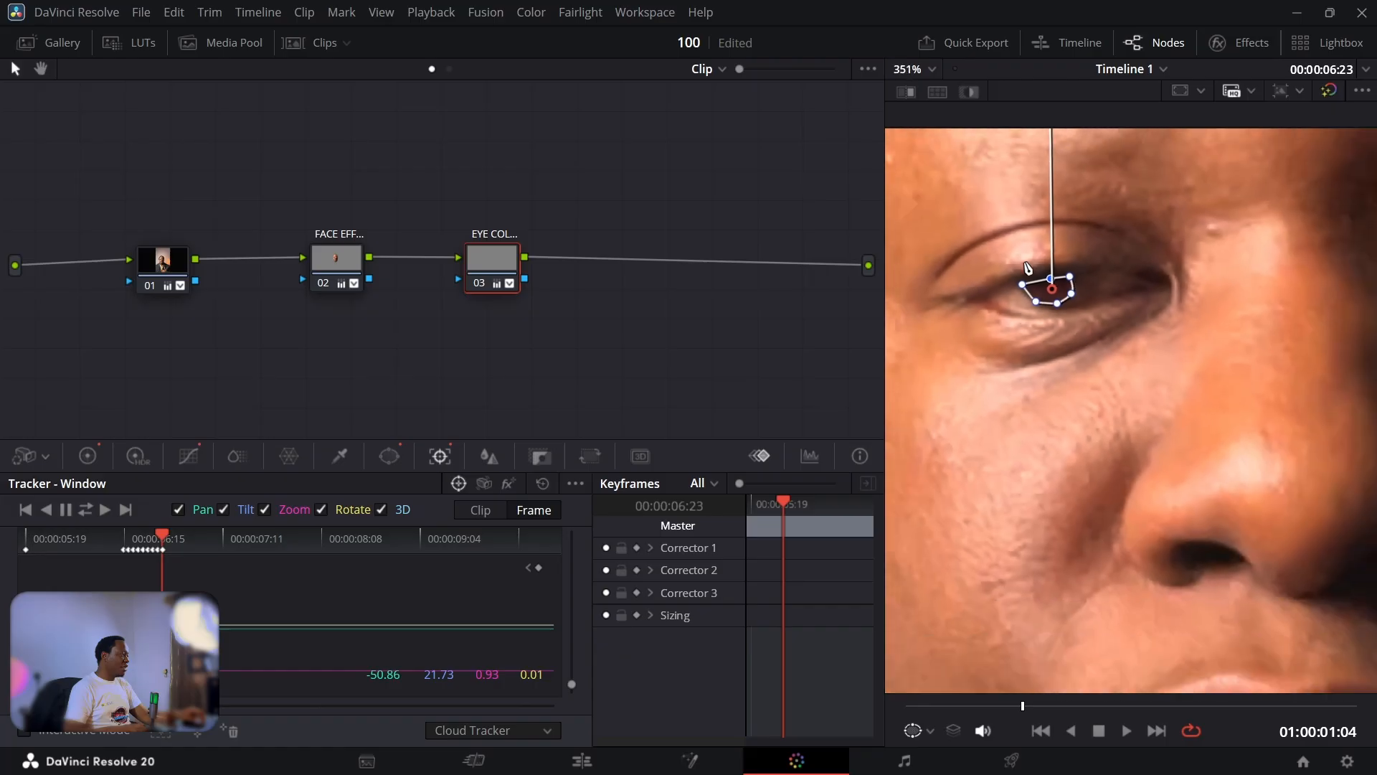
{"action": "scroll", "coordinate": [1029, 271], "scroll_direction": "down", "scroll_amount": 2}
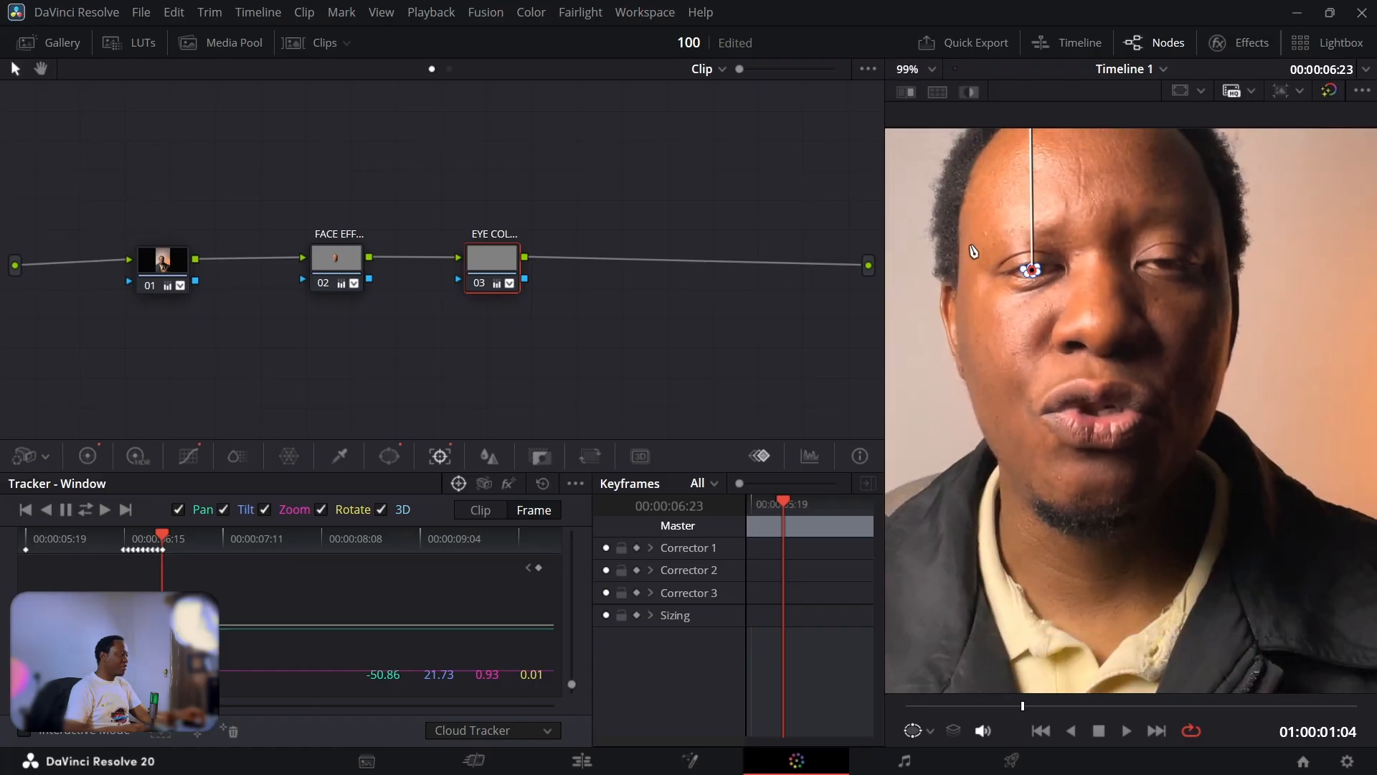
{"action": "left_click_drag", "start_coordinate": [973, 251], "coordinate": [989, 335]}
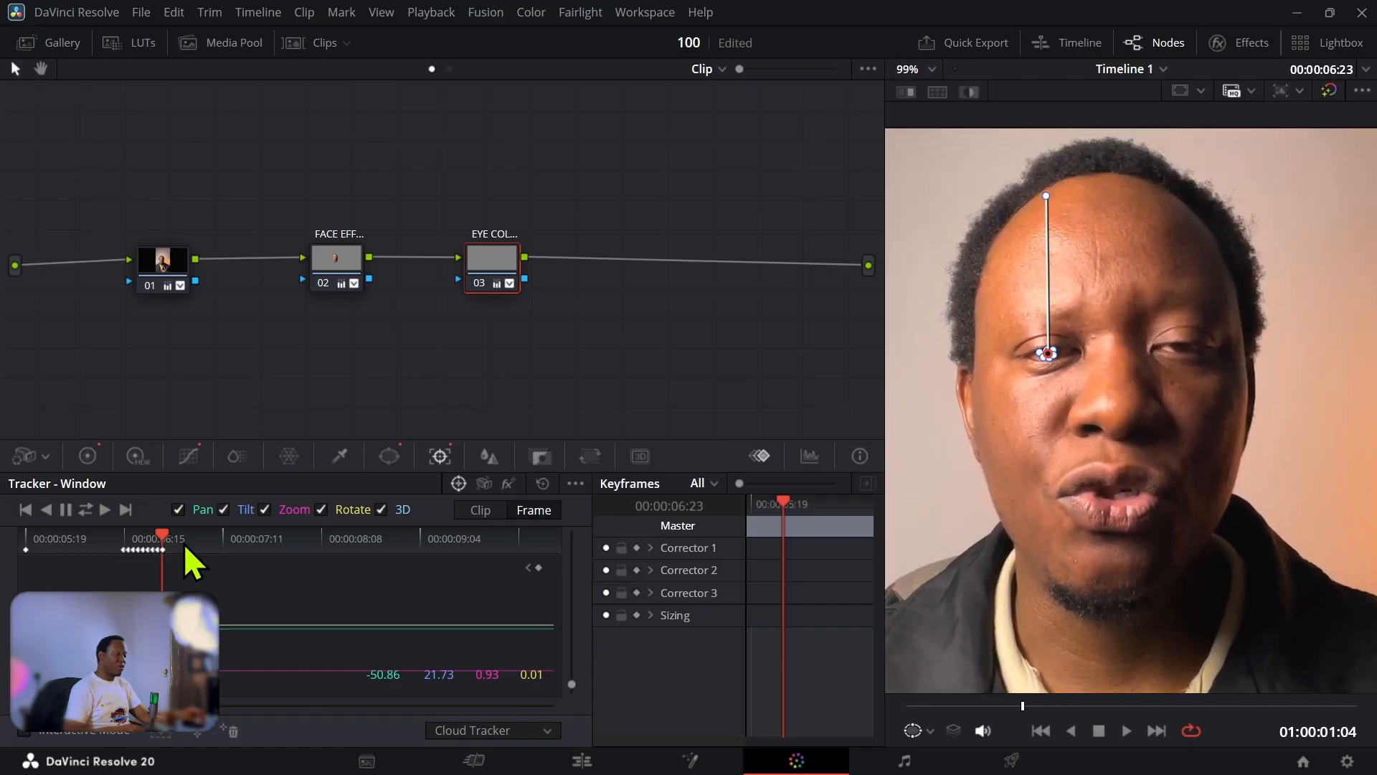